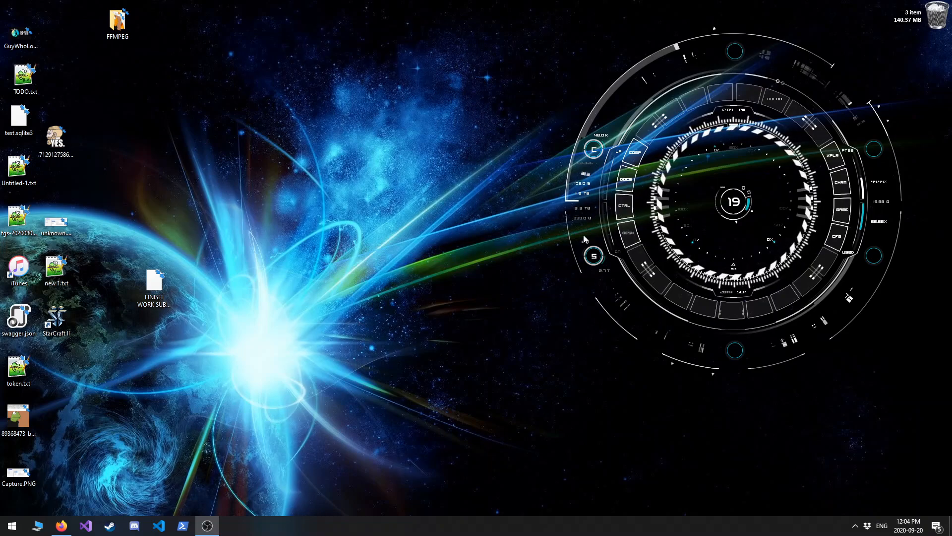
# Download ServerService.zip from the v4.5.2 release assets of the tgstation-server GitHub repository.
pyautogui.moveTo(951, 8); pyautogui.dragTo(430, 2)
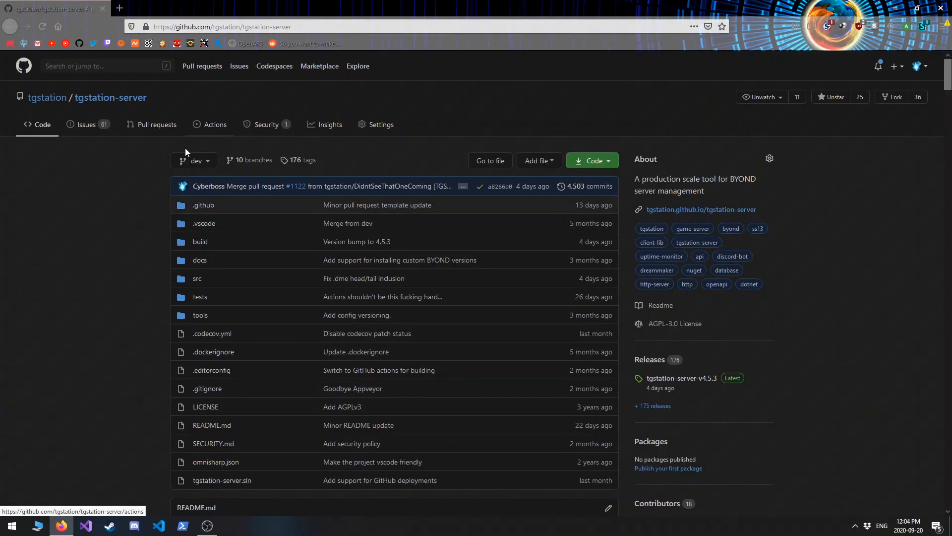
pyautogui.click(649, 359)
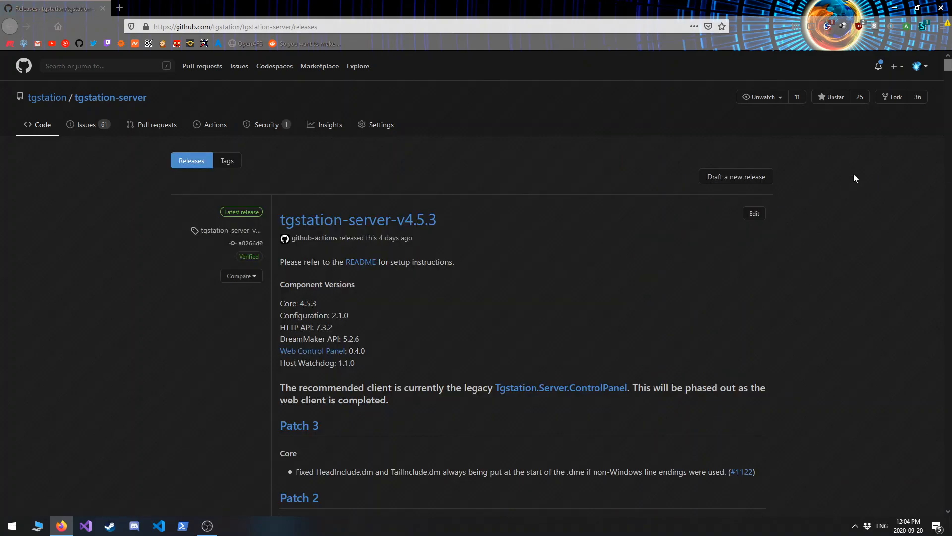
pyautogui.scroll(-20, 577, 323)
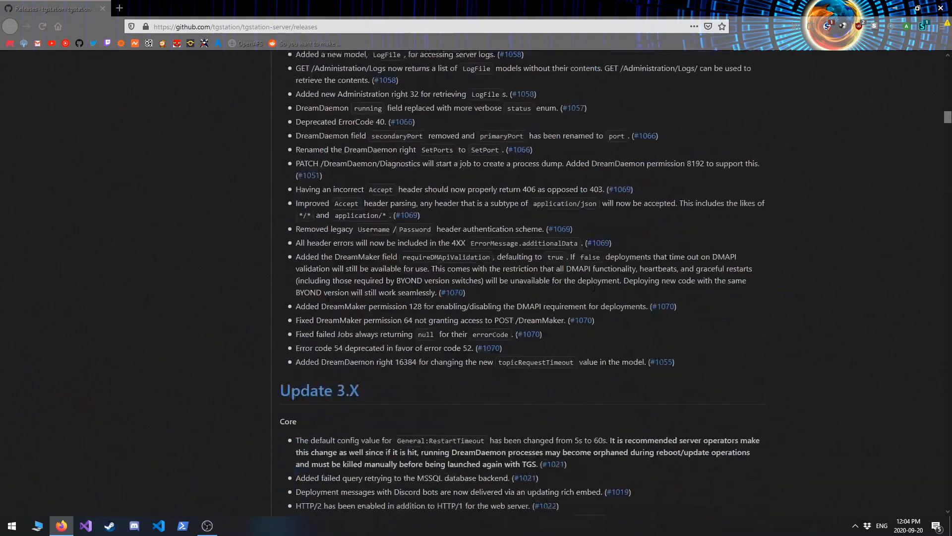
pyautogui.scroll(-20, 603, 279)
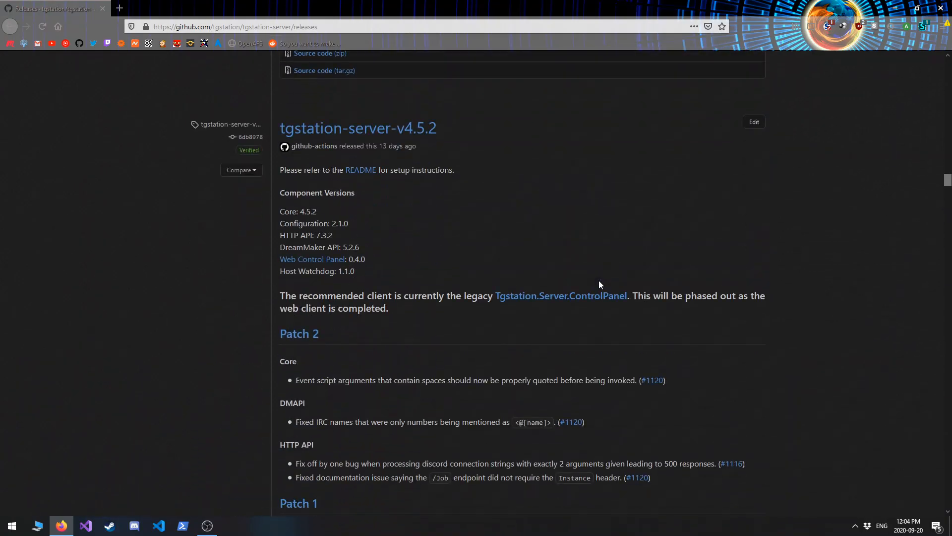
pyautogui.scroll(-20, 403, 381)
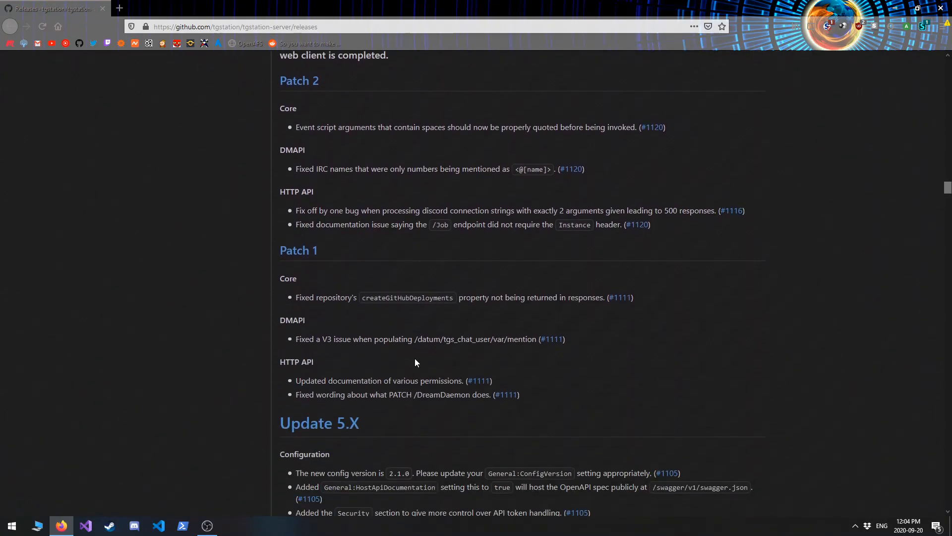
pyautogui.scroll(-20, 413, 360)
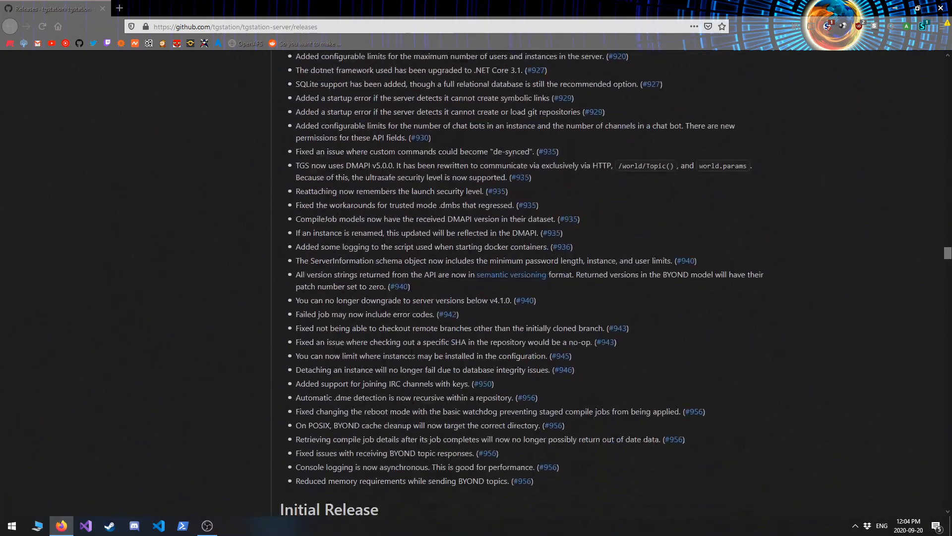
pyautogui.scroll(-8, 412, 354)
pyautogui.scroll(7, 314, 438)
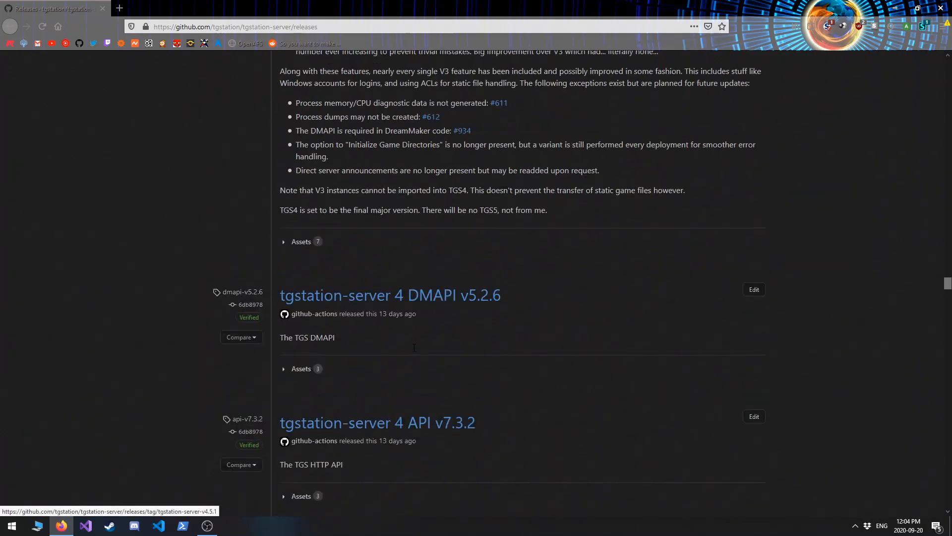
pyautogui.click(299, 440)
pyautogui.scroll(-3, 300, 437)
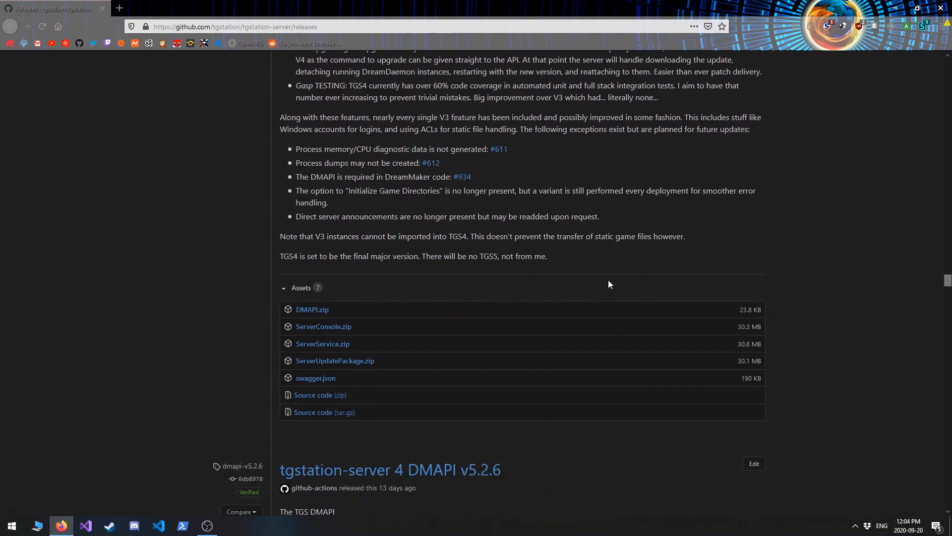
pyautogui.click(344, 345)
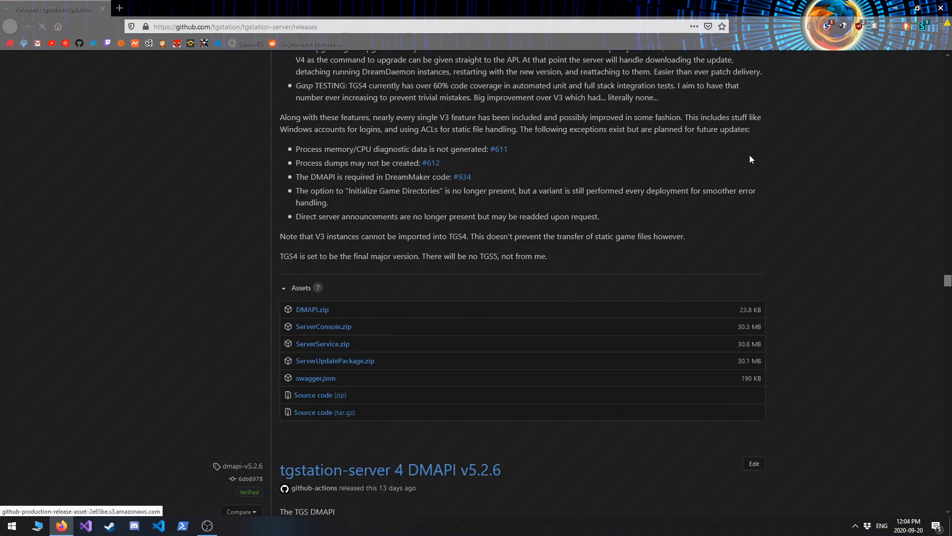
pyautogui.click(597, 447)
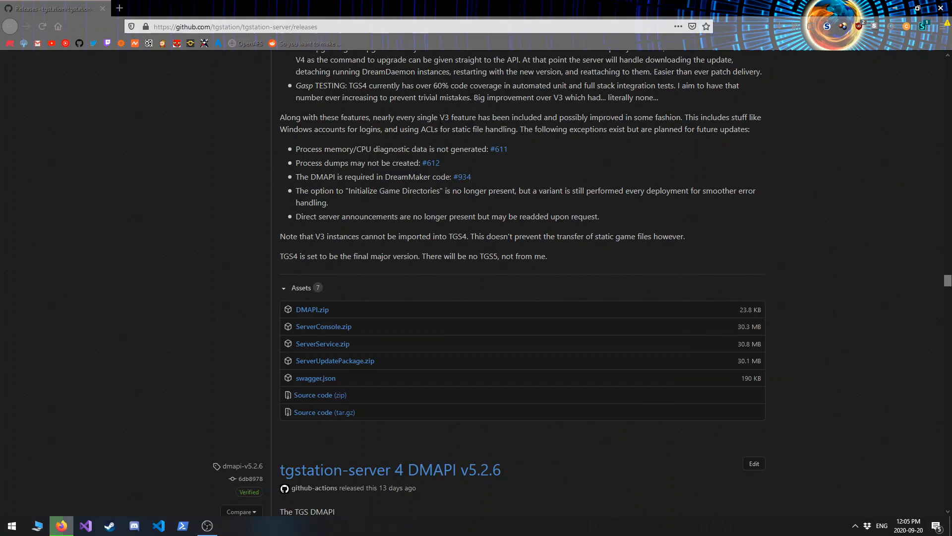
# Go back to the tgstation-server repository page and examine the ASP.NET Core Runtime download page linked in the README's prerequisites.
pyautogui.moveTo(946, 283); pyautogui.dragTo(945, 59)
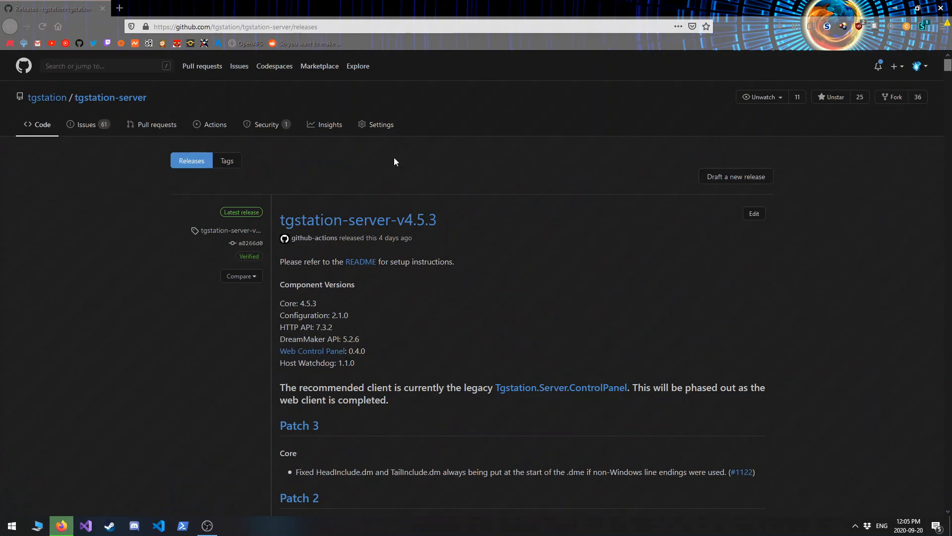
pyautogui.click(50, 124)
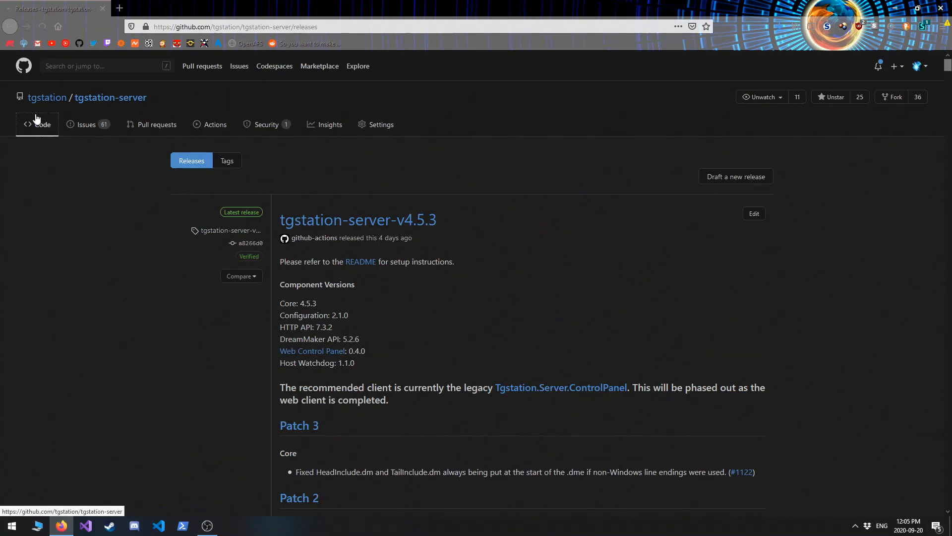
pyautogui.scroll(-10, 207, 264)
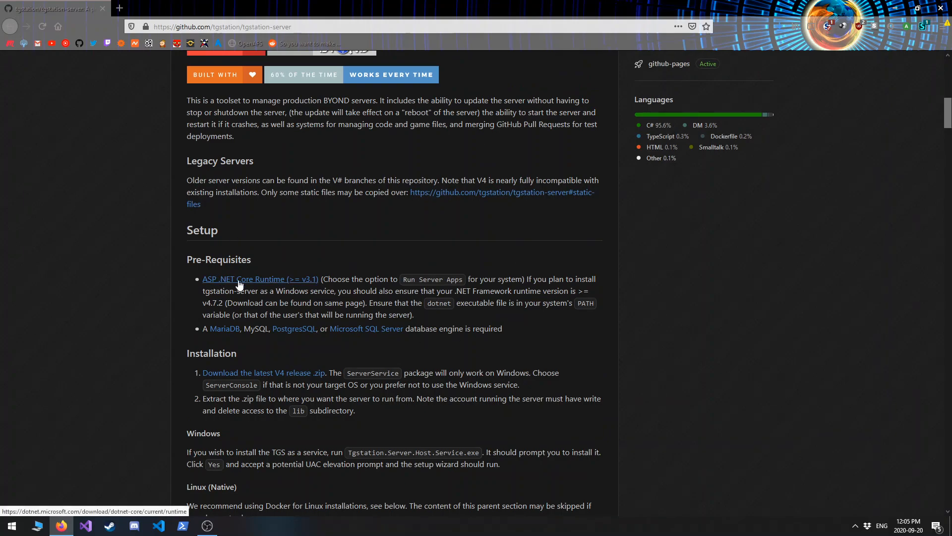
pyautogui.scroll(1, 292, 308)
pyautogui.click(292, 331)
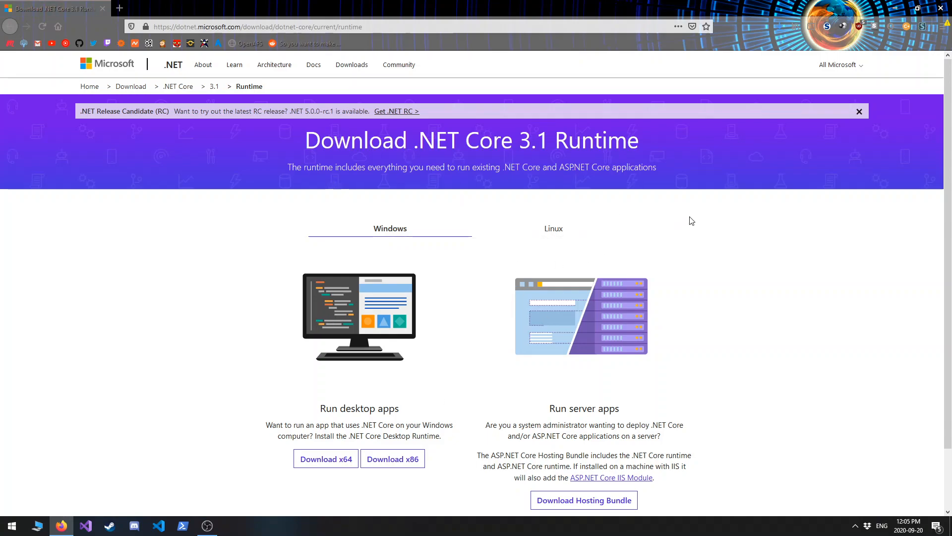
pyautogui.scroll(-2, 228, 206)
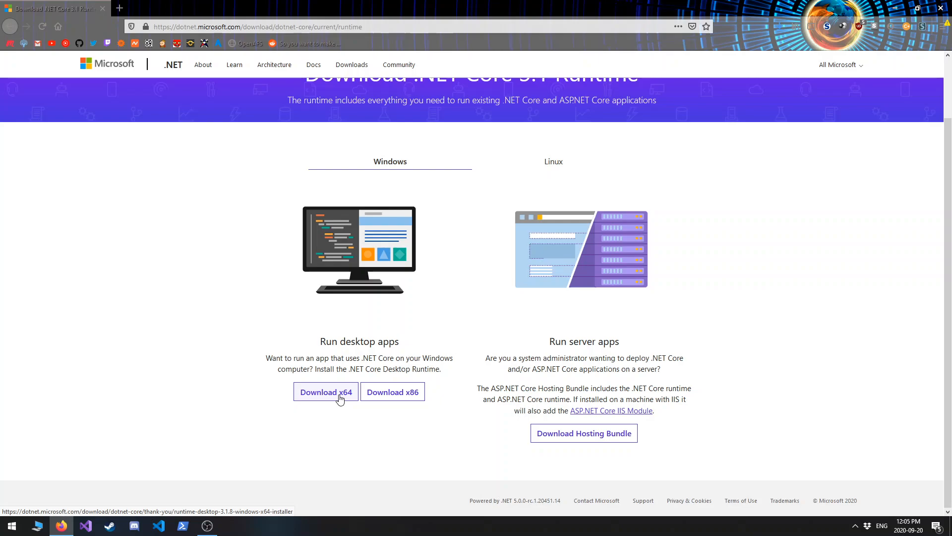
# Open the downloaded ServerService(2).zip archive beside the desktop and select all of its contents.
pyautogui.click(785, 21)
pyautogui.click(615, 44)
pyautogui.moveTo(486, 7); pyautogui.dragTo(486, 33)
pyautogui.click(664, 31)
pyautogui.click(516, 203)
pyautogui.hotkey('ctrl', 'a')
# Create a new folder named TGS Service on the desktop.
pyautogui.rightClick(184, 131)
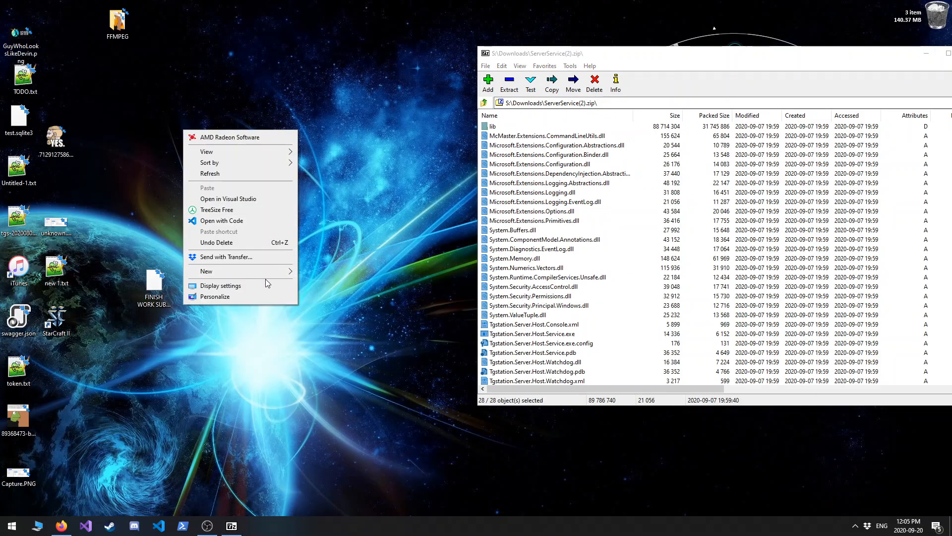
pyautogui.moveTo(271, 274)
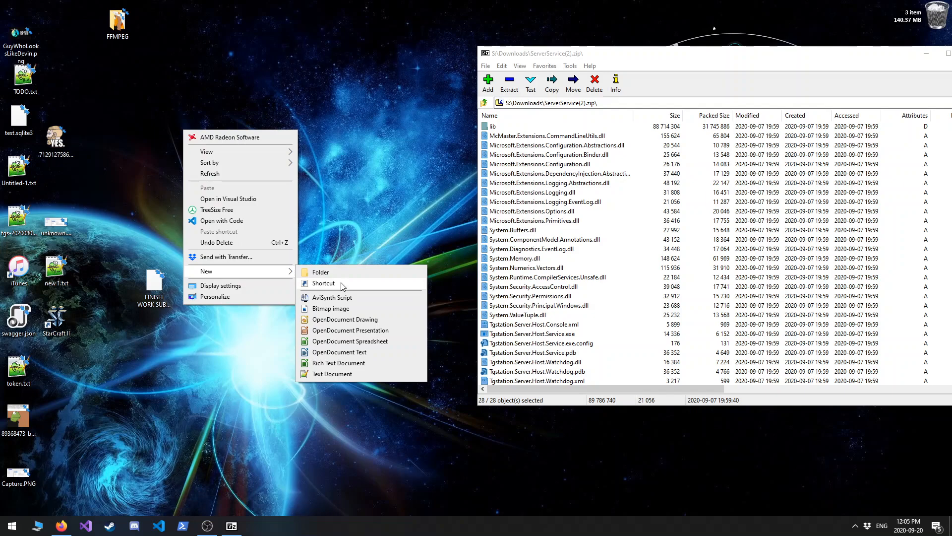
pyautogui.click(342, 273)
pyautogui.write('TGS Service')
pyautogui.press('Return')
# Extract the selected archive contents into the TGS Service folder, then open that folder and close the archive.
pyautogui.moveTo(563, 214); pyautogui.dragTo(212, 163)
pyautogui.click(332, 232)
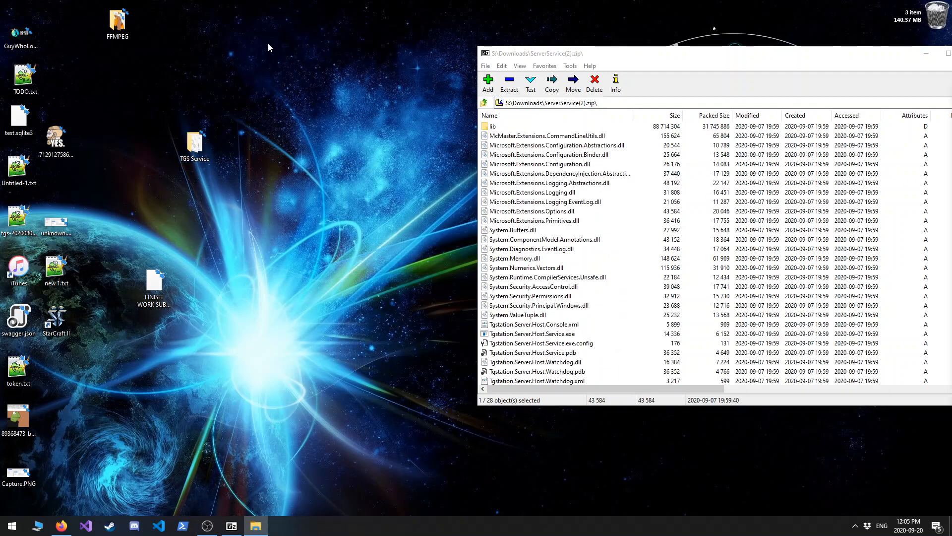
pyautogui.moveTo(951, 55); pyautogui.dragTo(382, 43)
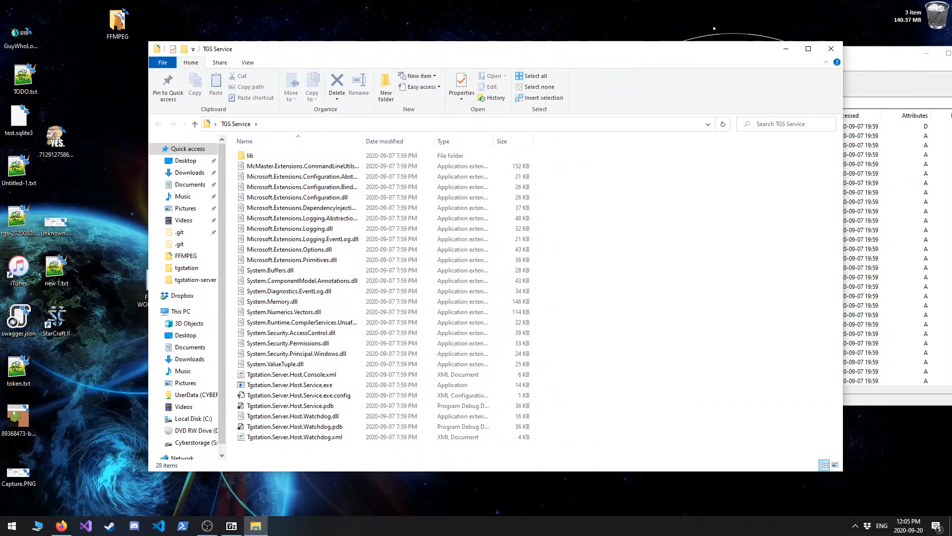
pyautogui.click(951, 53)
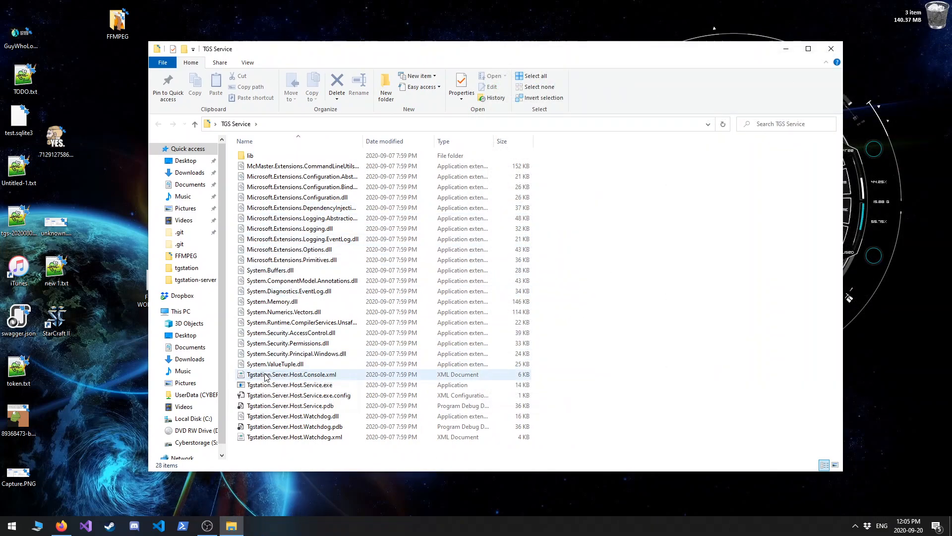
# Run Tgstation.Server.Host.Service.exe to install the TGS service and accept the default API port of 5000 in the setup wizard.
pyautogui.doubleClick(278, 385)
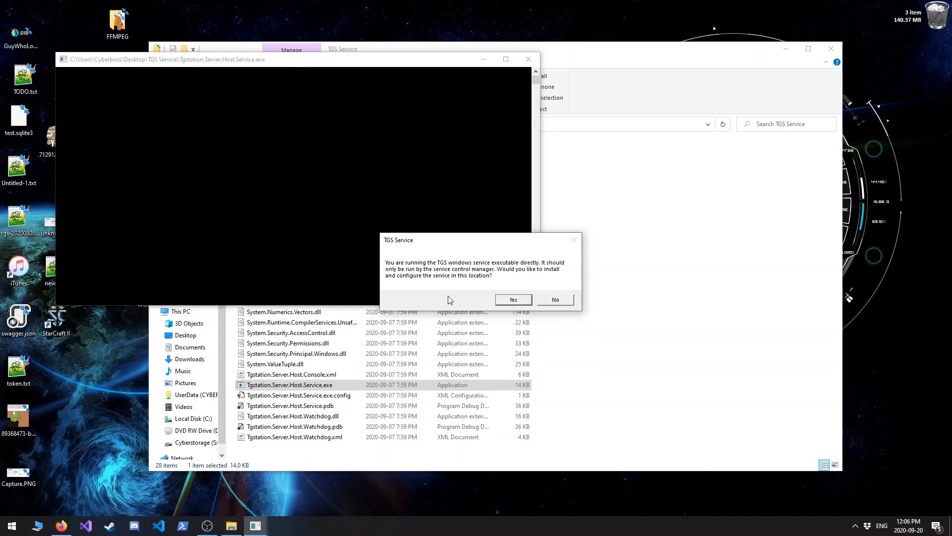
pyautogui.click(510, 299)
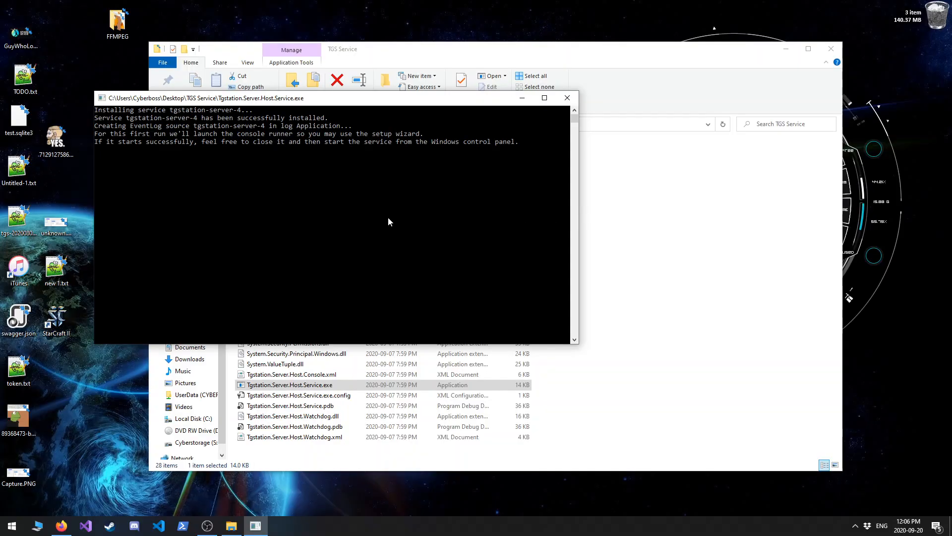
pyautogui.moveTo(336, 104); pyautogui.dragTo(504, 127)
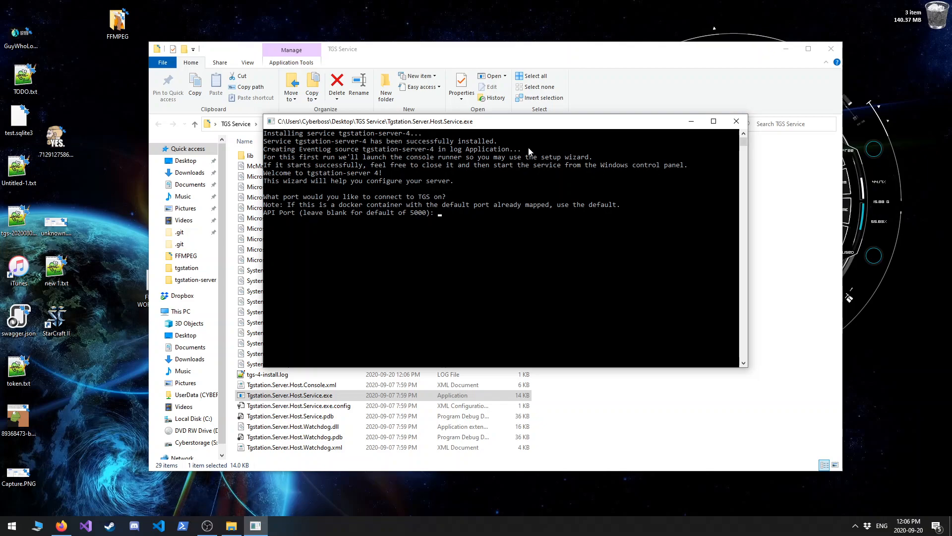
pyautogui.press('Return')
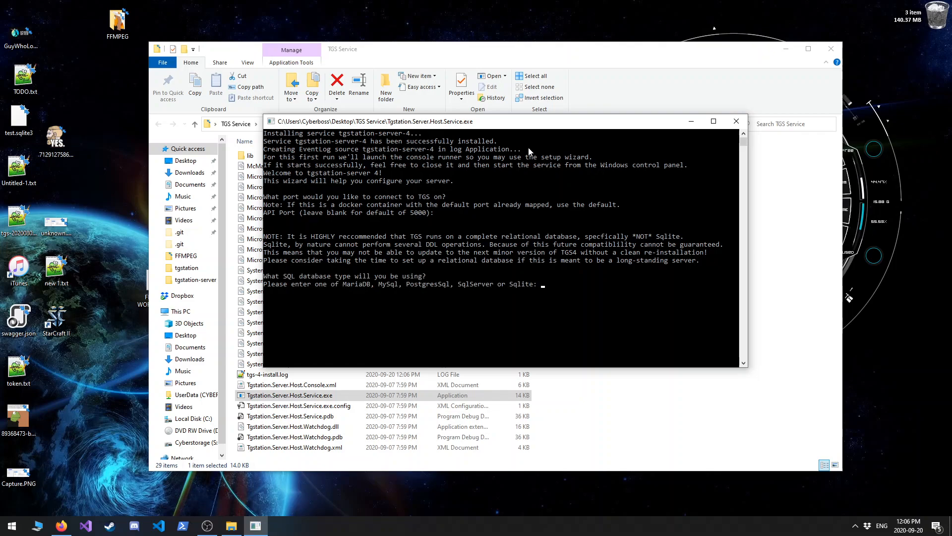
pyautogui.write('SqlServer')
pyautogui.press('BackSpace')
pyautogui.press('BackSpace')
pyautogui.press('BackSpace')
pyautogui.press('BackSpace')
pyautogui.press('BackSpace')
pyautogui.press('BackSpace')
pyautogui.press('BackSpace')
pyautogui.press('BackSpace')
pyautogui.press('BackSpace')
pyautogui.press('super')
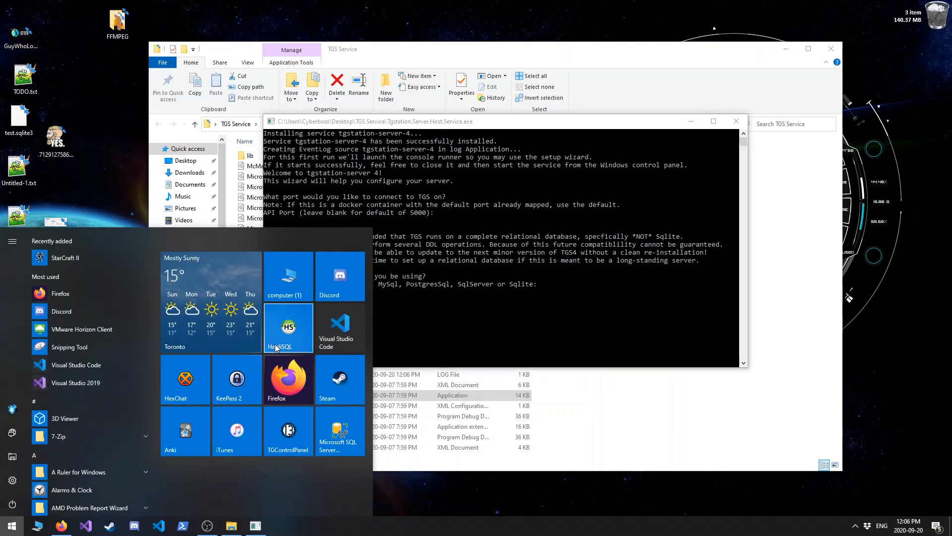
pyautogui.click(527, 268)
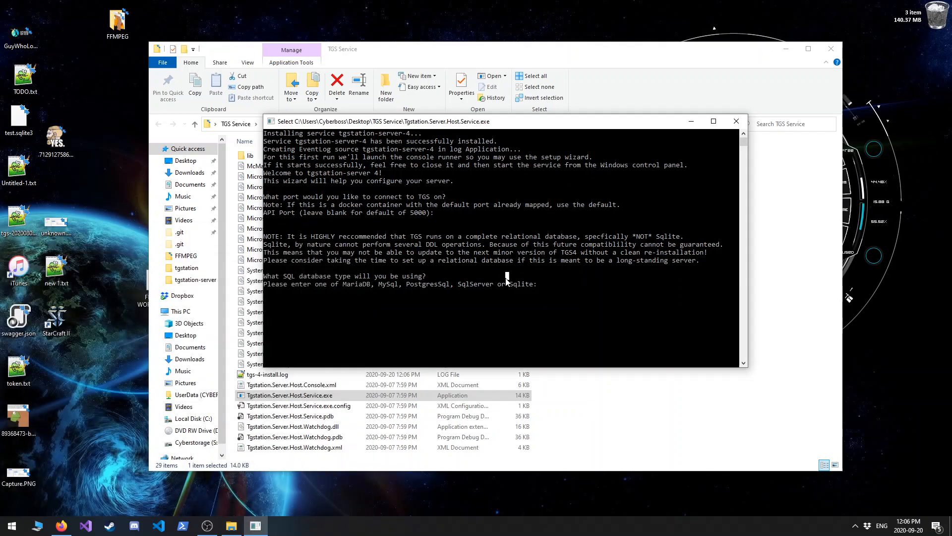
# Choose MariaDB as the SQL database type and leave the server address blank for a local server.
pyautogui.write('MariaDB')
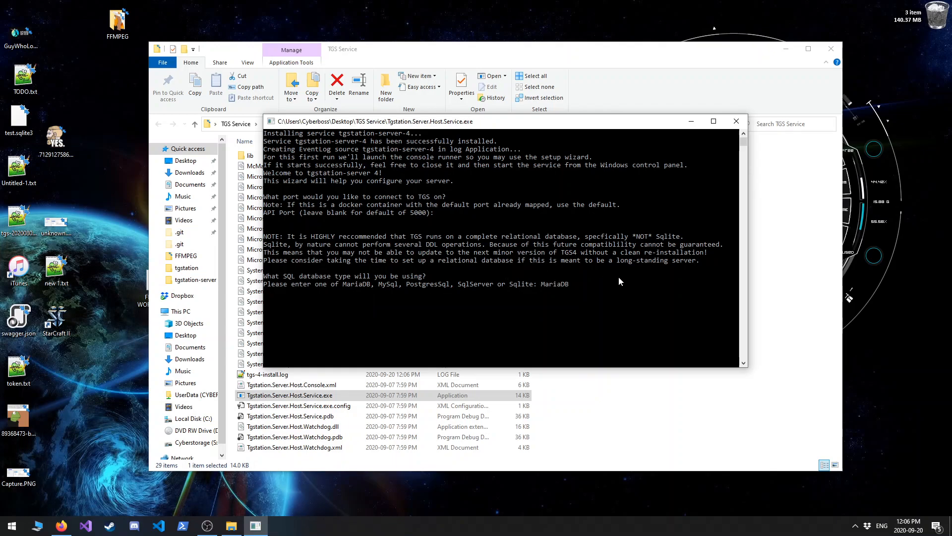
pyautogui.press('Return')
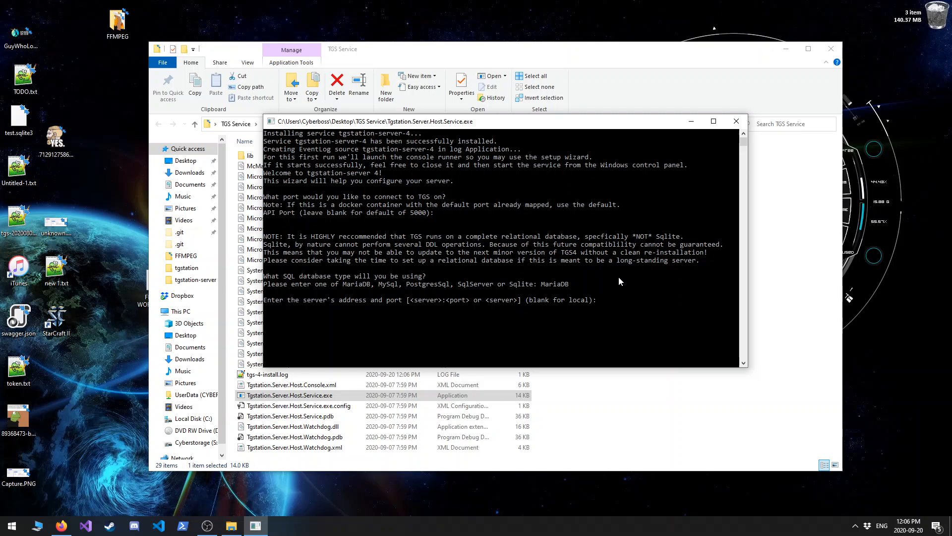
pyautogui.write('127.0.0.01:3306')
pyautogui.press('BackSpace')
pyautogui.press('BackSpace')
pyautogui.press('BackSpace')
pyautogui.press('BackSpace')
pyautogui.press('BackSpace')
pyautogui.press('BackSpace')
pyautogui.press('BackSpace')
pyautogui.press('BackSpace')
pyautogui.press('BackSpace')
pyautogui.press('BackSpace')
pyautogui.press('BackSpace')
pyautogui.press('BackSpace')
pyautogui.press('BackSpace')
pyautogui.press('BackSpace')
pyautogui.press('Return')
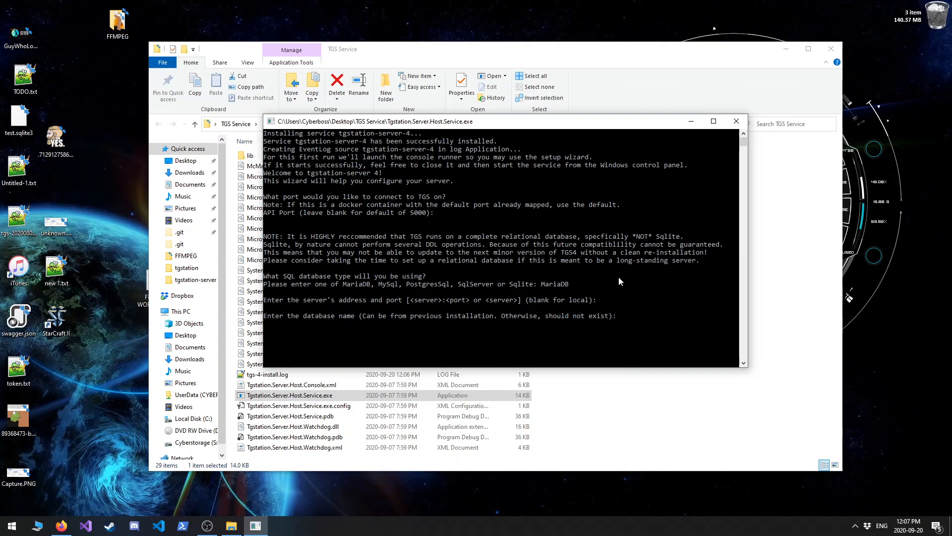
# Name the database TGS_Demo2 and answer n to whether it already exists.
pyautogui.write('TGS_Demo2')
pyautogui.press('Return')
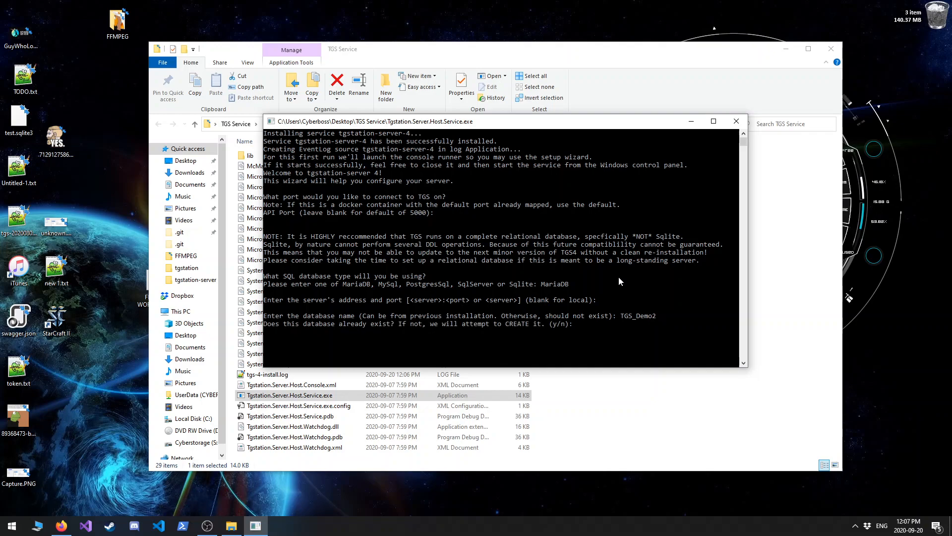
pyautogui.write('n')
pyautogui.press('Return')
# Enter the database username and password to try connecting to the MariaDB server.
pyautogui.write('asdf')
pyautogui.press('Return')
pyautogui.write('asdf')
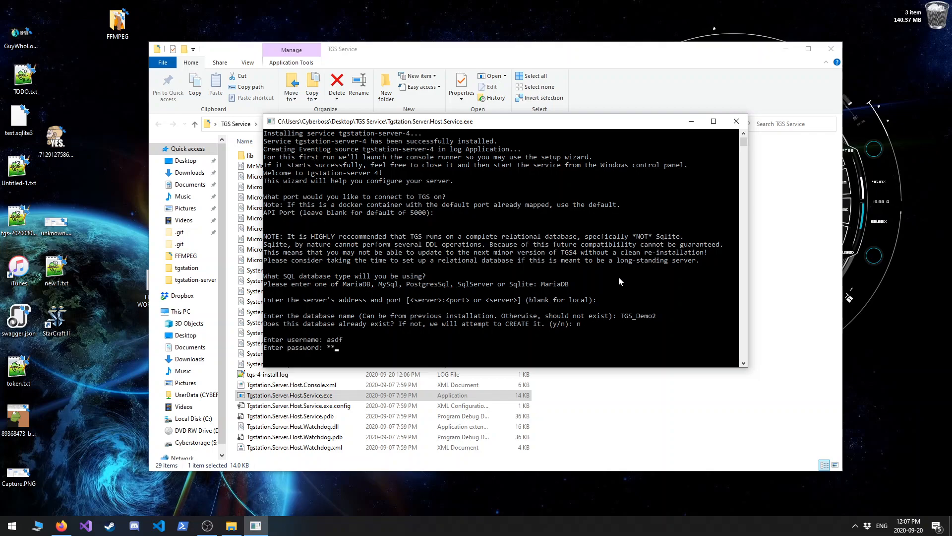
pyautogui.press('Return')
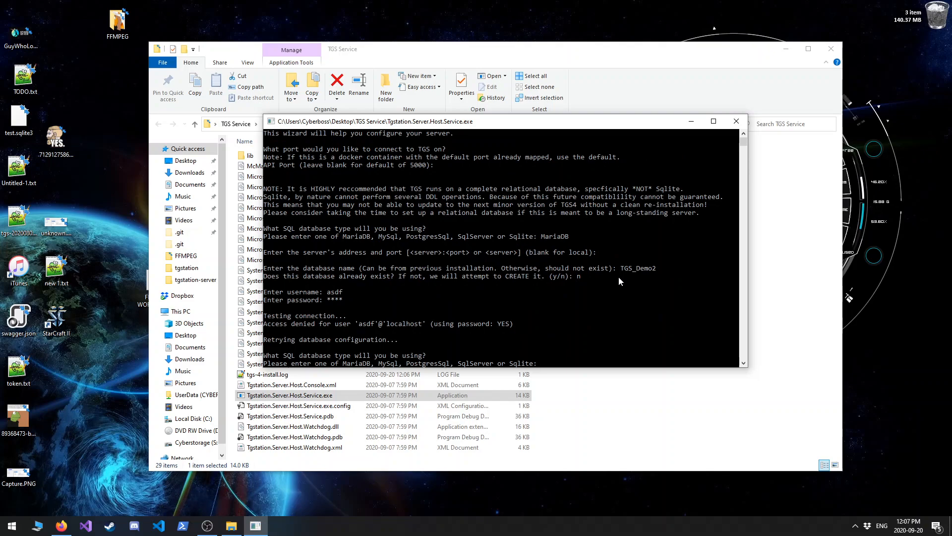
# Choose SqlServer as the SQL database type and leave the server address blank for a local server.
pyautogui.write('SqlServe')
pyautogui.write('rve')
pyautogui.press('Return')
pyautogui.press('Return')
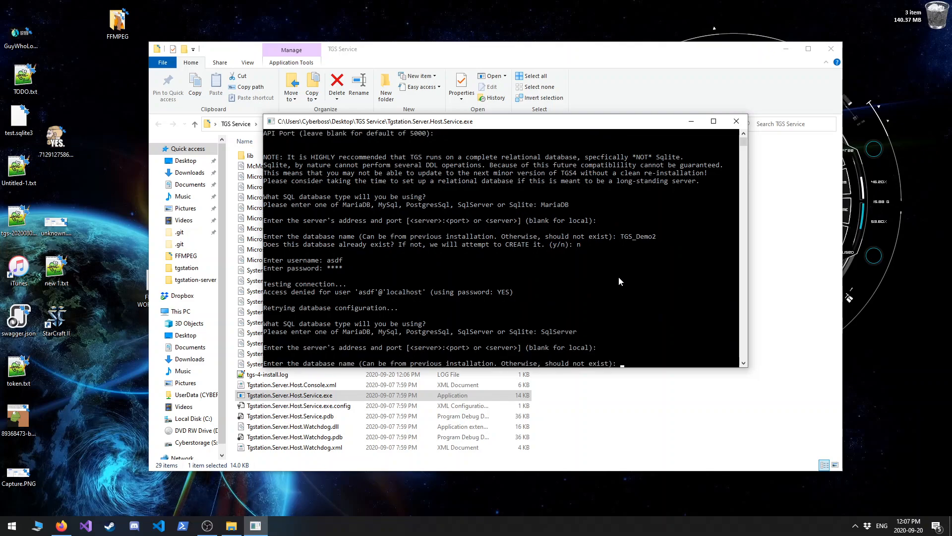
# Name the database TGS_Demo42, answer n to whether it already exists and y to using Windows Authentication.
pyautogui.write('TGS_Demo42')
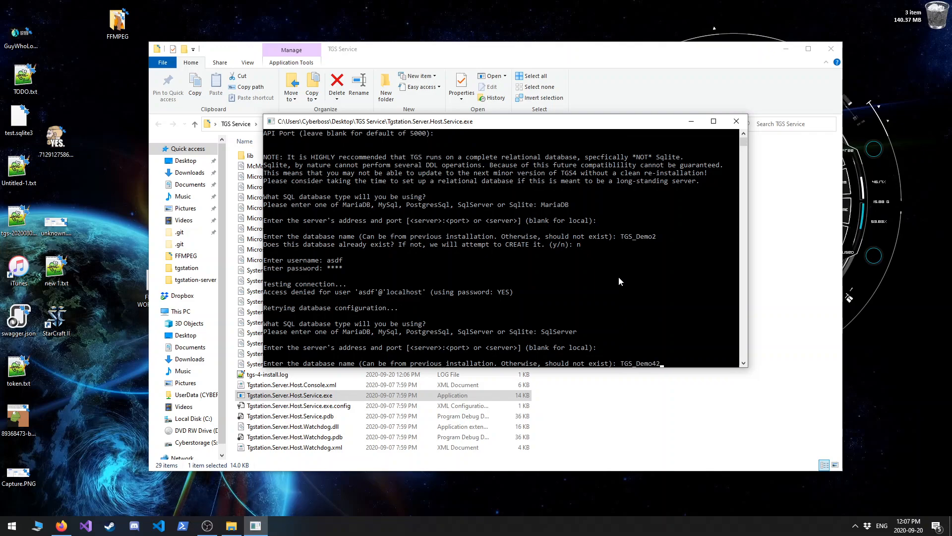
pyautogui.press('Return')
pyautogui.write('n')
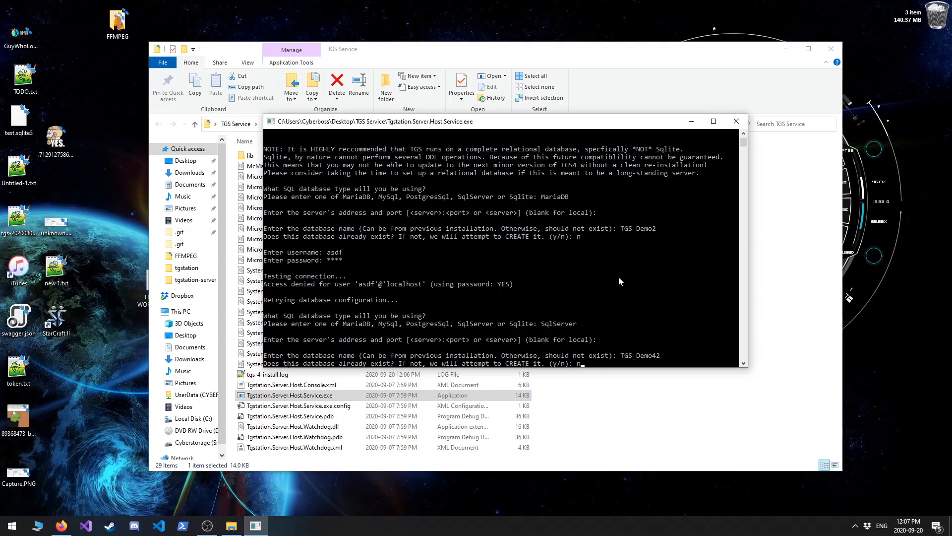
pyautogui.press('Return')
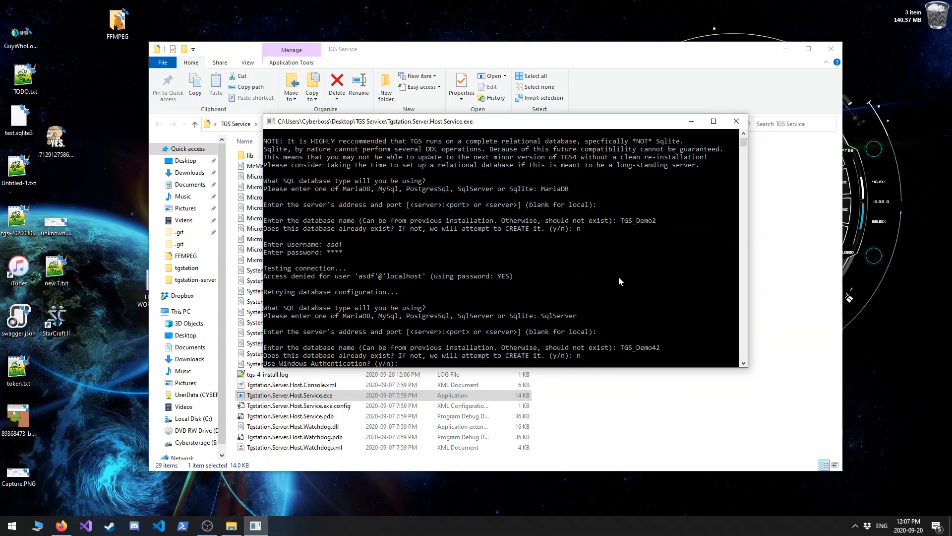
pyautogui.write('y')
pyautogui.press('Return')
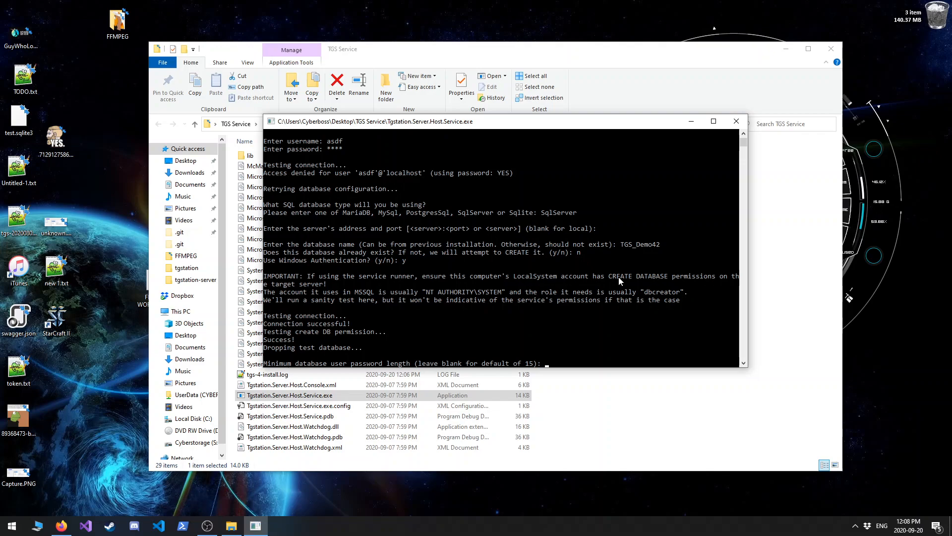
# Accept the default password length and BYOND topic timeout, leave the GitHub token blank and decline hosting API documentation.
pyautogui.press('Return')
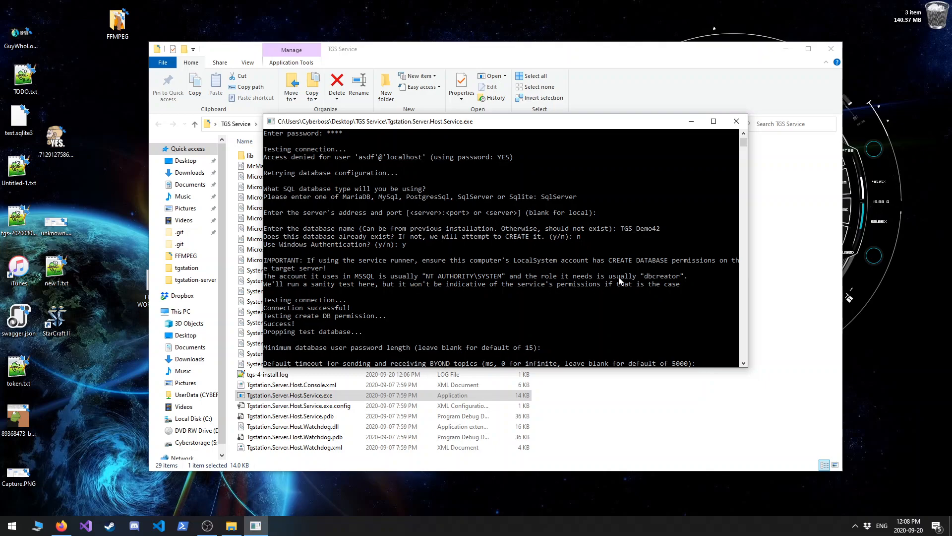
pyautogui.press('Return')
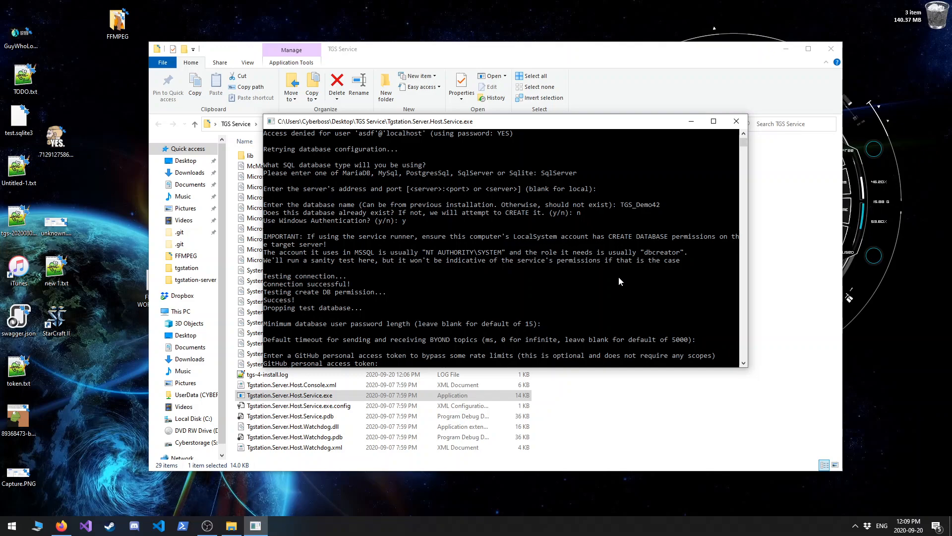
pyautogui.press('Return')
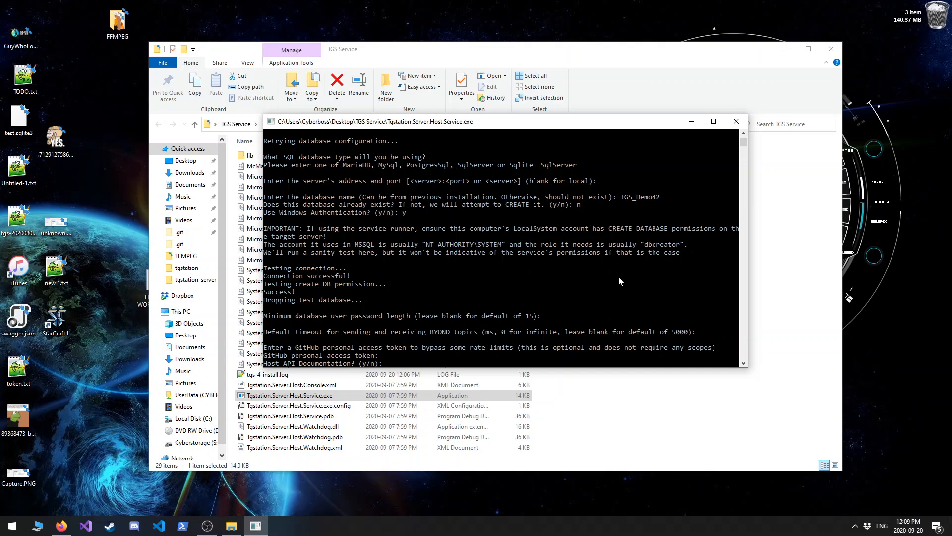
pyautogui.press('Return')
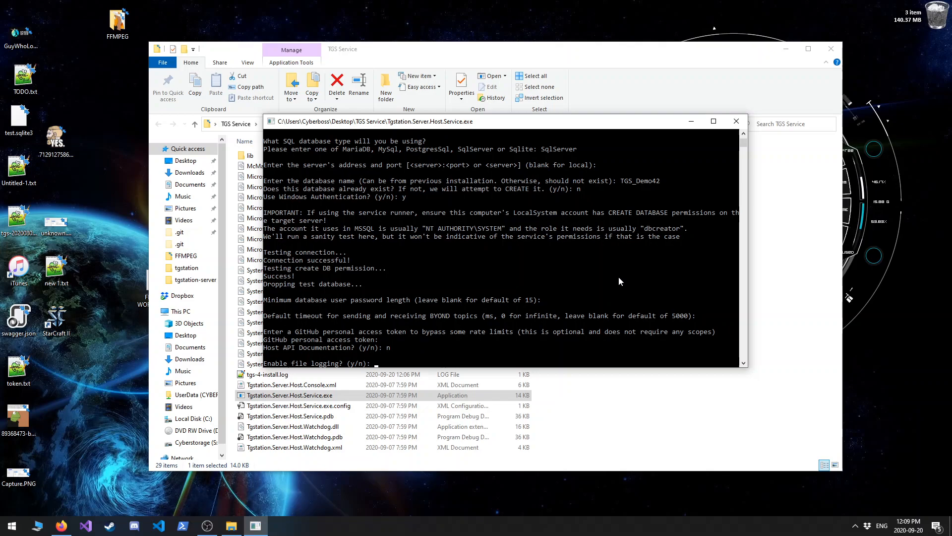
# Enable file logging with the default log directory and default levels for normal and Microsoft logs.
pyautogui.write('y')
pyautogui.press('Return')
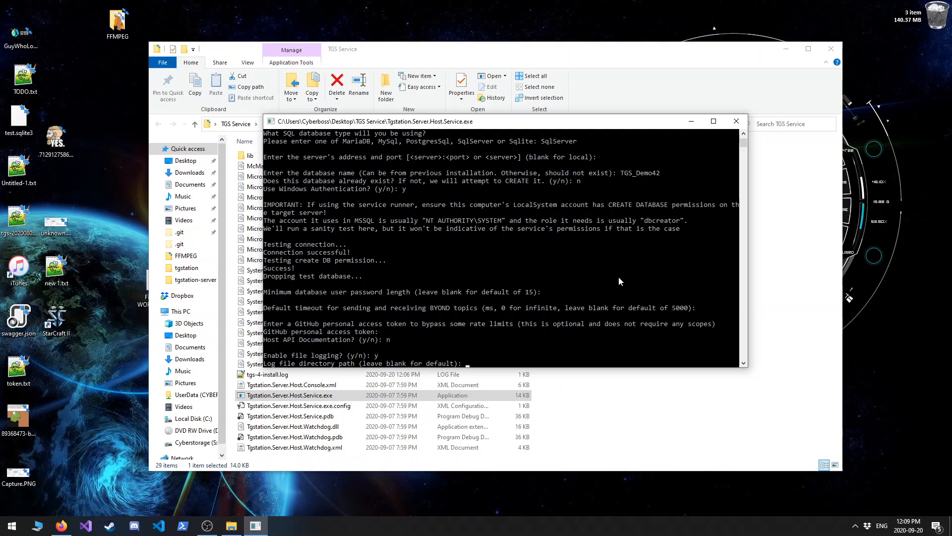
pyautogui.press('Return')
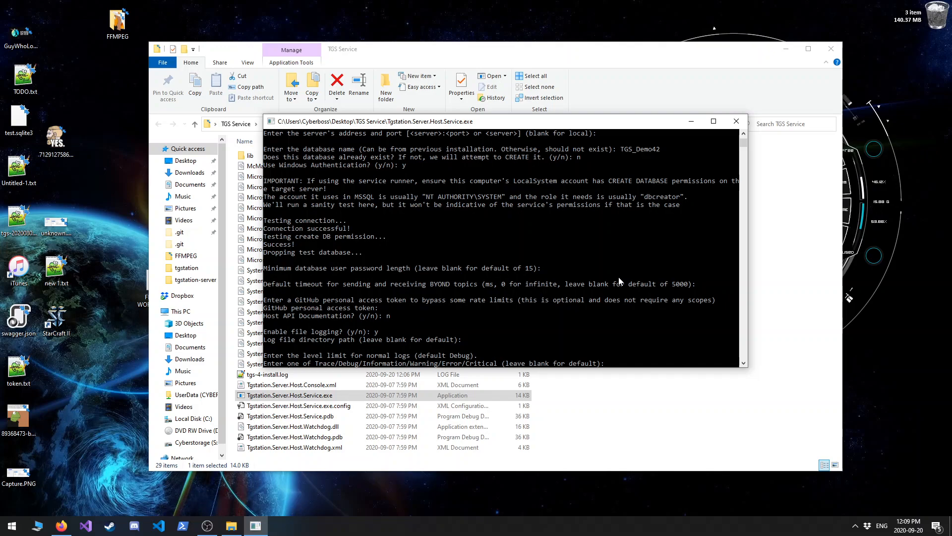
pyautogui.press('Return')
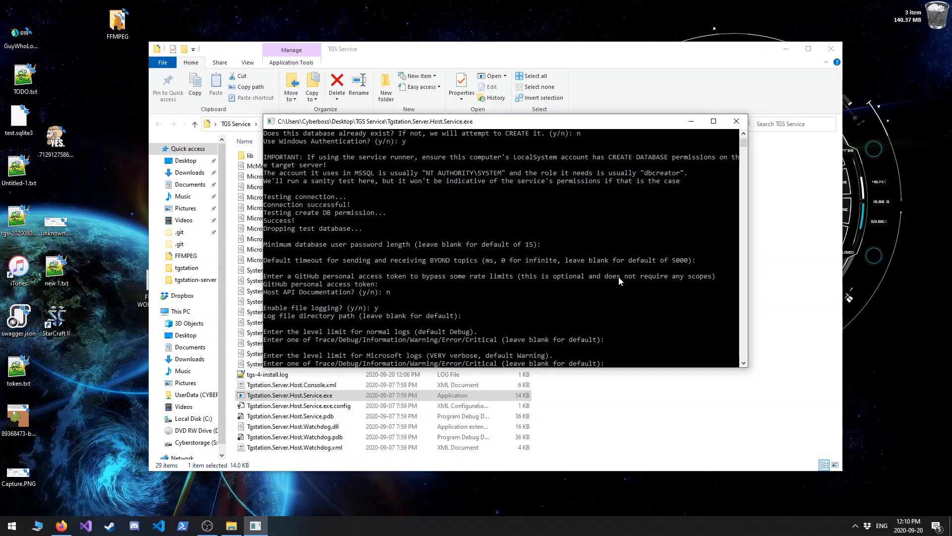
pyautogui.press('Return')
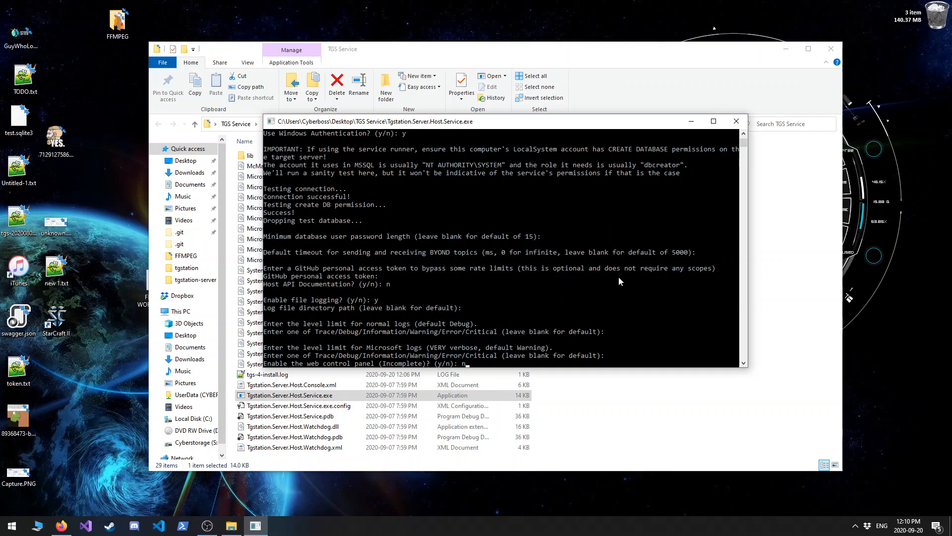
# Decline both the web control panel and access from panels hosted elsewhere, and leave the CORS allowed origins blank.
pyautogui.press('Return')
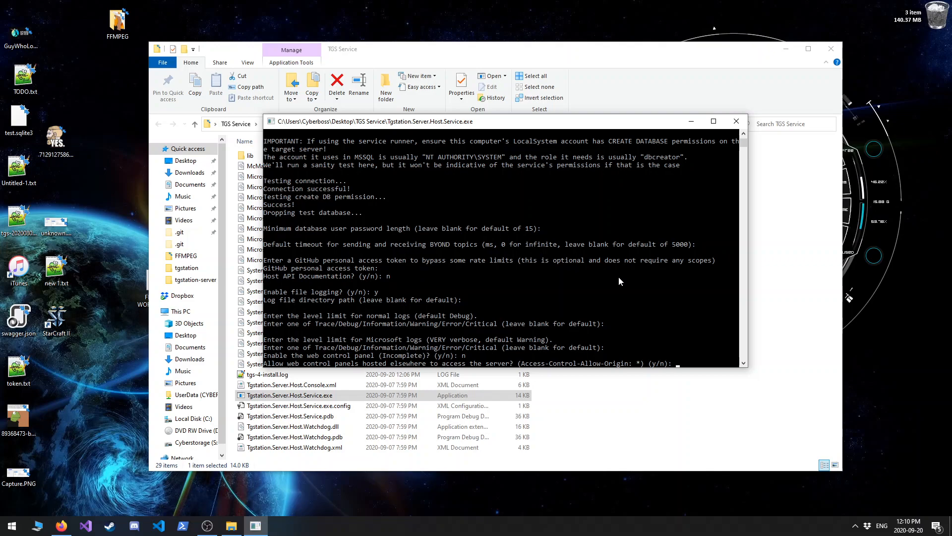
pyautogui.write('n')
pyautogui.press('Return')
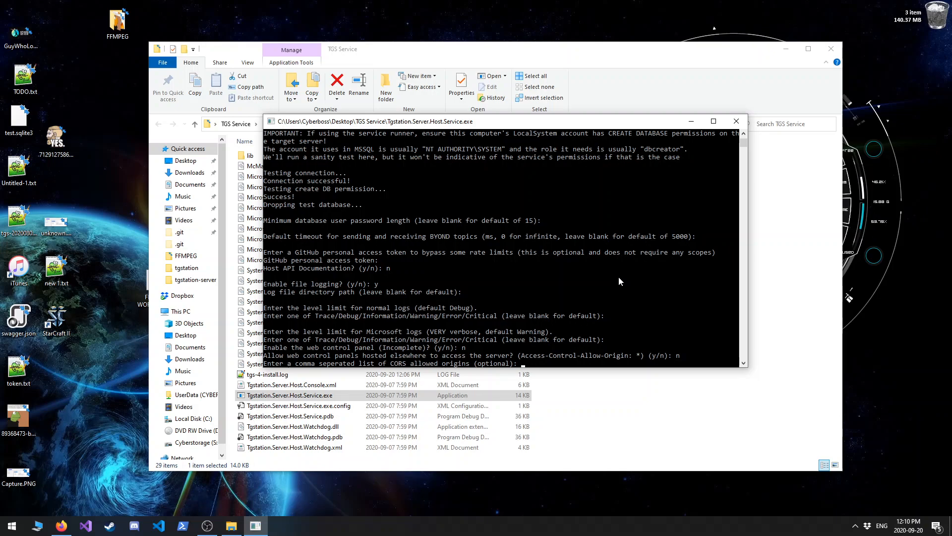
pyautogui.press('Return')
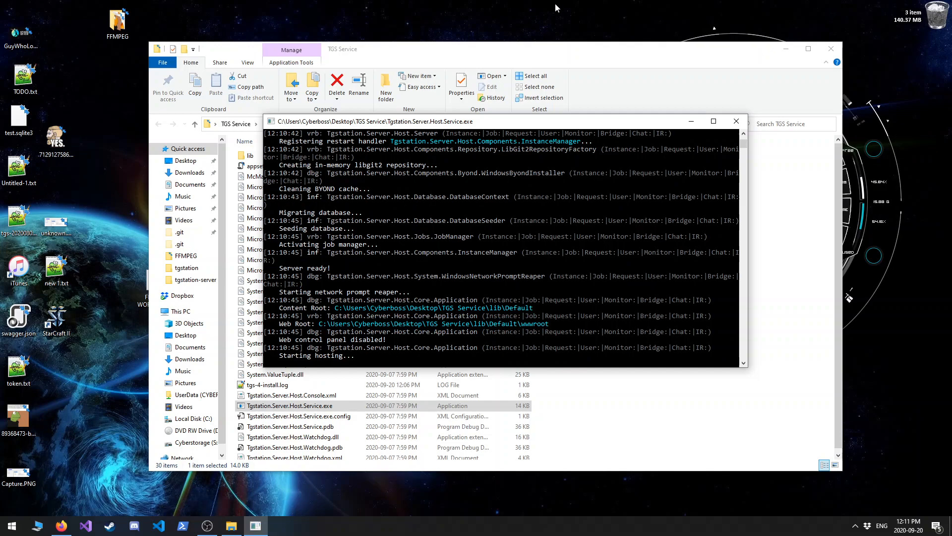
# Close the TGS Service folder, switch to Firefox and open the tgstation/Tgstation.Server.ControlPanel releases page in a new tab.
pyautogui.click(838, 48)
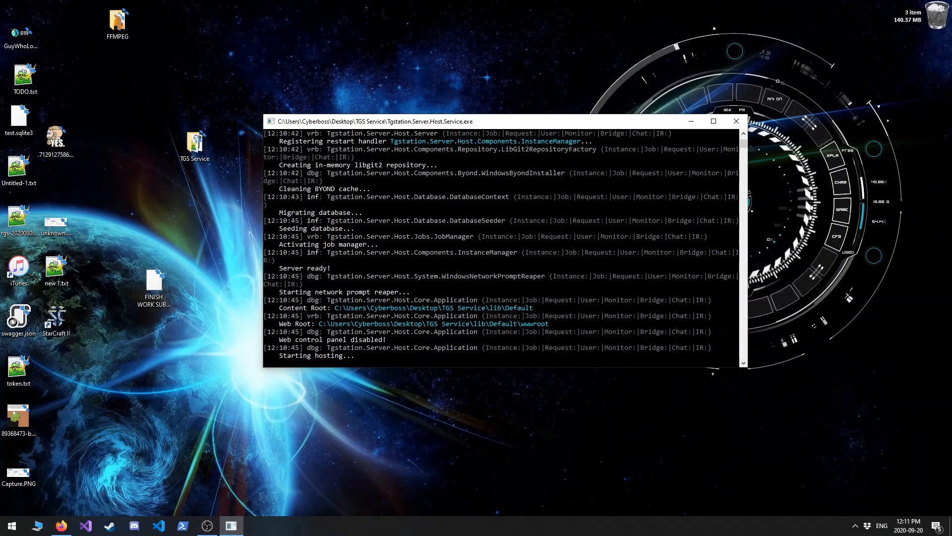
pyautogui.moveTo(951, 198); pyautogui.dragTo(539, 5)
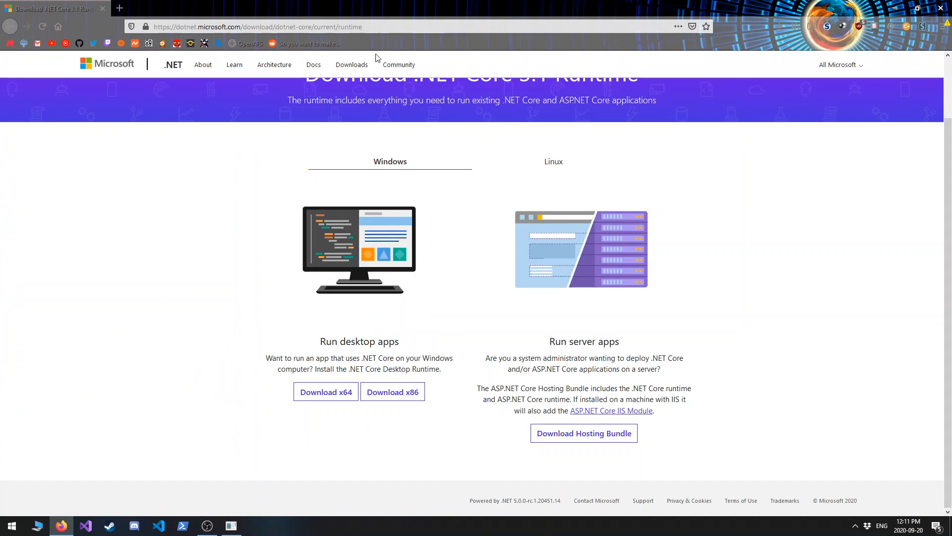
pyautogui.click(121, 10)
pyautogui.click(190, 26)
pyautogui.write('tgstation13.org/')
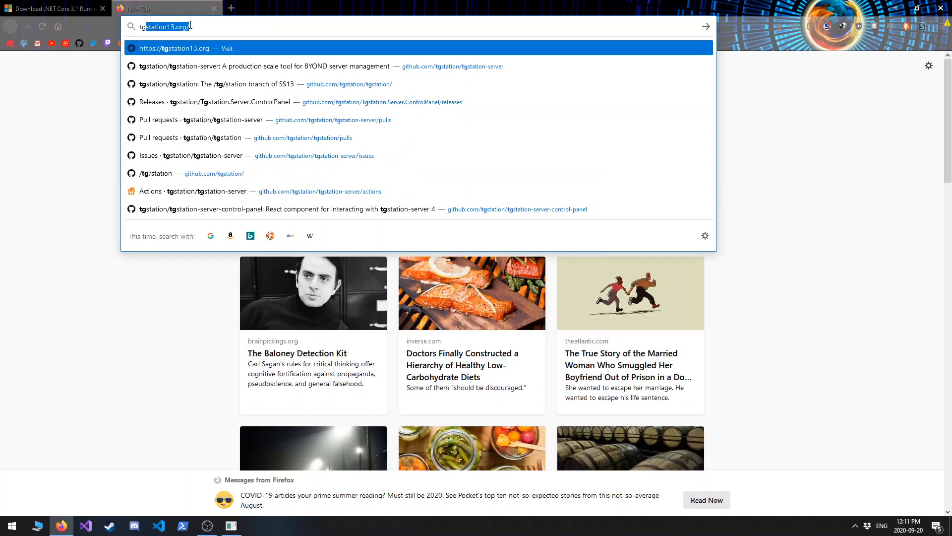
pyautogui.press('Down')
pyautogui.press('Down')
pyautogui.press('Down')
pyautogui.press('Return')
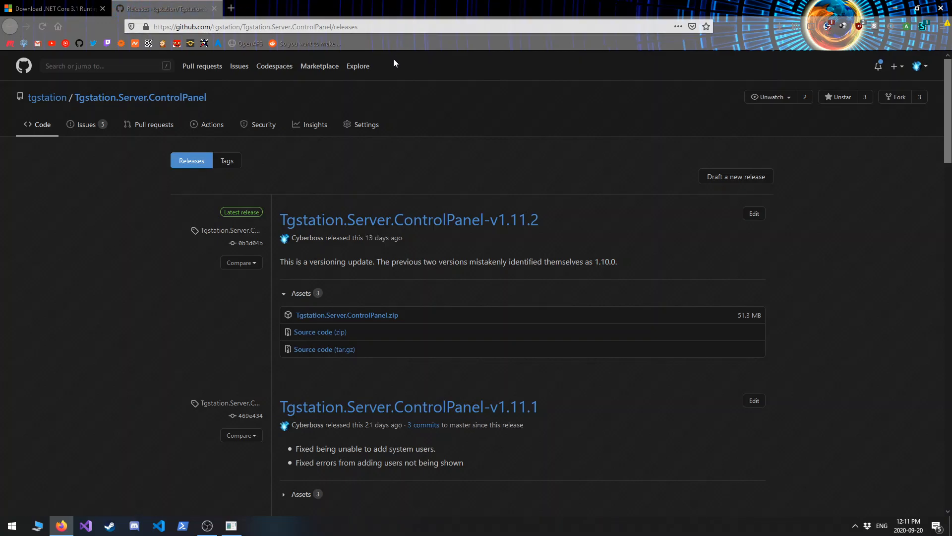
# Download Tgstation.Server.ControlPanel.zip from the v1.11.2 release, open the archive and minimize the browser.
pyautogui.click(380, 318)
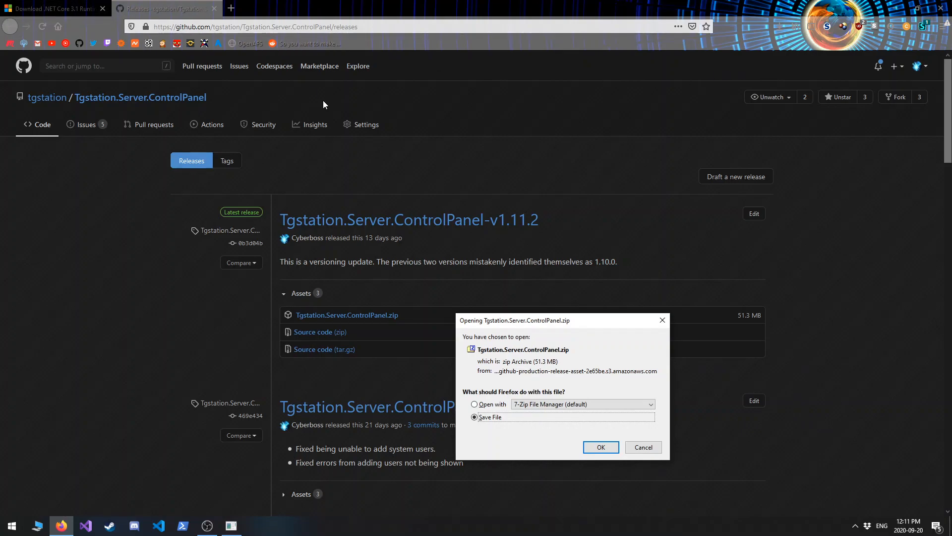
pyautogui.click(601, 447)
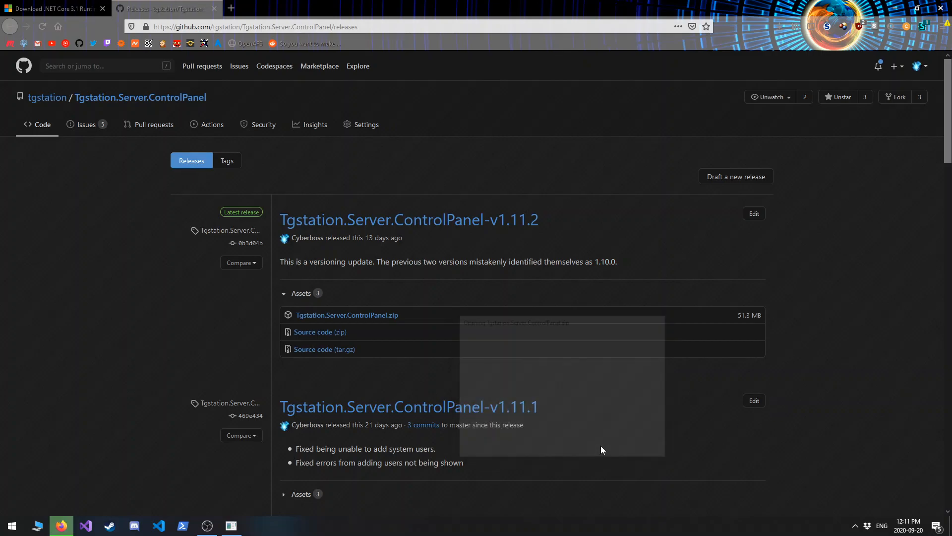
pyautogui.click(779, 27)
pyautogui.click(693, 53)
pyautogui.click(896, 8)
# Create a new desktop folder named TGS CP.
pyautogui.rightClick(139, 220)
pyautogui.moveTo(223, 361)
pyautogui.click(325, 364)
pyautogui.write('TGS CP')
pyautogui.press('Return')
# Extract all files from the control panel archive into the TGS CP folder and open that folder.
pyautogui.click(544, 179)
pyautogui.hotkey('ctrl', 'a')
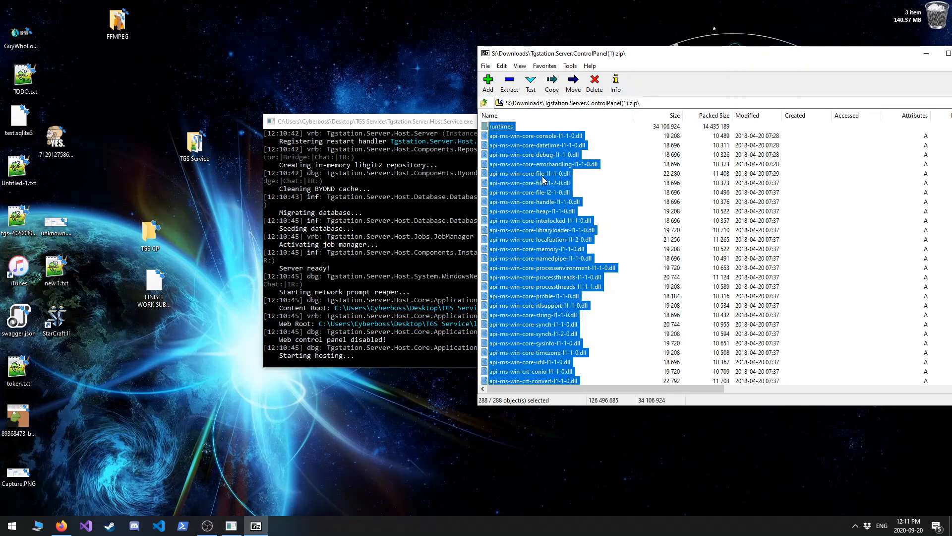
pyautogui.moveTo(545, 179); pyautogui.dragTo(151, 236)
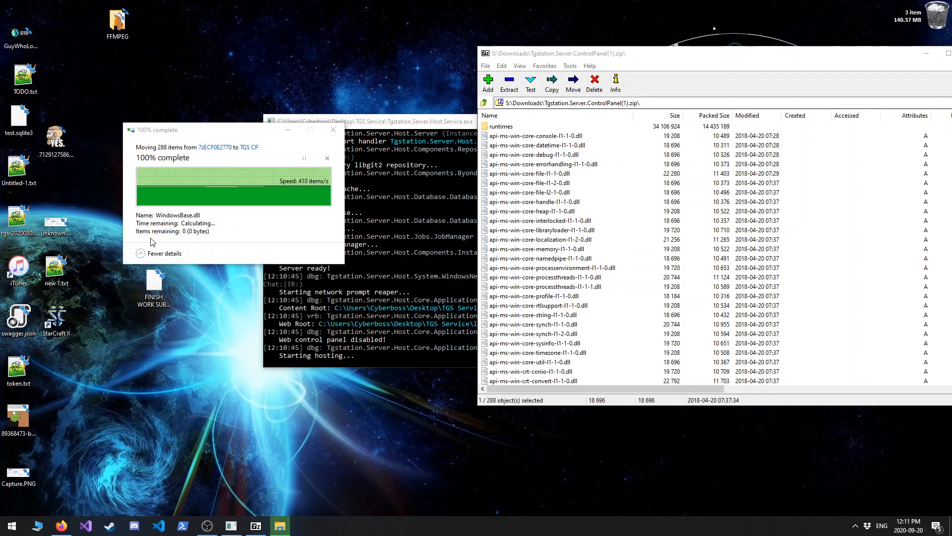
pyautogui.doubleClick(151, 236)
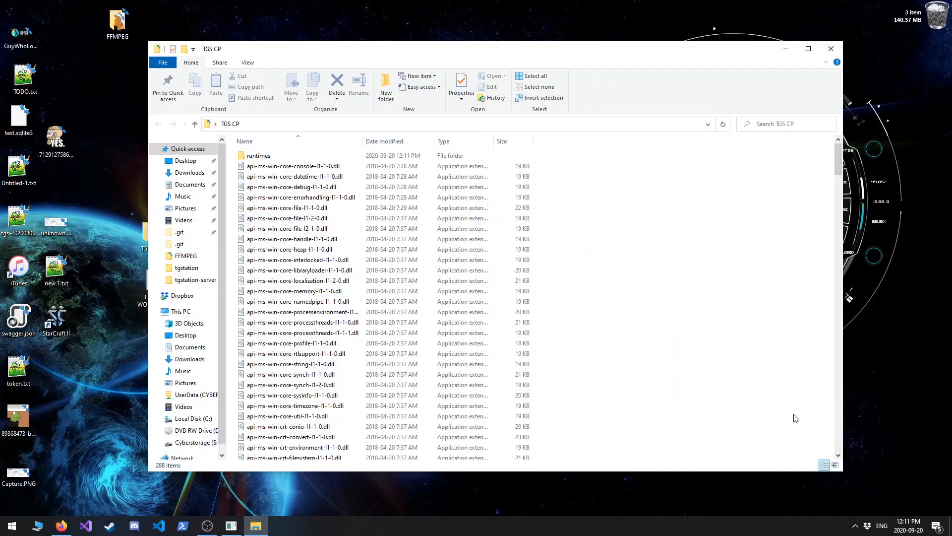
pyautogui.scroll(-2, 710, 397)
# Open Windows PowerShell and change the directory to Desktop.
pyautogui.click(182, 526)
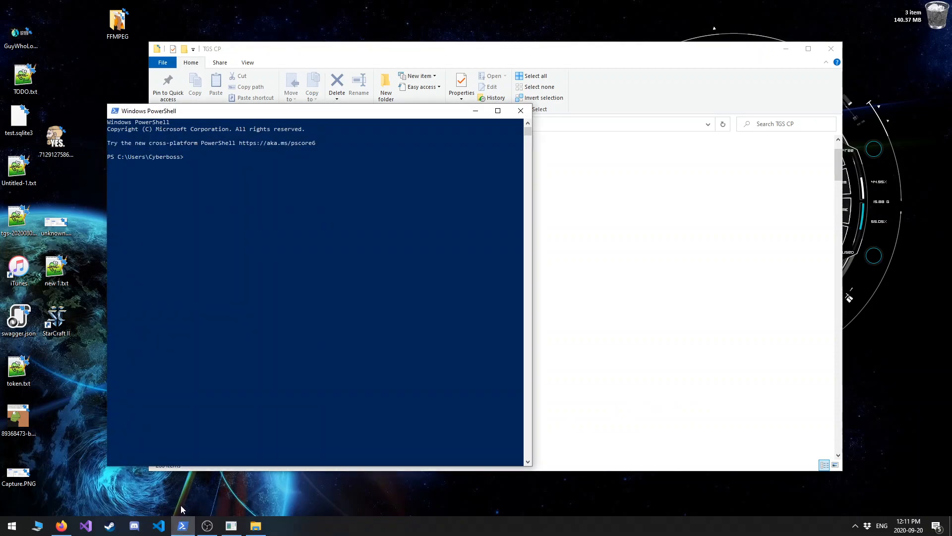
pyautogui.write('cd')
pyautogui.write(' Desk')
pyautogui.press('Tab')
pyautogui.press('Return')
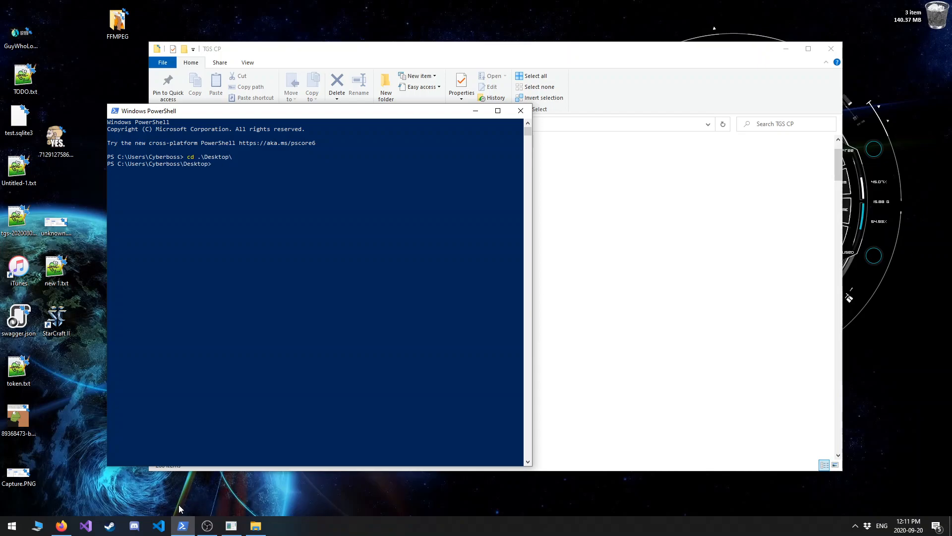
# Locate the control panel executable among the extracted files and change the PowerShell directory to TGS CP.
pyautogui.click(617, 285)
pyautogui.scroll(-20, 512, 380)
pyautogui.click(491, 358)
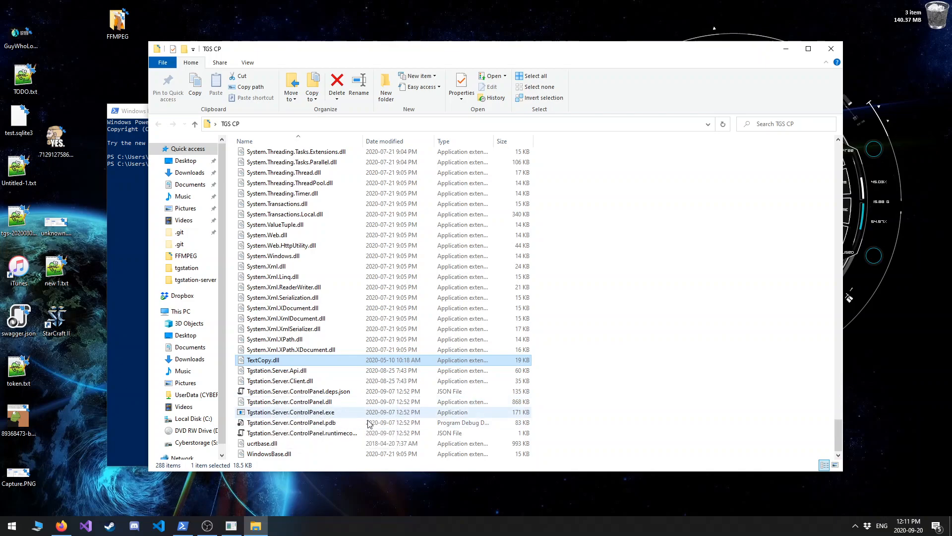
pyautogui.click(111, 271)
pyautogui.click(279, 164)
pyautogui.press('Return')
pyautogui.press('Return')
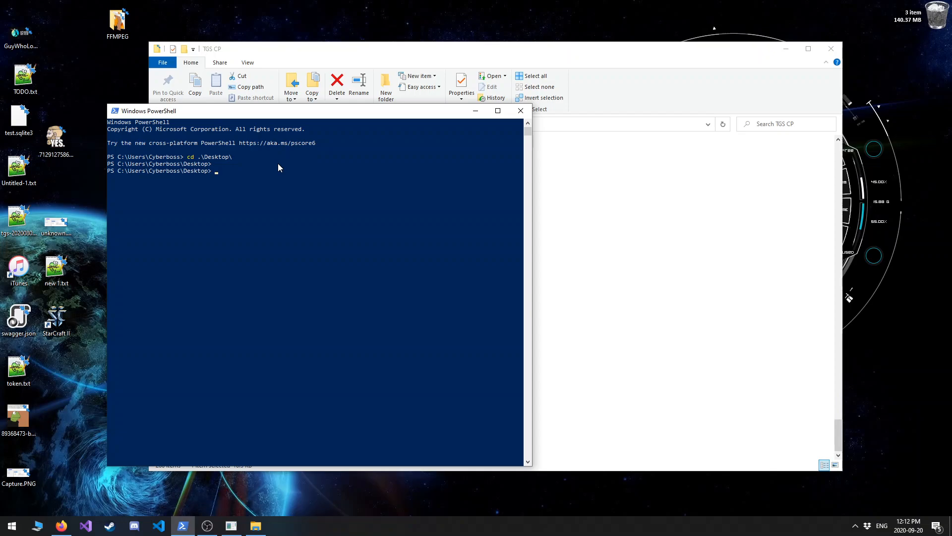
pyautogui.write('cd TGS')
pyautogui.press('Tab')
pyautogui.press('Return')
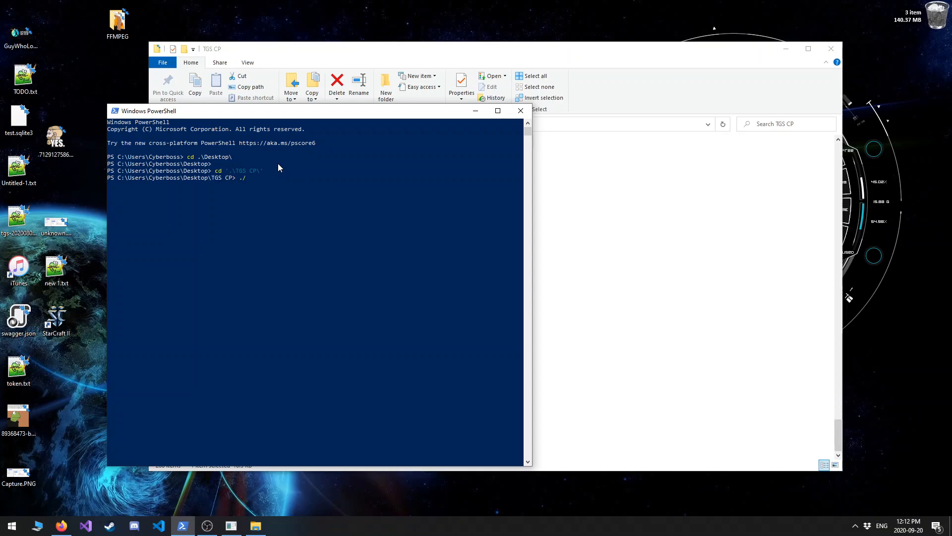
# Run Tgstation.Server.ControlPanel.exe from PowerShell with the --win32-hack argument.
pyautogui.write('./T')
pyautogui.press('Tab')
pyautogui.press('BackSpace')
pyautogui.press('BackSpace')
pyautogui.press('BackSpace')
pyautogui.press('BackSpace')
pyautogui.press('BackSpace')
pyautogui.press('BackSpace')
pyautogui.write('C')
pyautogui.press('Tab')
pyautogui.press('BackSpace')
pyautogui.press('BackSpace')
pyautogui.press('BackSpace')
pyautogui.press('BackSpace')
pyautogui.press('BackSpace')
pyautogui.press('BackSpace')
pyautogui.press('BackSpace')
pyautogui.press('BackSpace')
pyautogui.press('BackSpace')
pyautogui.write('on')
pyautogui.press('Tab')
pyautogui.press('BackSpace')
pyautogui.press('BackSpace')
pyautogui.press('BackSpace')
pyautogui.press('BackSpace')
pyautogui.press('BackSpace')
pyautogui.press('BackSpace')
pyautogui.press('BackSpace')
pyautogui.press('BackSpace')
pyautogui.press('BackSpace')
pyautogui.write('exe --win32-hack')
pyautogui.click(649, 193)
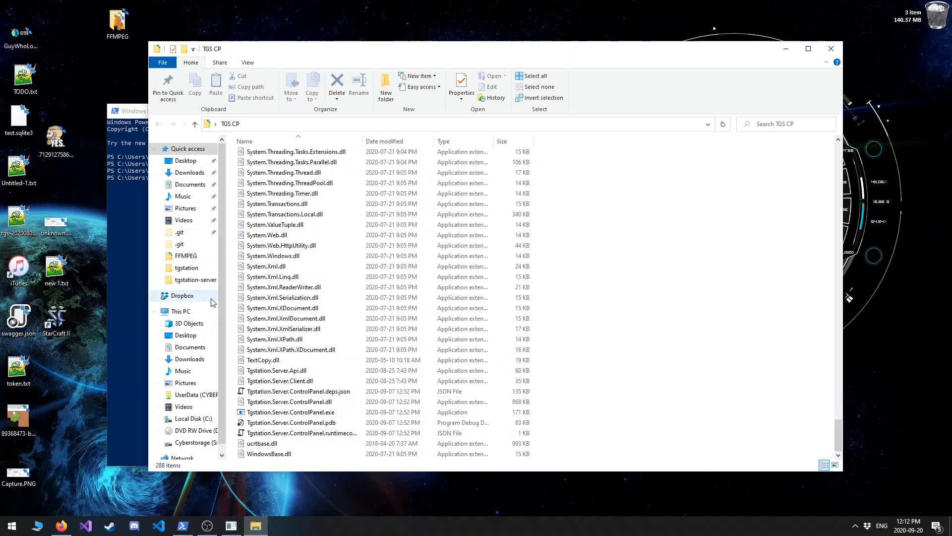
pyautogui.click(122, 277)
pyautogui.press('Return')
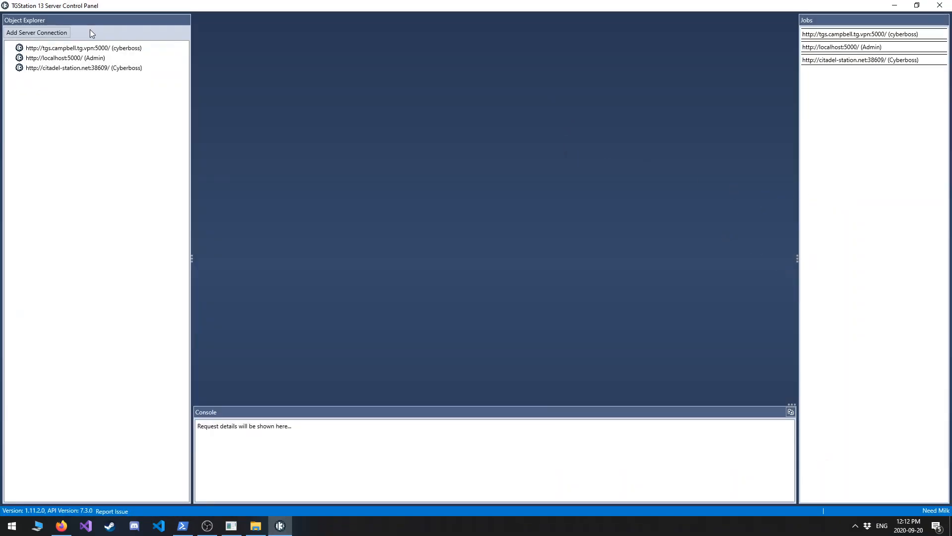
# Delete the first saved server connection, the VPN server on port 5000.
pyautogui.click(68, 58)
pyautogui.click(84, 68)
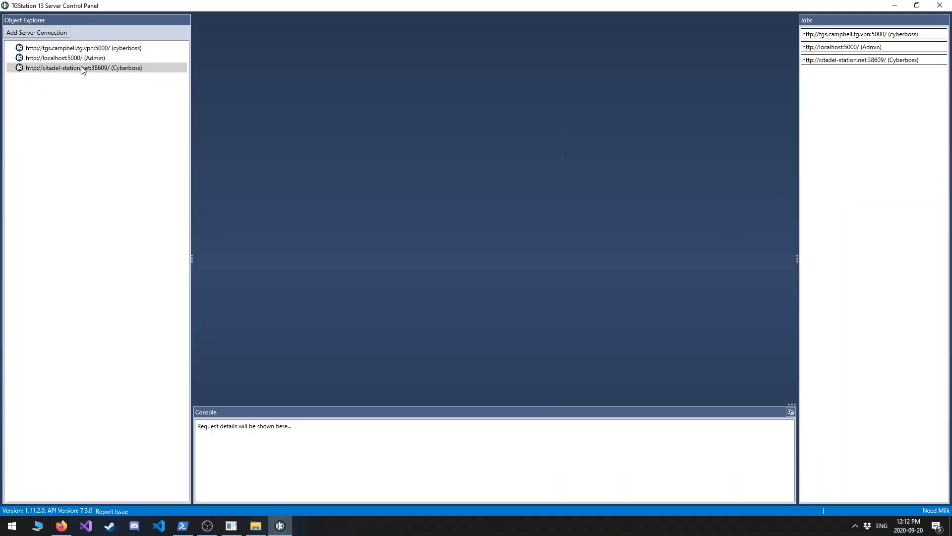
pyautogui.click(75, 47)
pyautogui.click(521, 167)
pyautogui.click(521, 167)
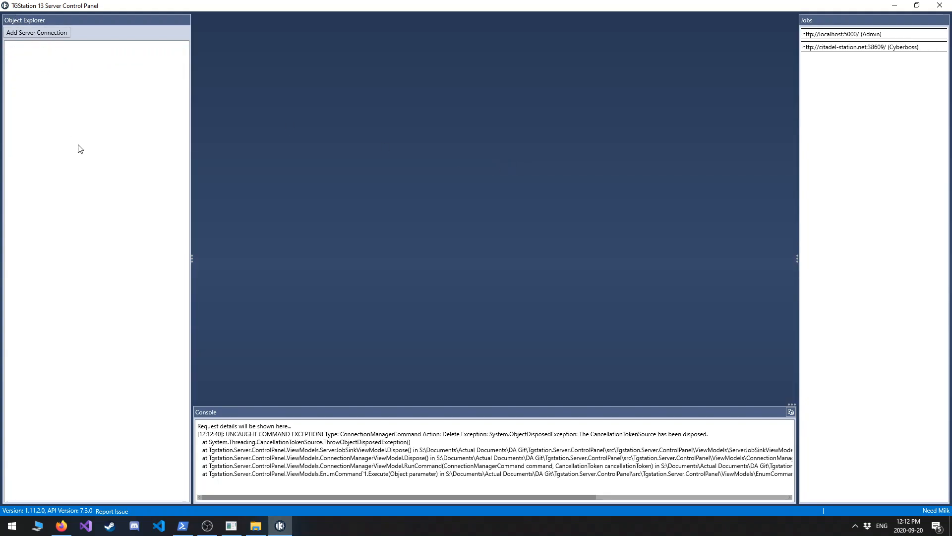
pyautogui.click(31, 32)
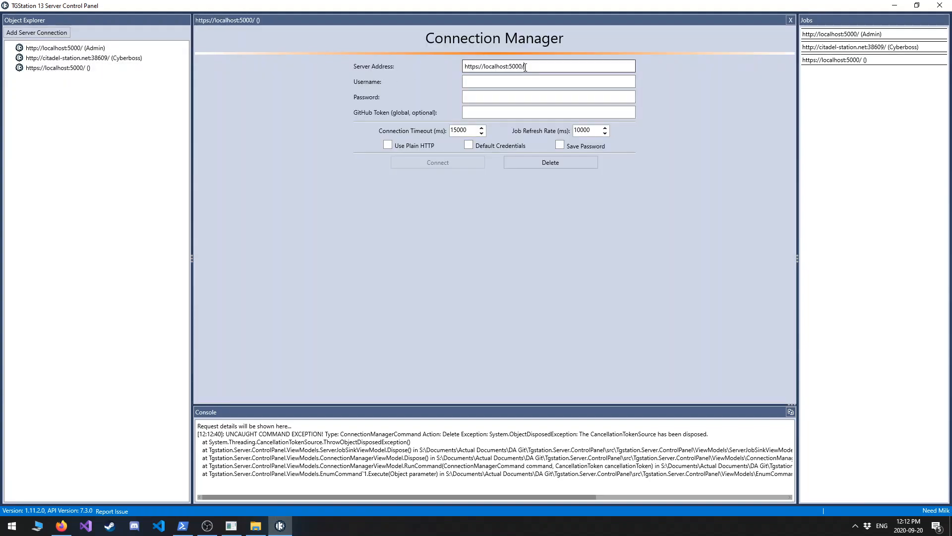
pyautogui.moveTo(525, 67); pyautogui.dragTo(467, 68)
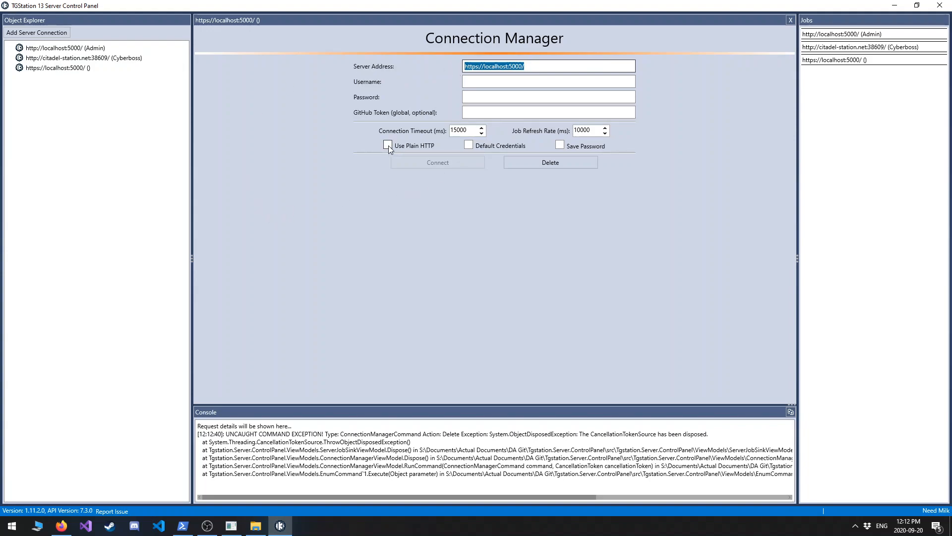
pyautogui.click(388, 146)
pyautogui.click(468, 145)
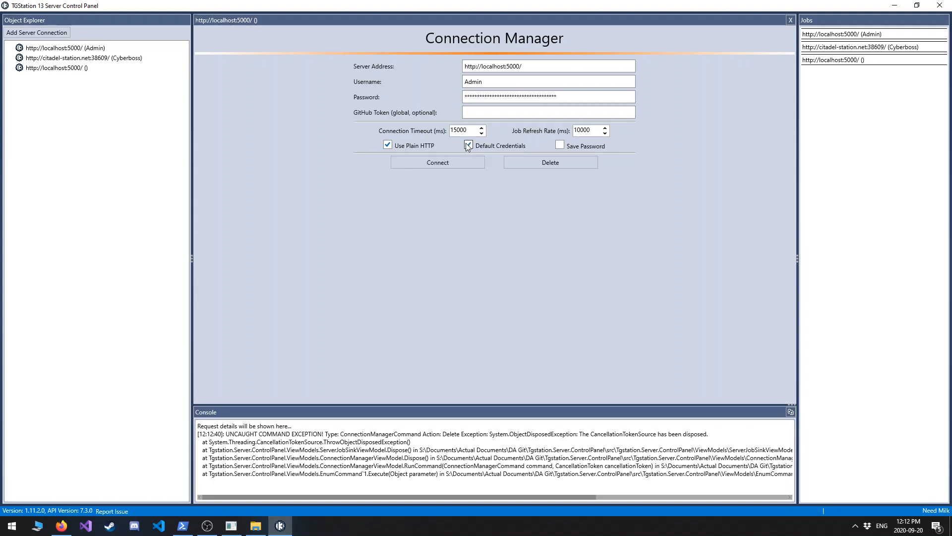
pyautogui.click(493, 114)
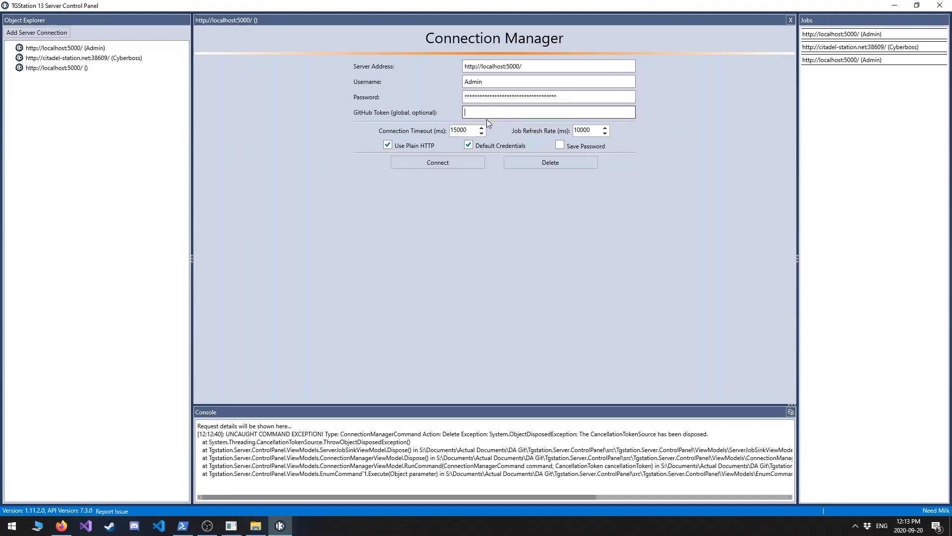
pyautogui.click(437, 163)
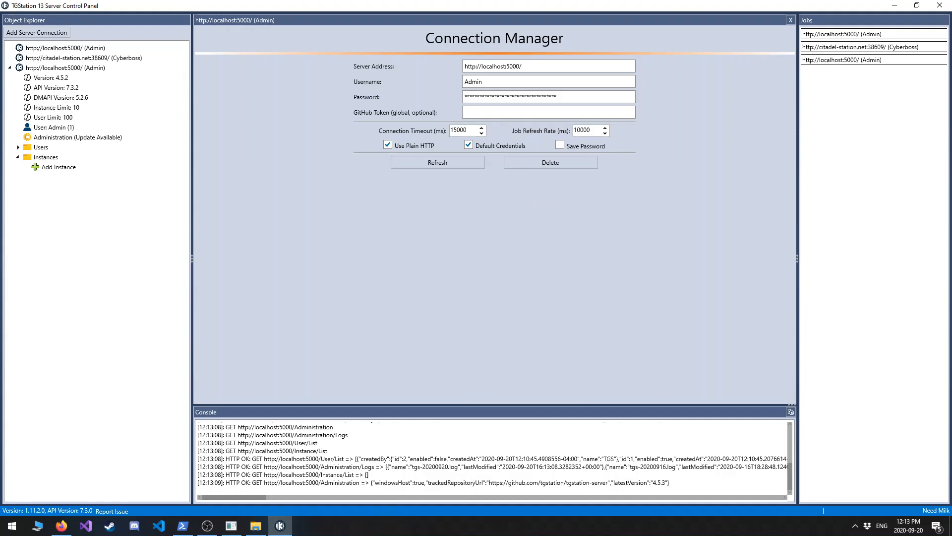
# Close the Tgstation.Server.Host.Service.exe console window and open the Windows Services manager with services.msc.
pyautogui.click(232, 527)
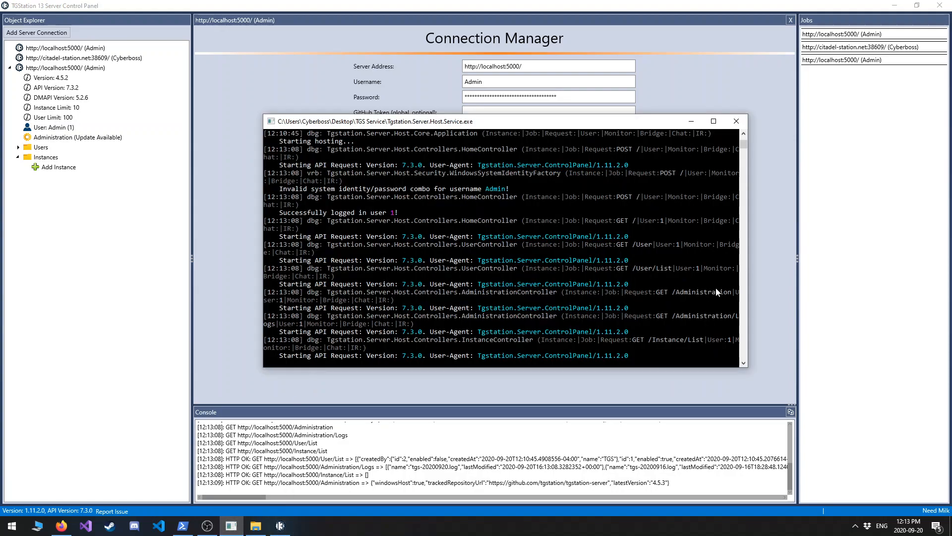
pyautogui.hotkey('alt', 'Tab')
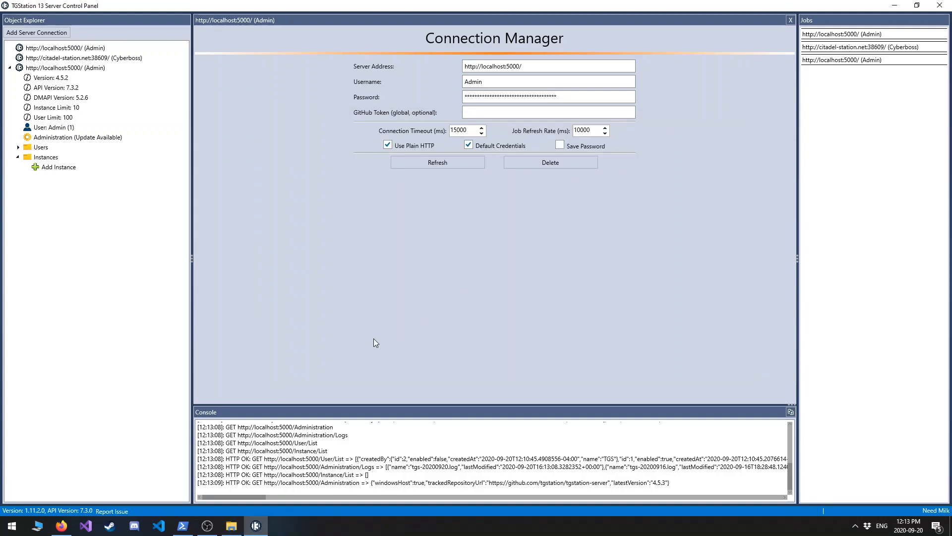
pyautogui.press('super')
pyautogui.write('s')
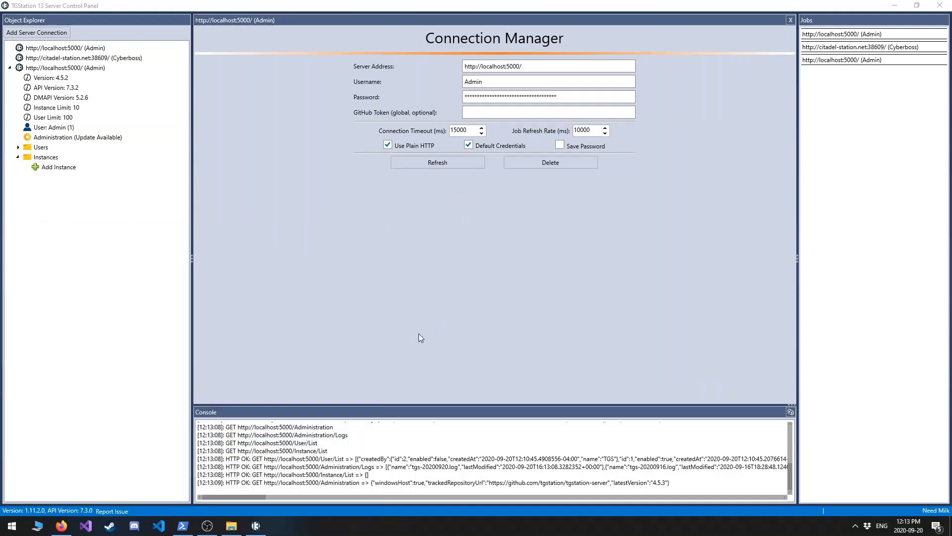
pyautogui.write('run')
pyautogui.press('Return')
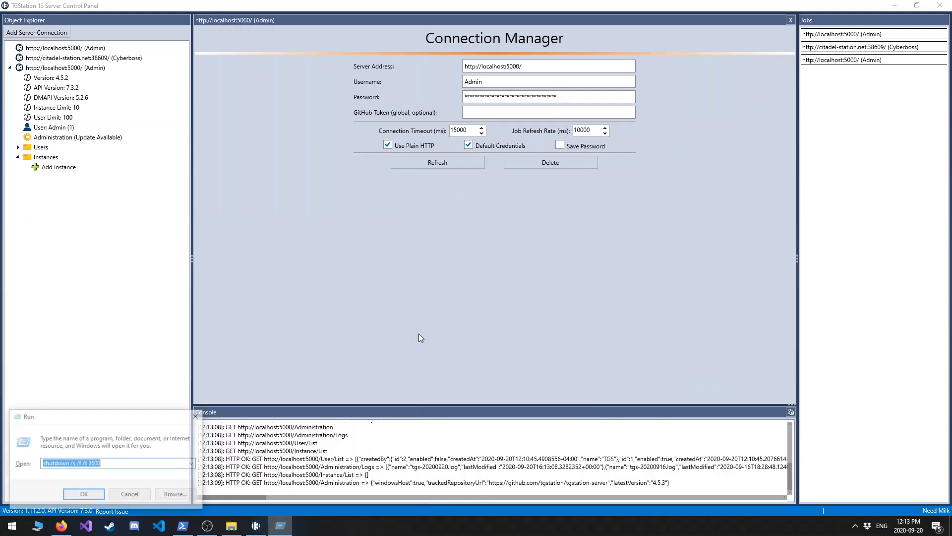
pyautogui.write('services.msc')
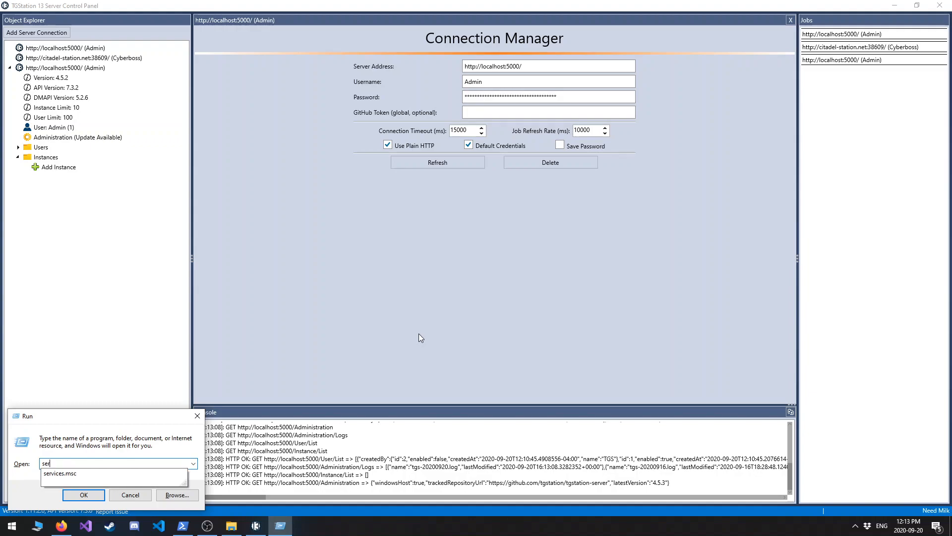
pyautogui.press('Return')
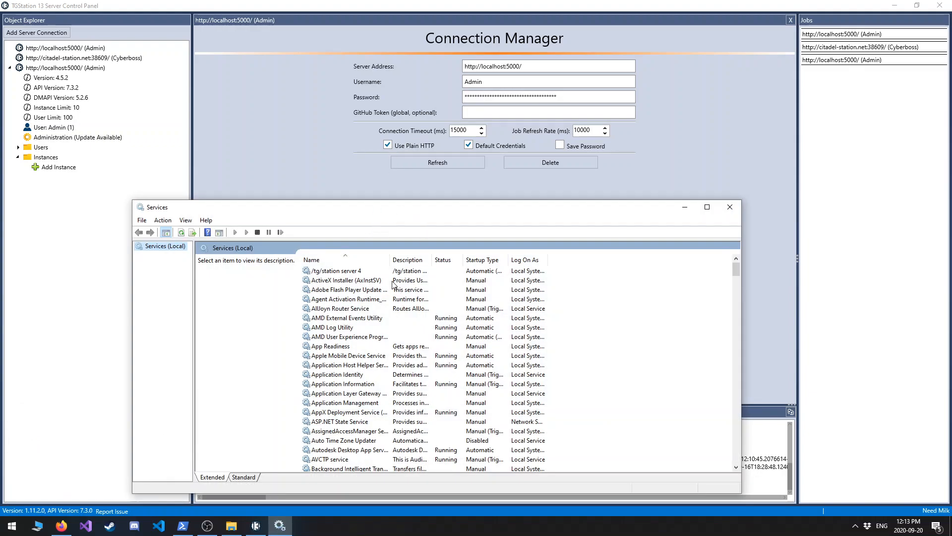
# Start the /tg/station server 4 service, widen the Startup Type column to fit its contents, and close the Services window.
pyautogui.click(385, 274)
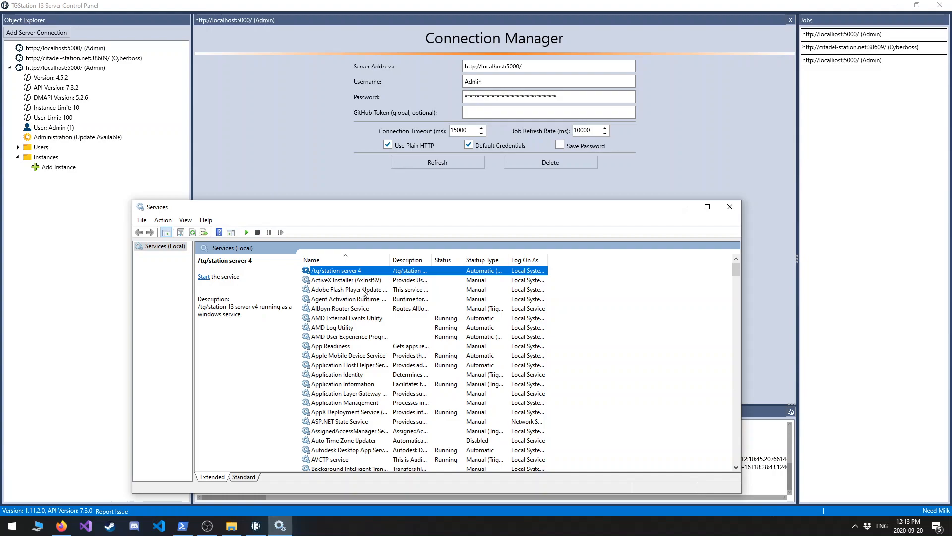
pyautogui.click(207, 278)
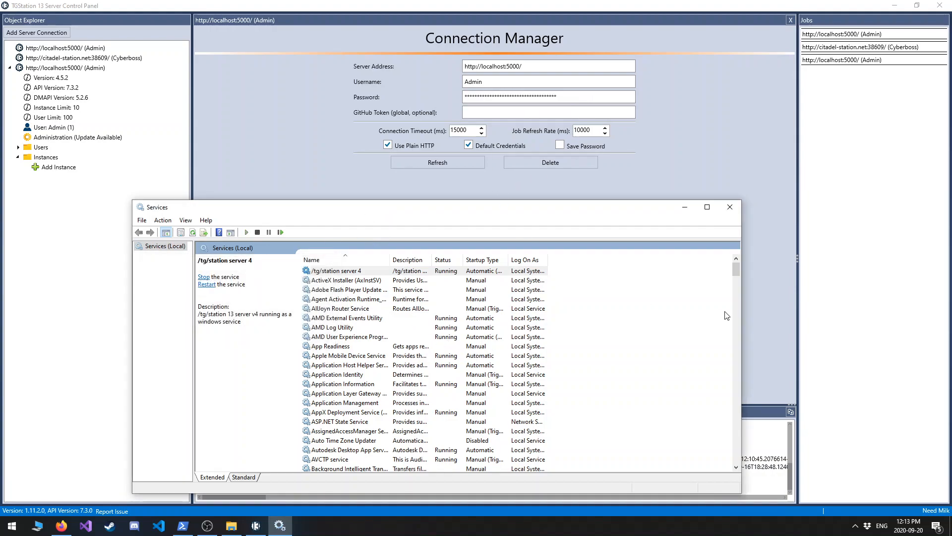
pyautogui.moveTo(513, 260)
pyautogui.mouseDown()
pyautogui.moveTo(560, 261)
pyautogui.moveTo(516, 263)
pyautogui.mouseUp()
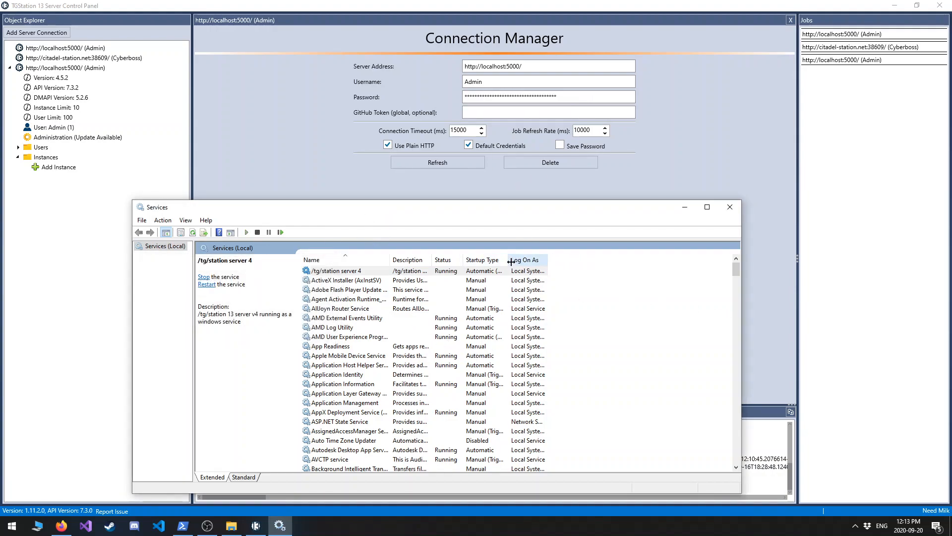
pyautogui.doubleClick(508, 261)
pyautogui.click(511, 271)
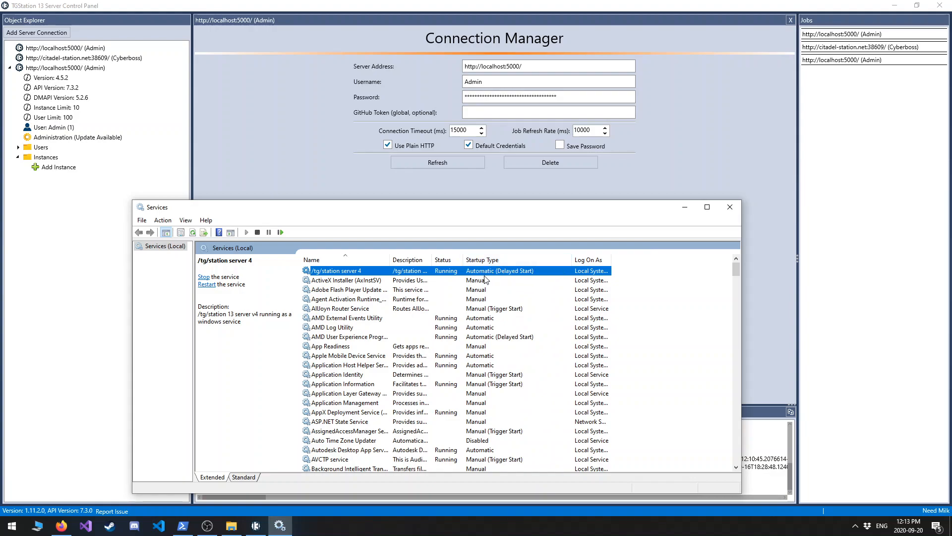
pyautogui.click(730, 206)
pyautogui.click(451, 162)
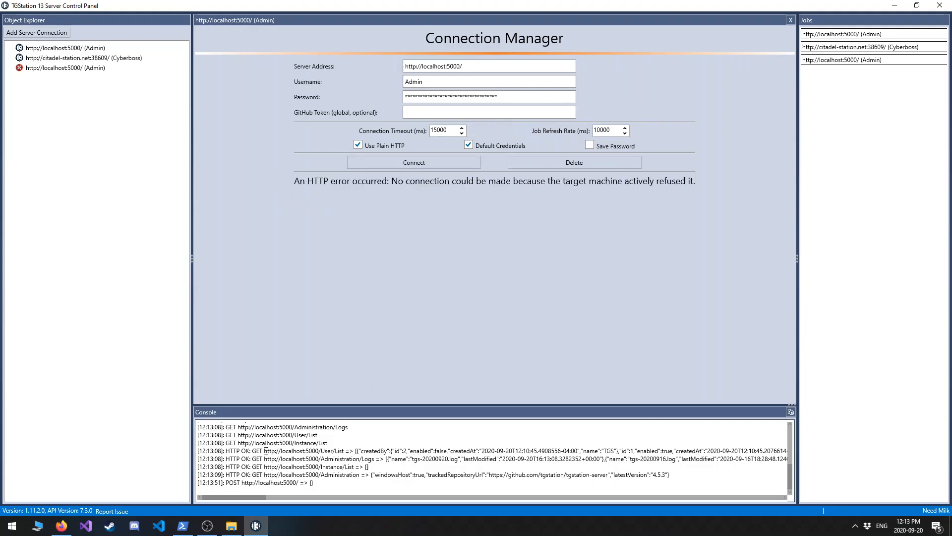
pyautogui.click(440, 164)
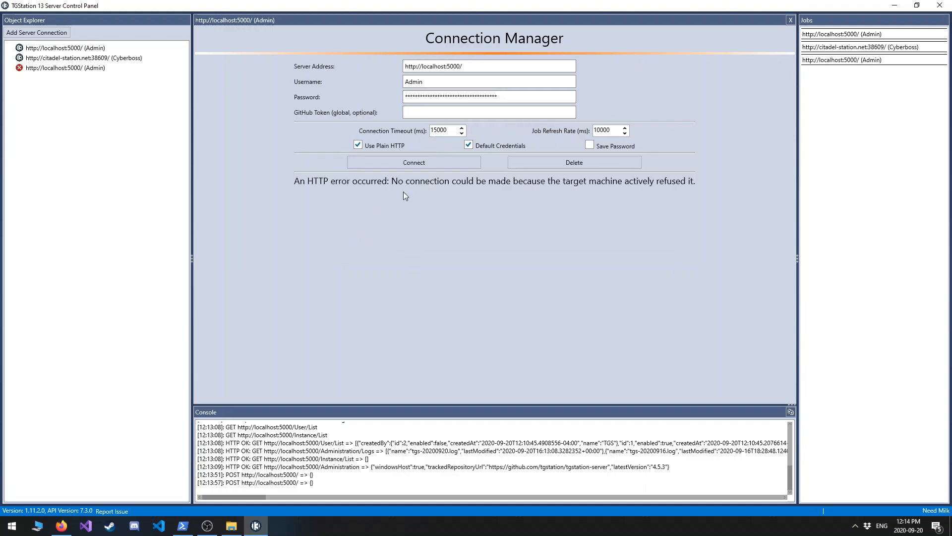
pyautogui.click(80, 68)
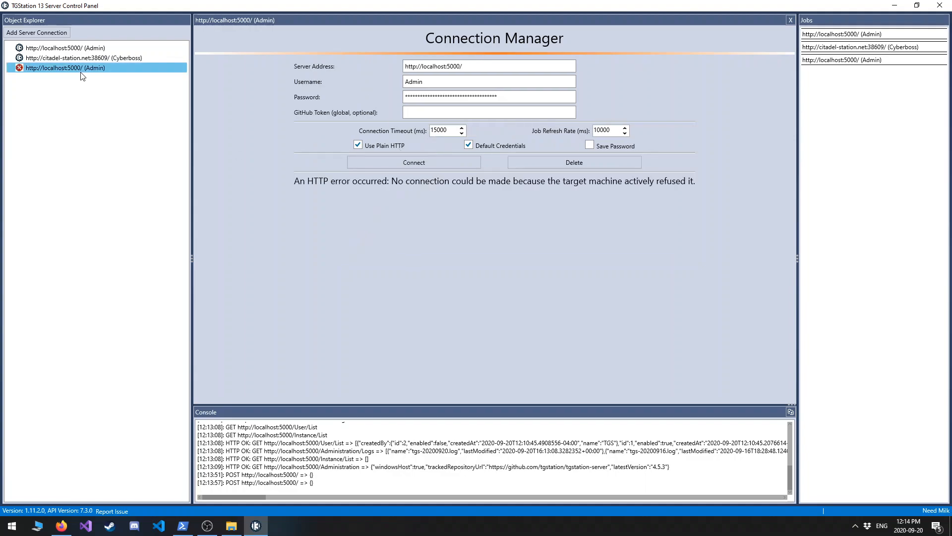
pyautogui.click(208, 526)
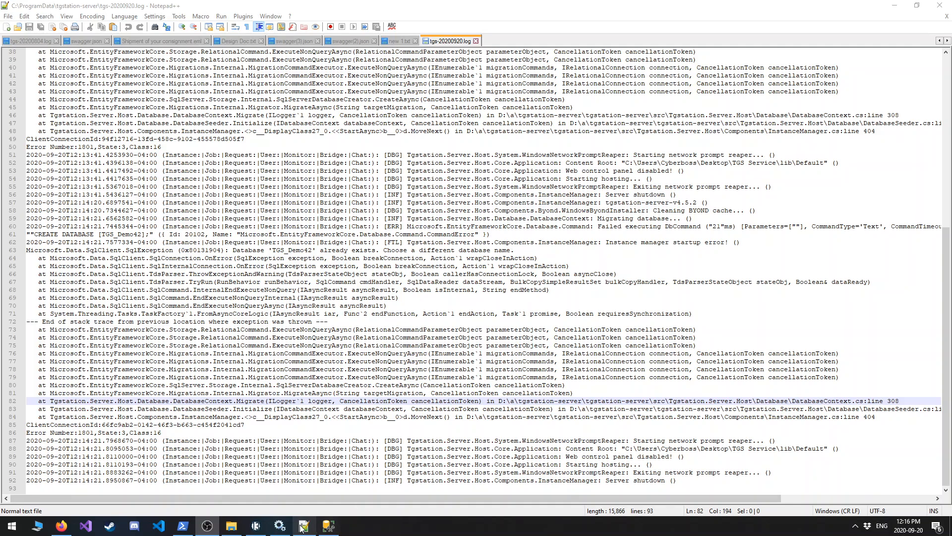
# Switch to SQL Server Management Studio, collapse the databases and expand the server-level Security logins.
pyautogui.click(328, 526)
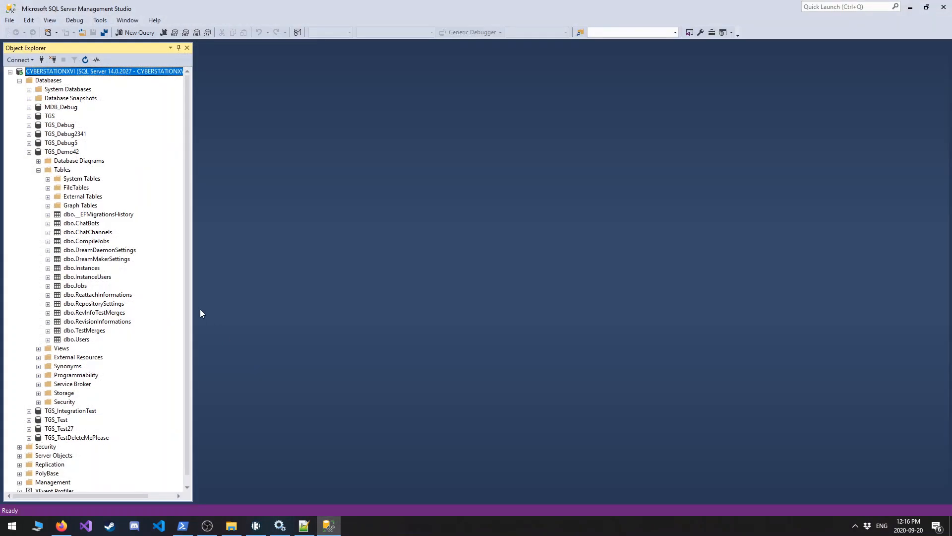
pyautogui.rightClick(47, 153)
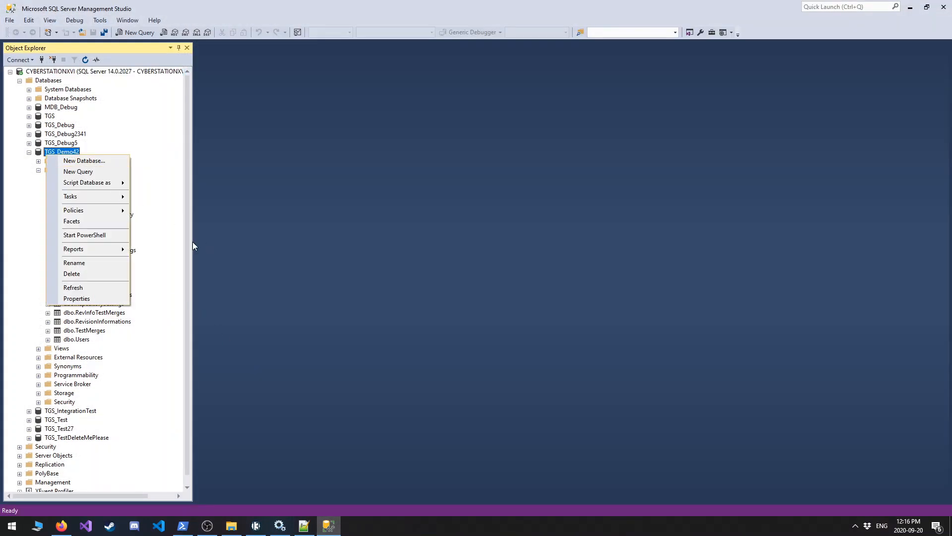
pyautogui.click(10, 293)
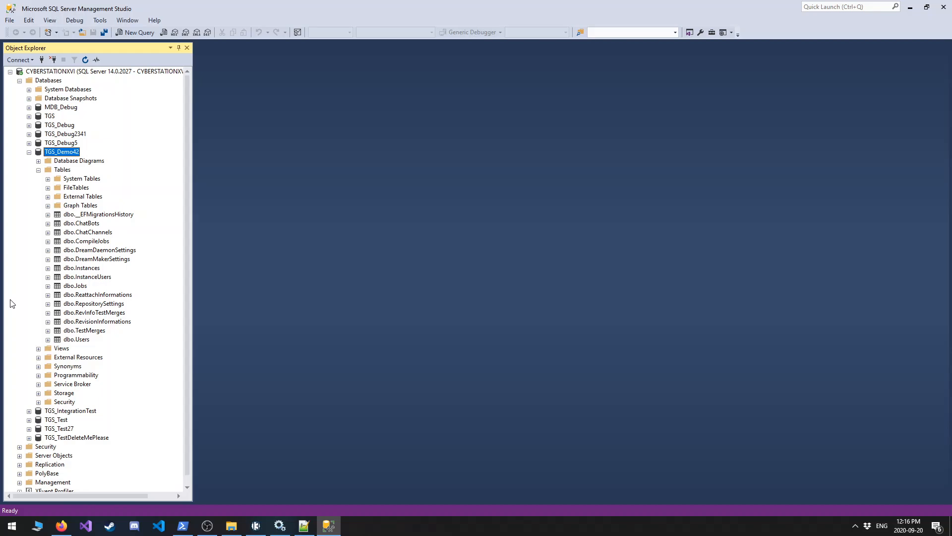
pyautogui.click(38, 402)
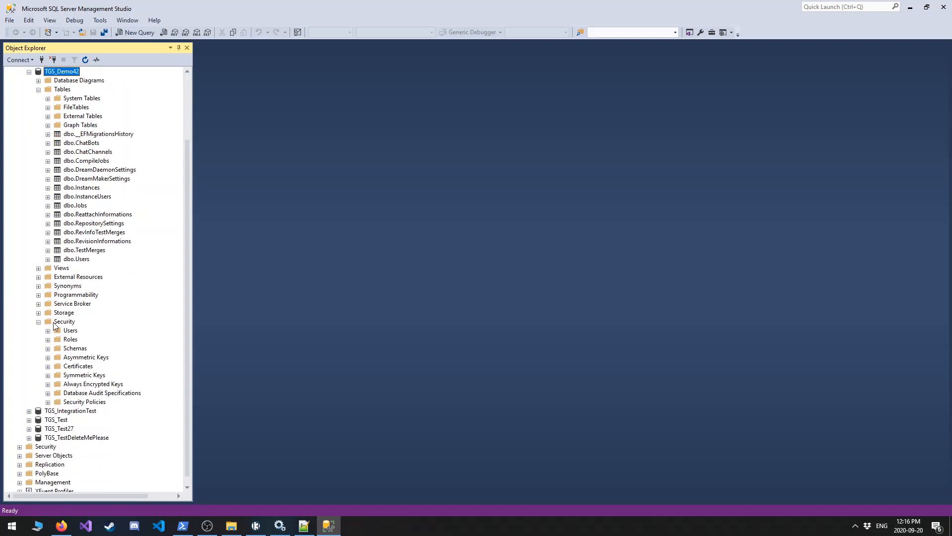
pyautogui.scroll(3, 58, 327)
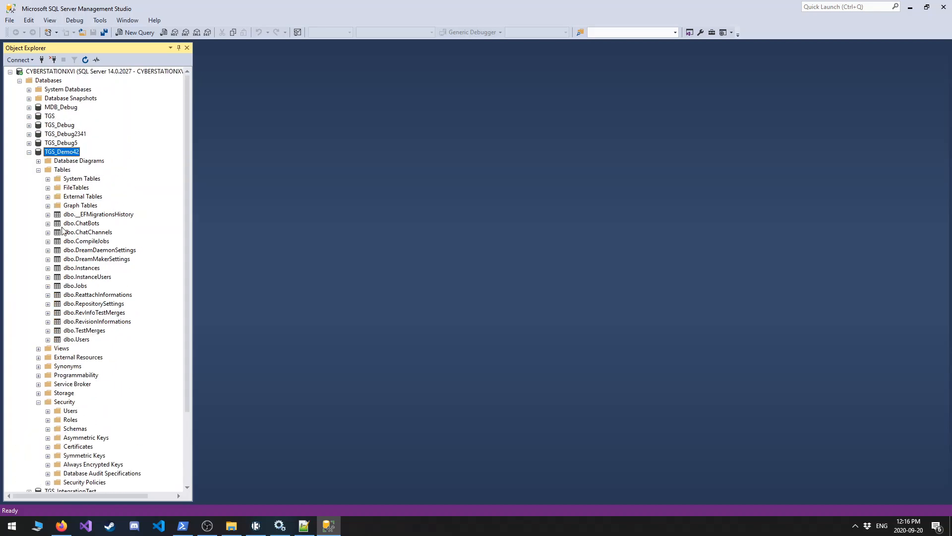
pyautogui.click(20, 81)
pyautogui.click(20, 90)
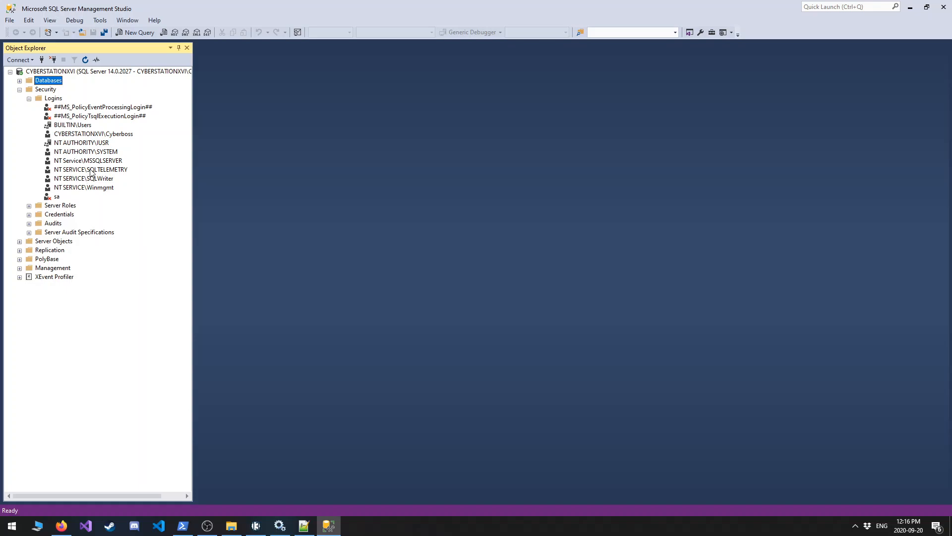
# Map the NT AUTHORITY\SYSTEM login to the TGS_Demo42 database and grant it the db_owner role.
pyautogui.rightClick(93, 152)
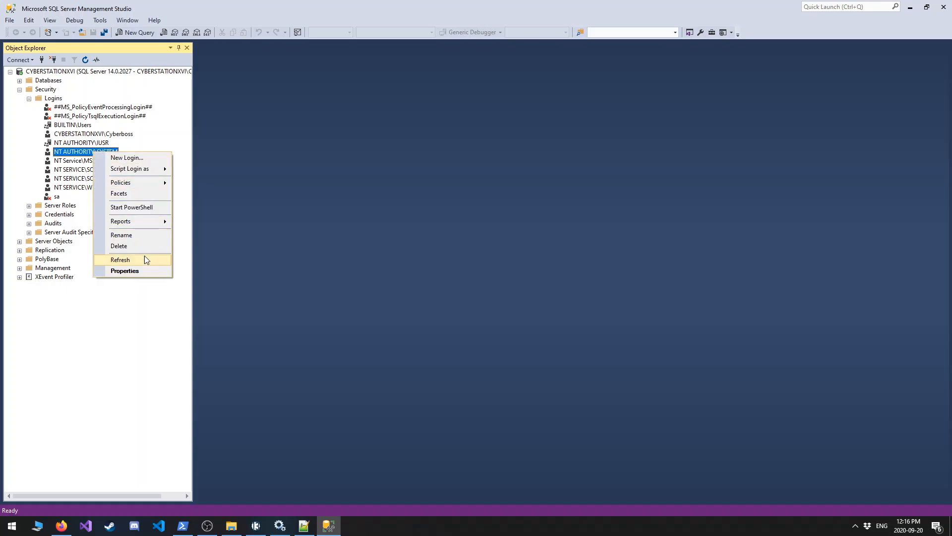
pyautogui.click(142, 270)
pyautogui.click(331, 139)
pyautogui.click(330, 145)
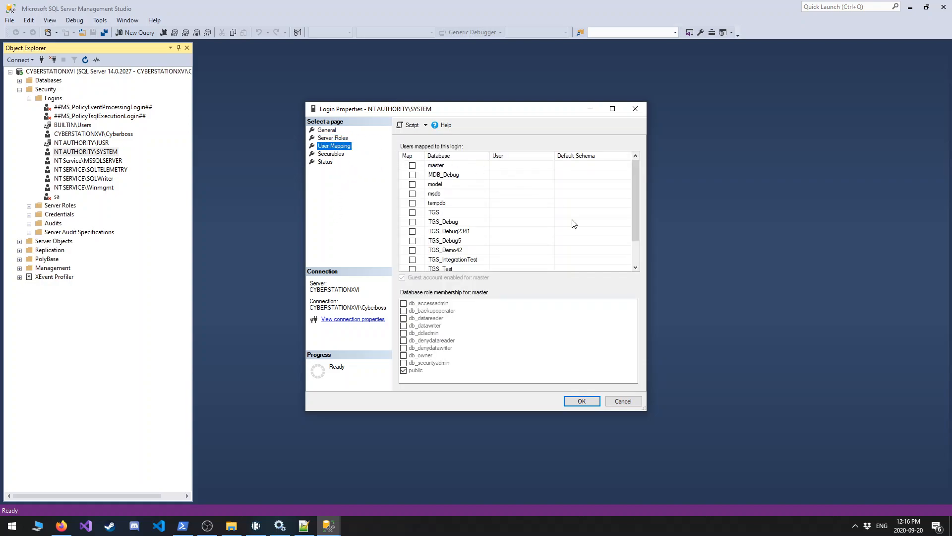
pyautogui.scroll(-1, 570, 223)
pyautogui.click(411, 221)
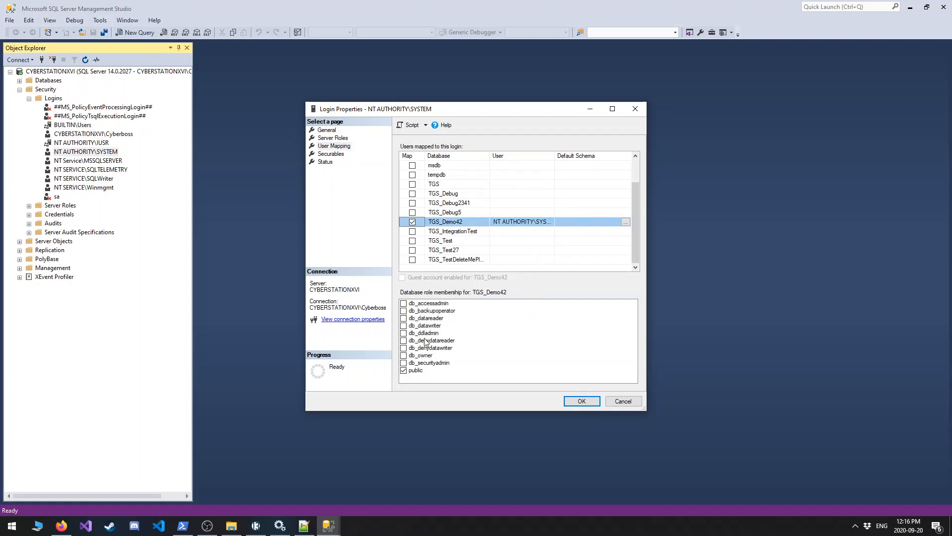
pyautogui.click(403, 355)
pyautogui.click(583, 398)
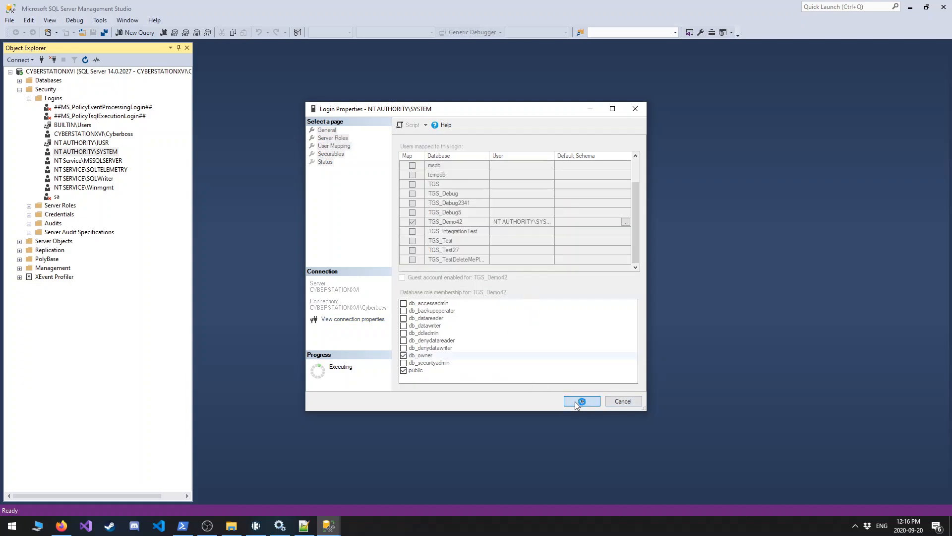
# Start the /tg/station server 4 service again from the Services manager and close SQL Server Management Studio.
pyautogui.click(280, 525)
pyautogui.click(204, 273)
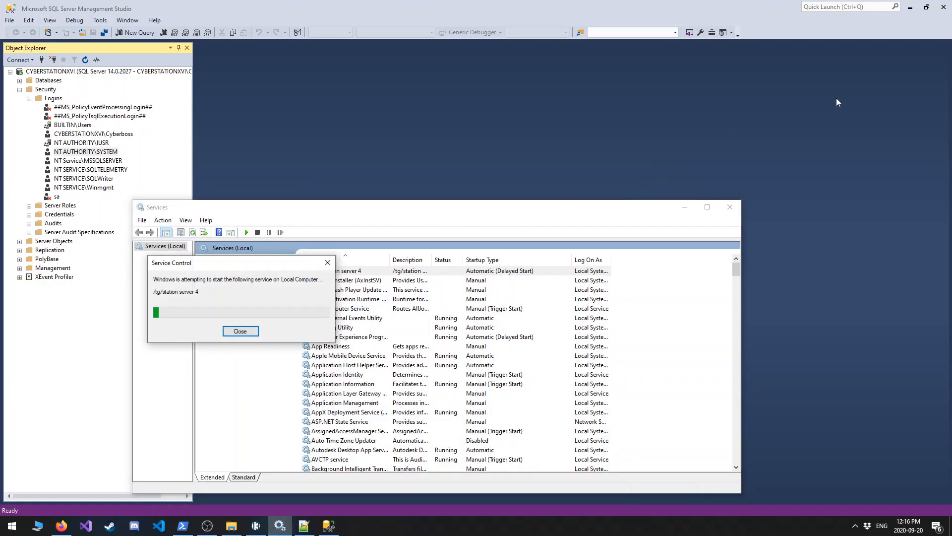
pyautogui.click(950, 3)
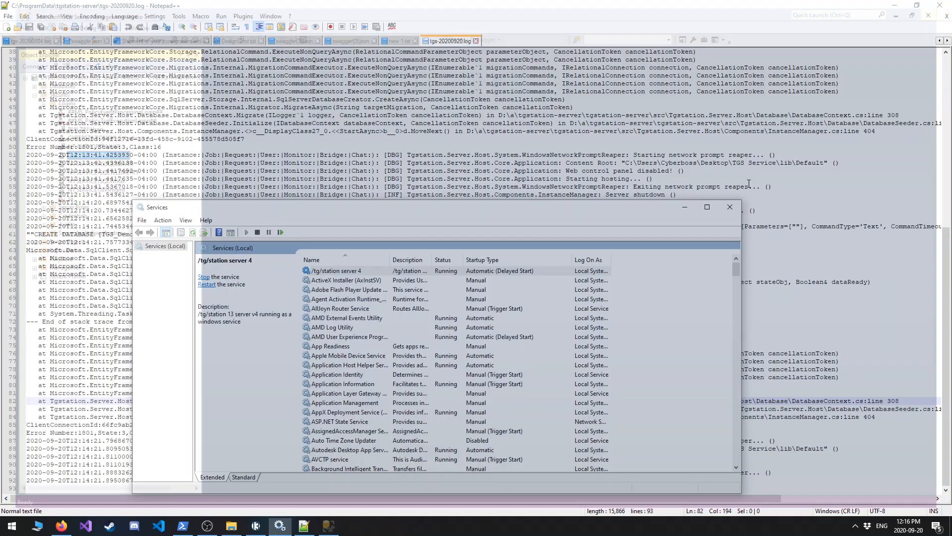
pyautogui.click(731, 208)
pyautogui.click(256, 525)
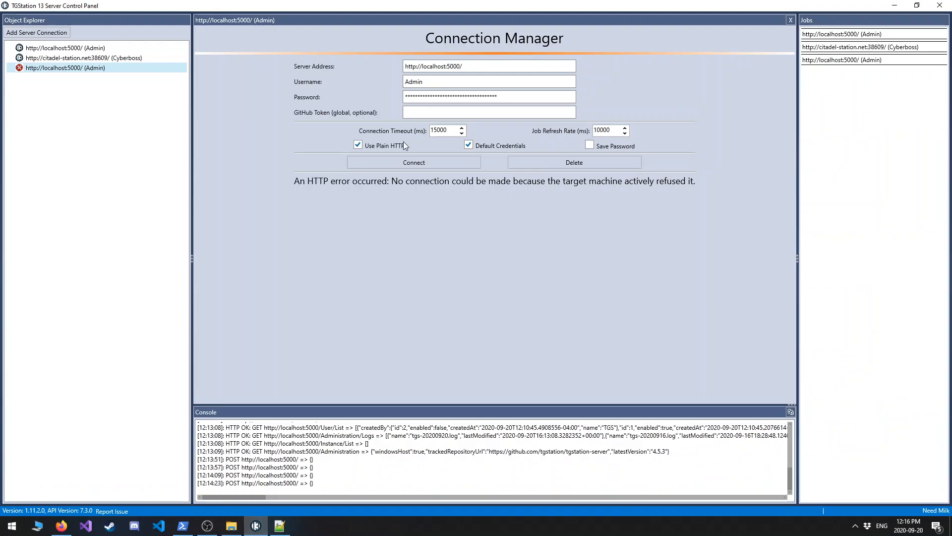
pyautogui.click(419, 162)
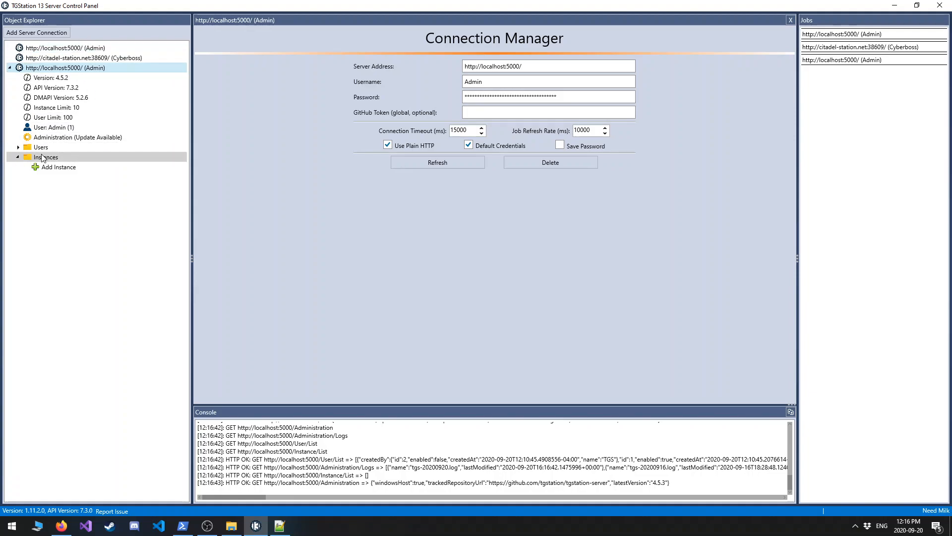
# Expand the server's users, open the form for adding a user, and review the Admin account's administration and instance manager rights.
pyautogui.click(18, 146)
pyautogui.click(90, 158)
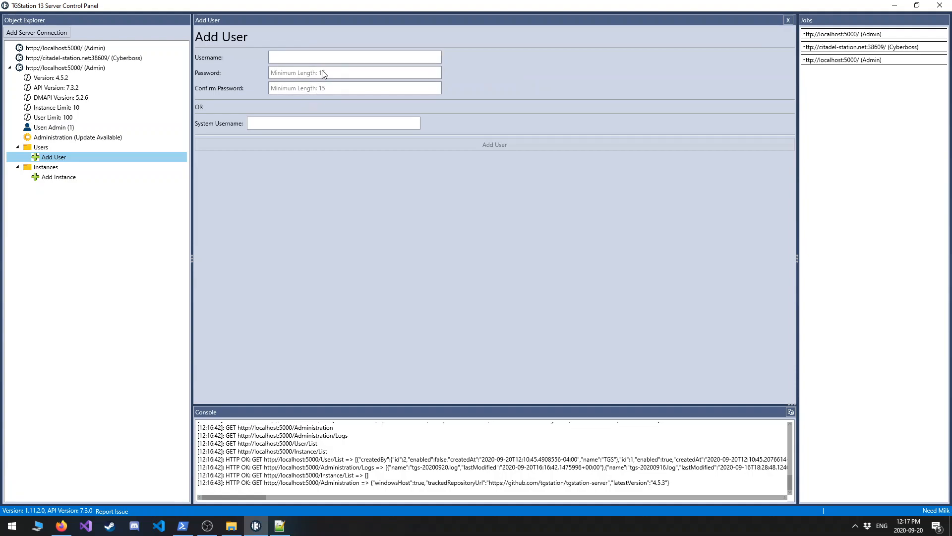
pyautogui.click(302, 124)
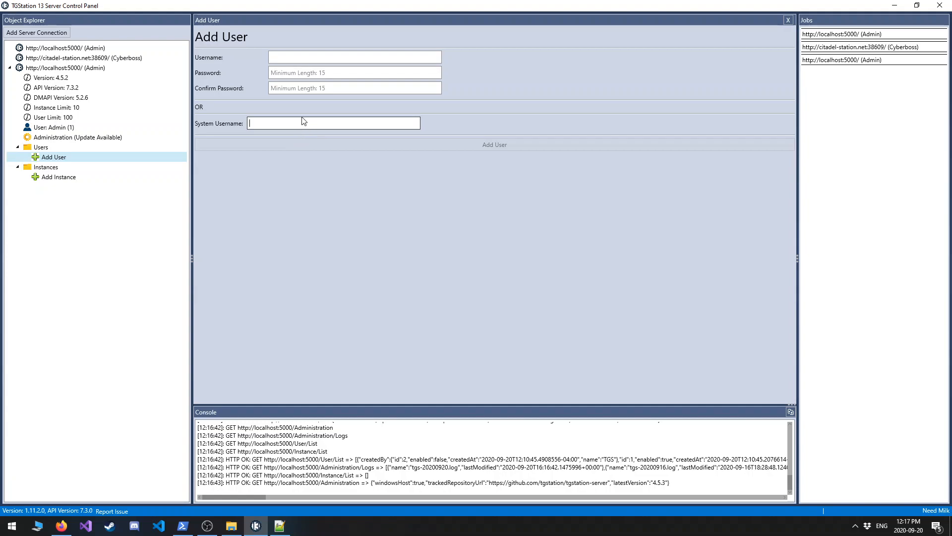
pyautogui.click(82, 127)
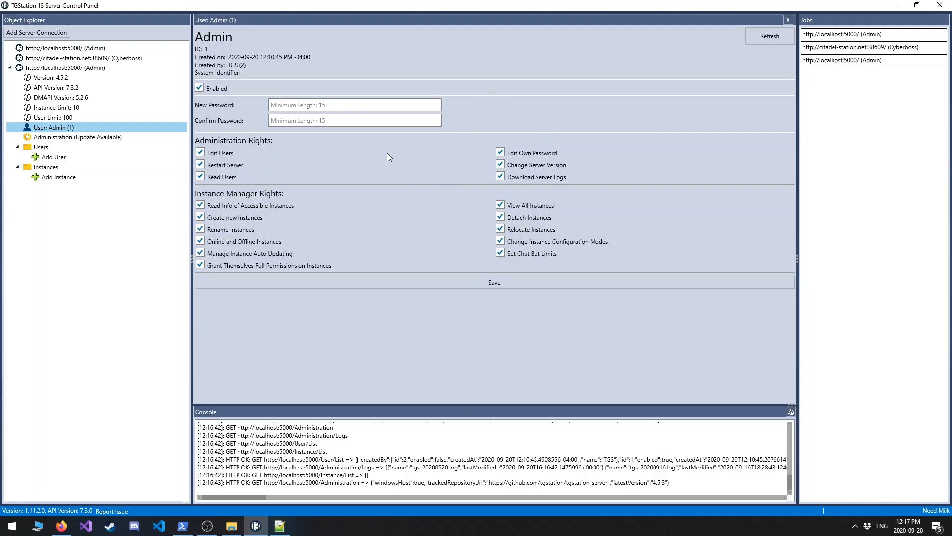
# Add an instance named Demo with the host path S:/tgs4_demo_instance.
pyautogui.click(60, 178)
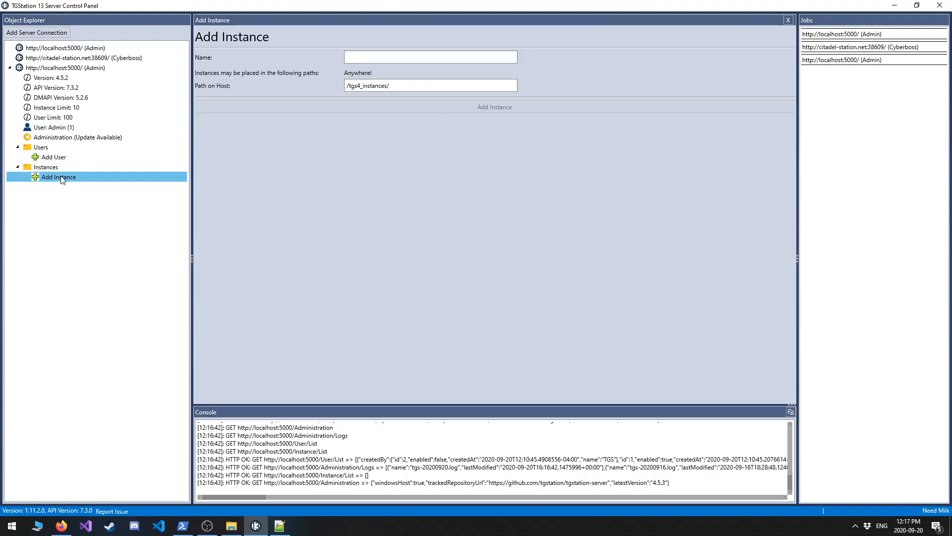
pyautogui.click(362, 86)
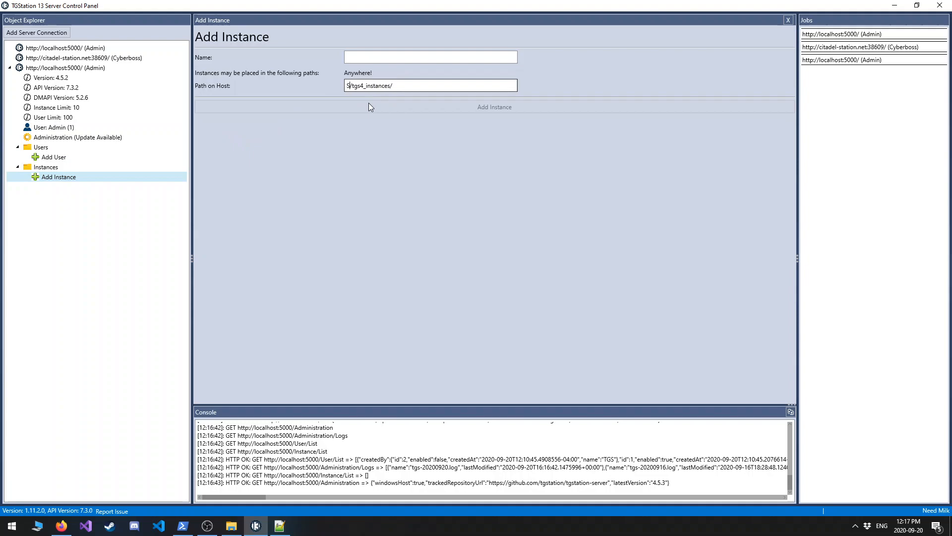
pyautogui.hotkey('shift', 'End')
pyautogui.write('tgs4_demo_instance')
pyautogui.click(382, 59)
pyautogui.write('Dem')
pyautogui.click(387, 108)
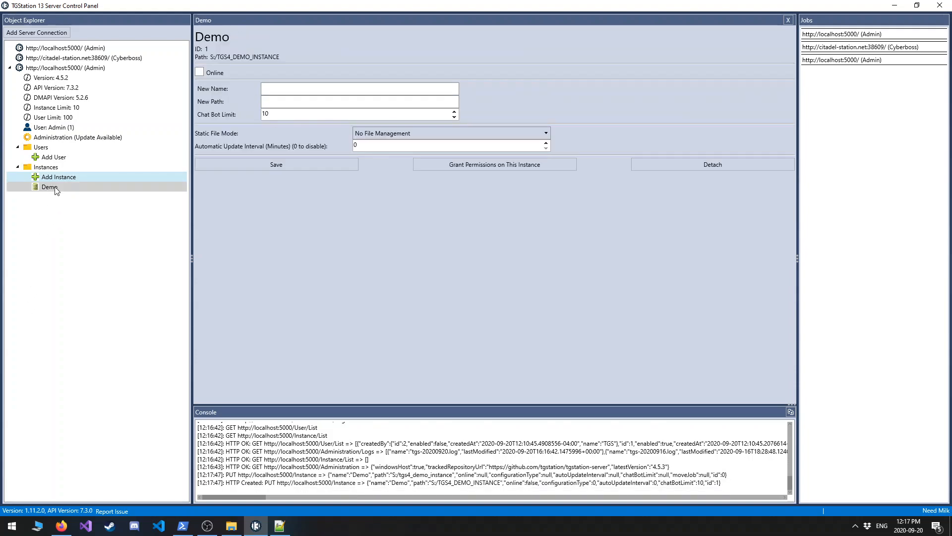
# Bring the Demo instance online and save its settings.
pyautogui.click(53, 188)
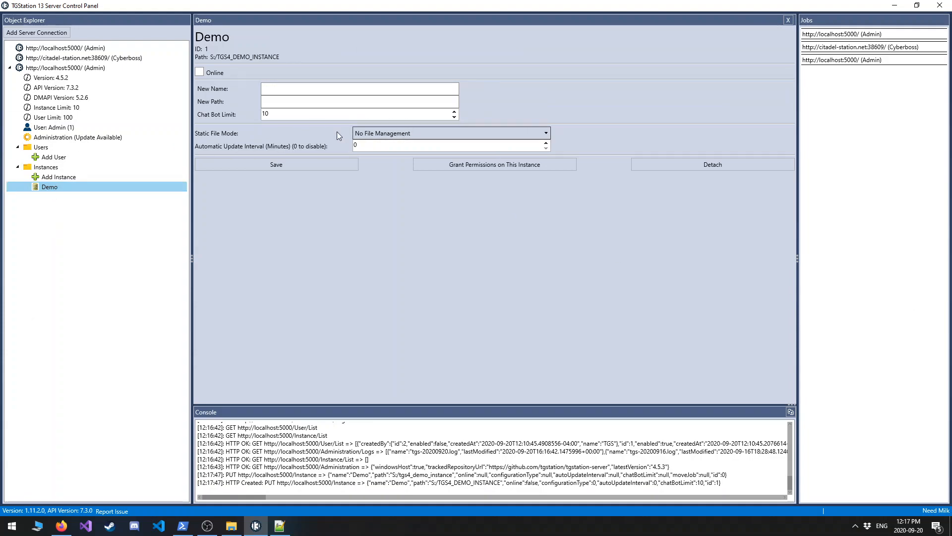
pyautogui.click(200, 72)
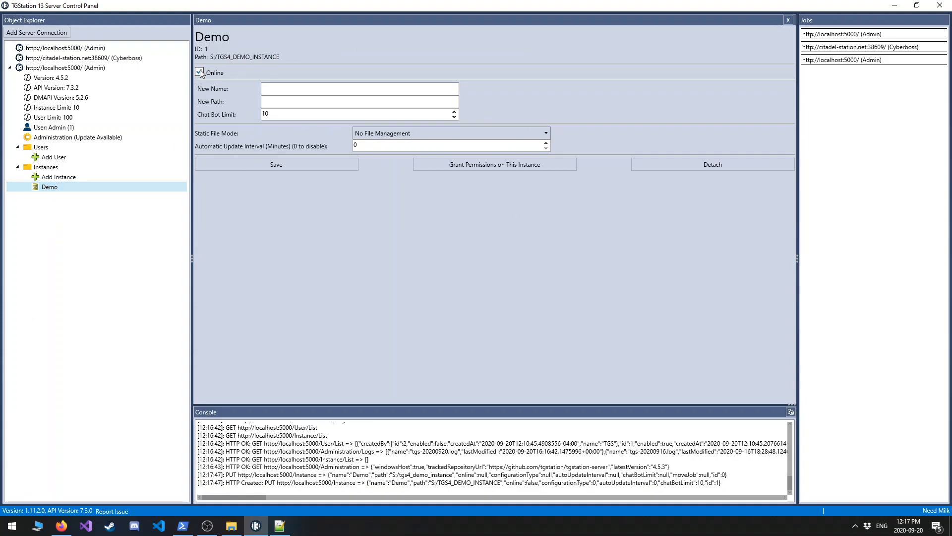
pyautogui.click(270, 168)
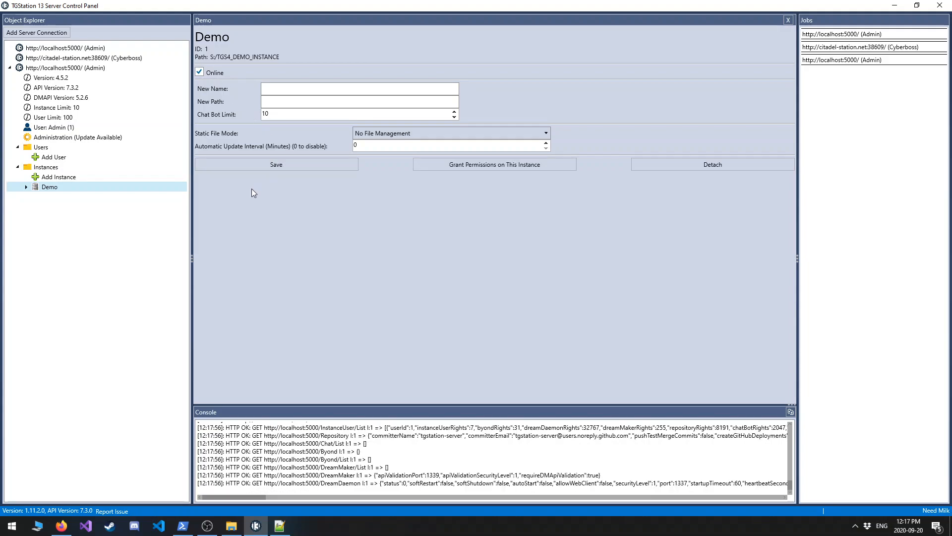
# Set the Demo instance's static file mode to "Authorized users can read and write any file" and save it.
pyautogui.click(418, 137)
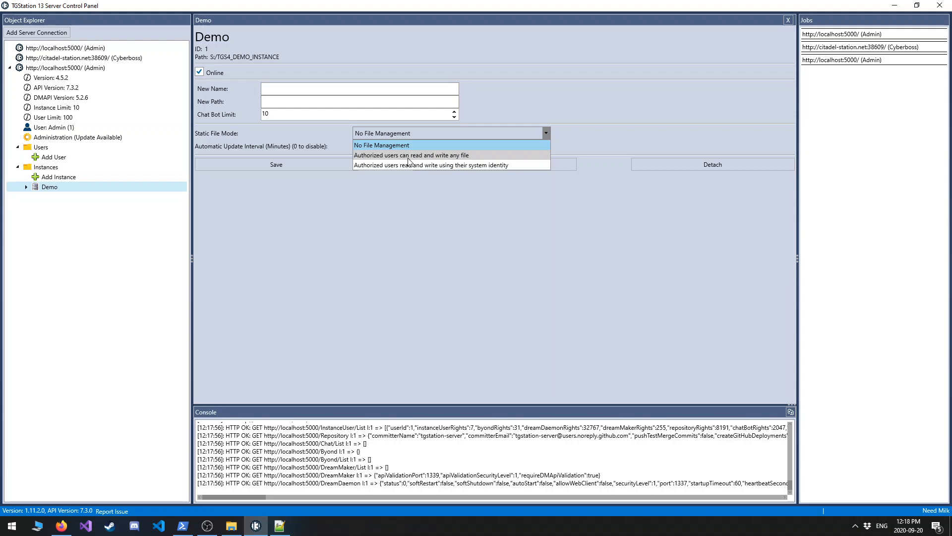
pyautogui.click(410, 156)
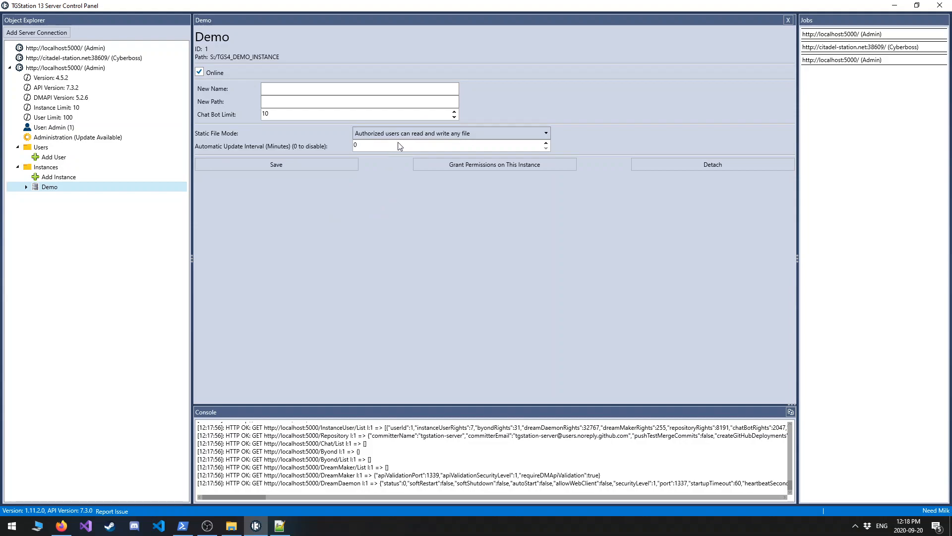
pyautogui.click(345, 161)
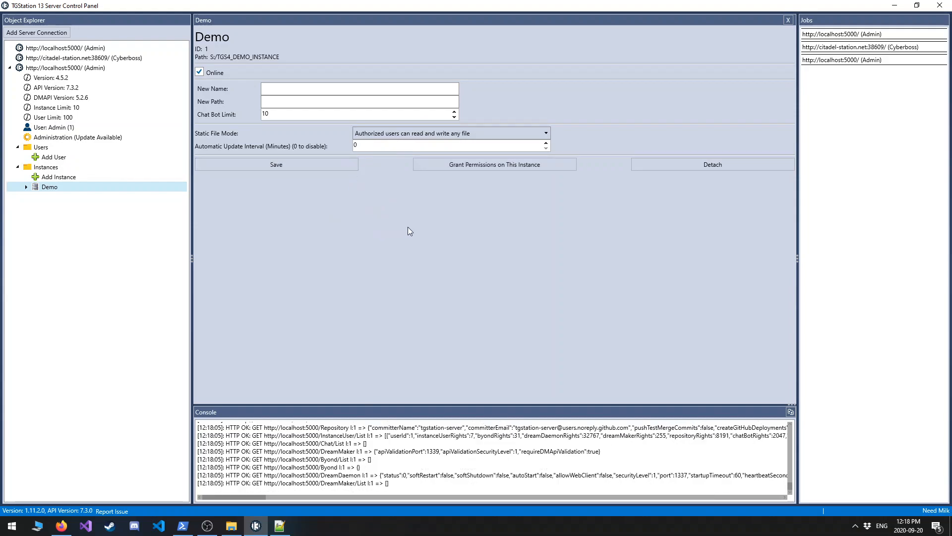
# Expand the Demo instance and review the current user's rights on it, down to the static file rights.
pyautogui.click(28, 188)
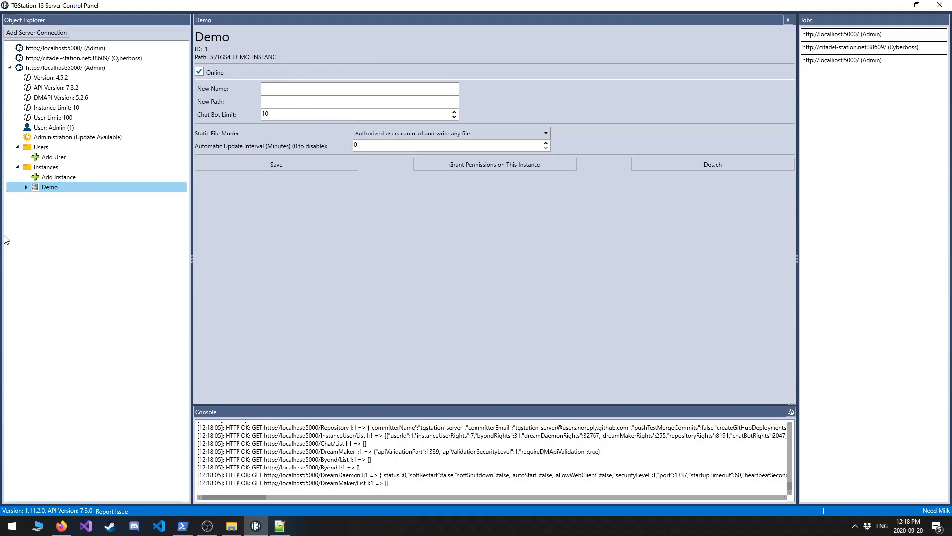
pyautogui.click(26, 187)
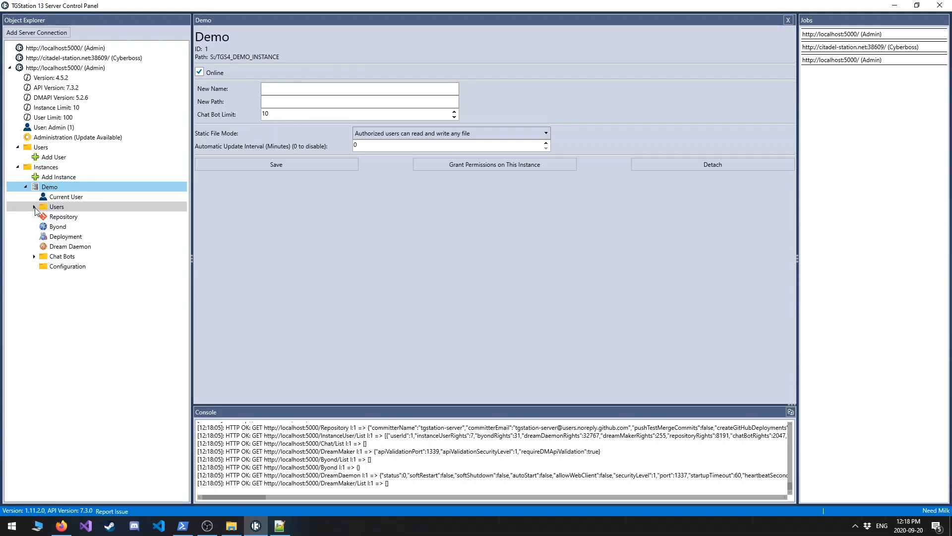
pyautogui.click(61, 198)
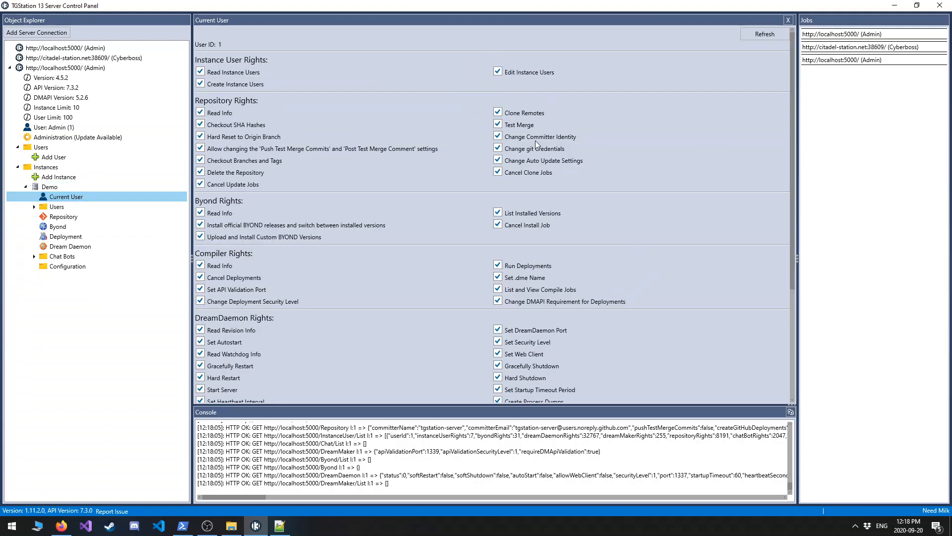
pyautogui.scroll(-5, 521, 163)
pyautogui.scroll(-2, 506, 224)
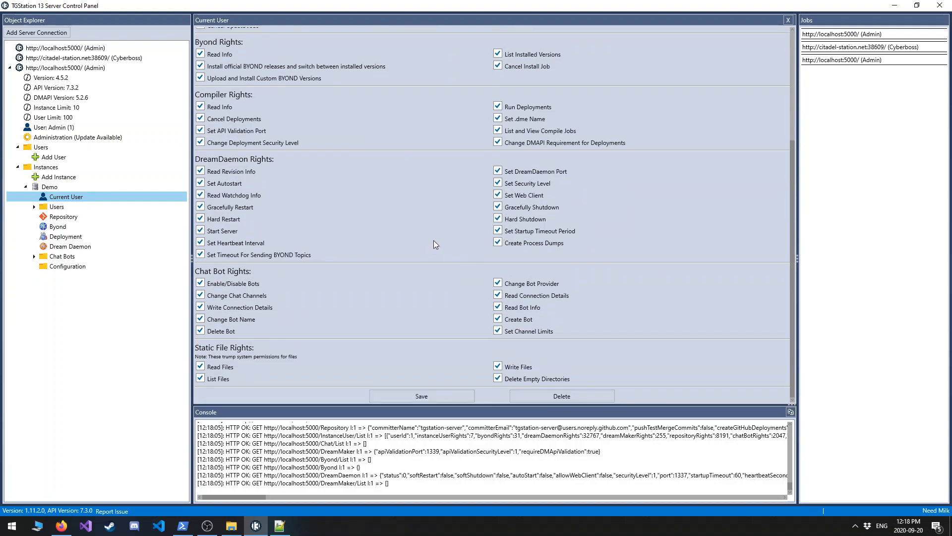
pyautogui.click(62, 217)
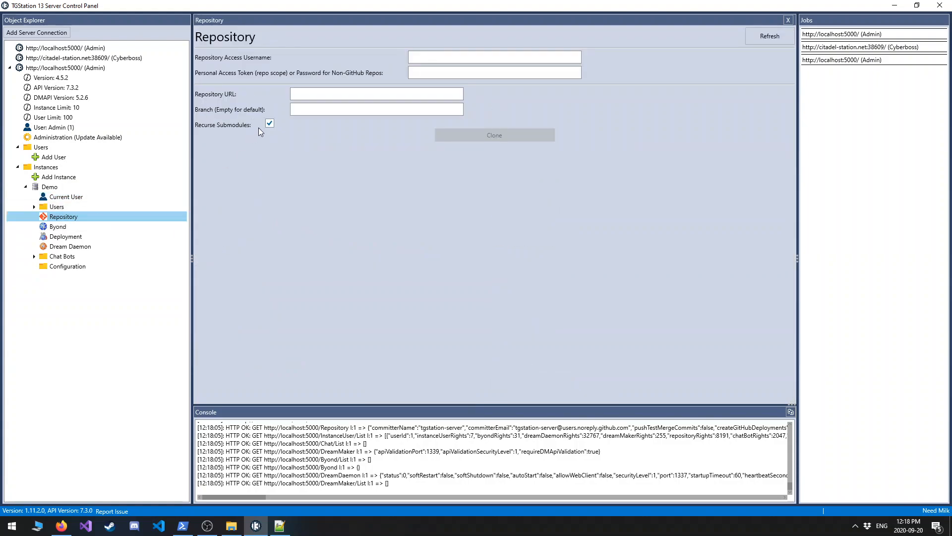
pyautogui.click(436, 93)
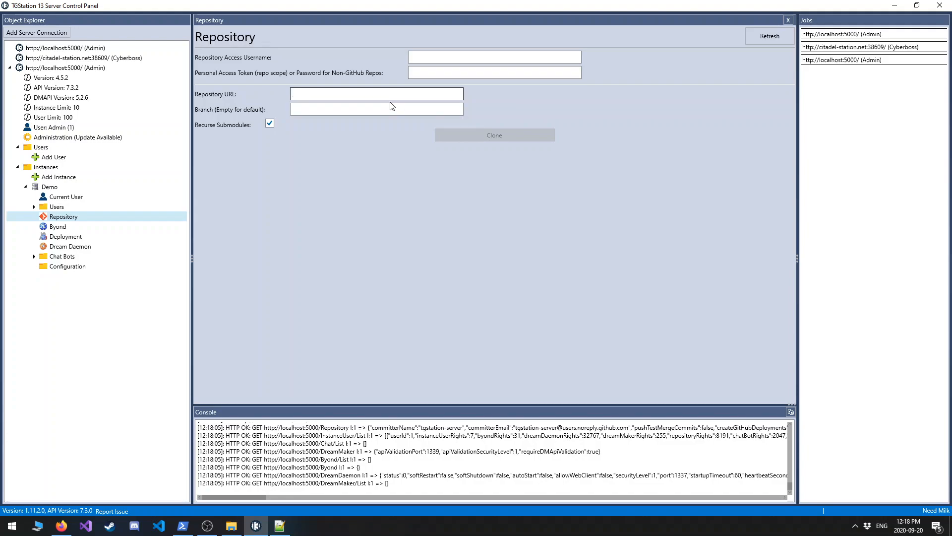
pyautogui.click(431, 74)
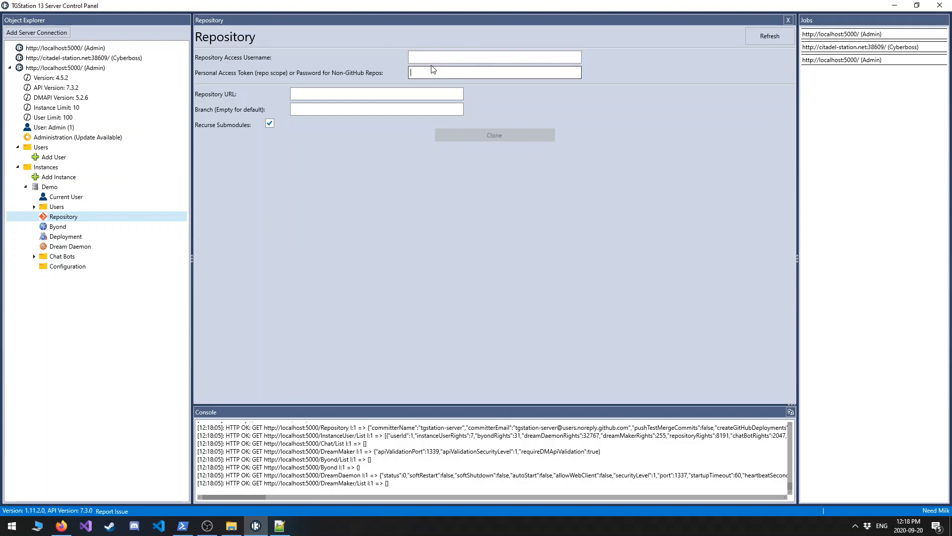
pyautogui.click(432, 60)
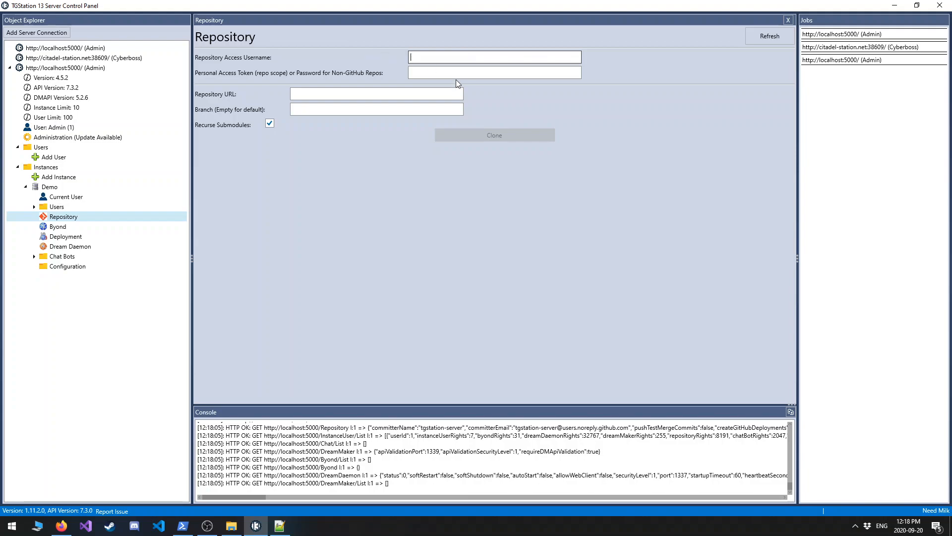
pyautogui.click(437, 97)
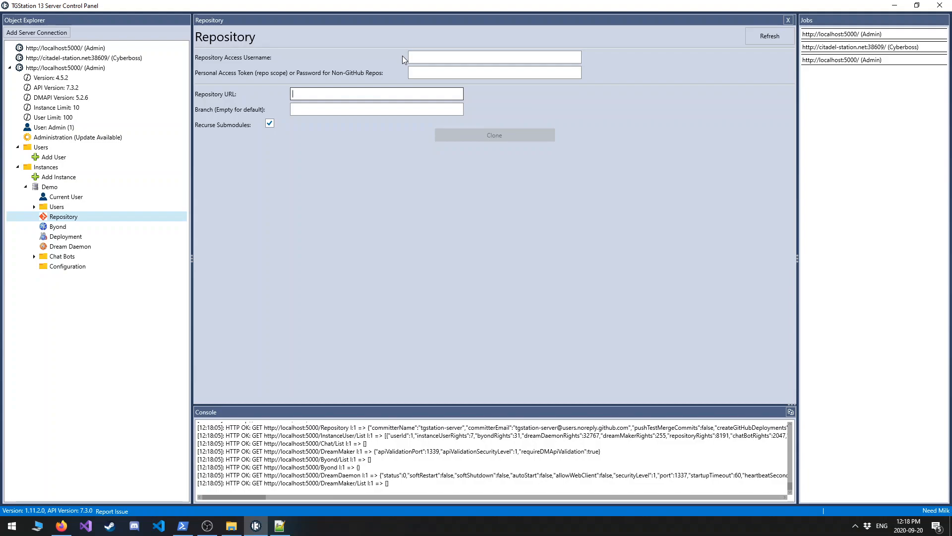
pyautogui.write('https')
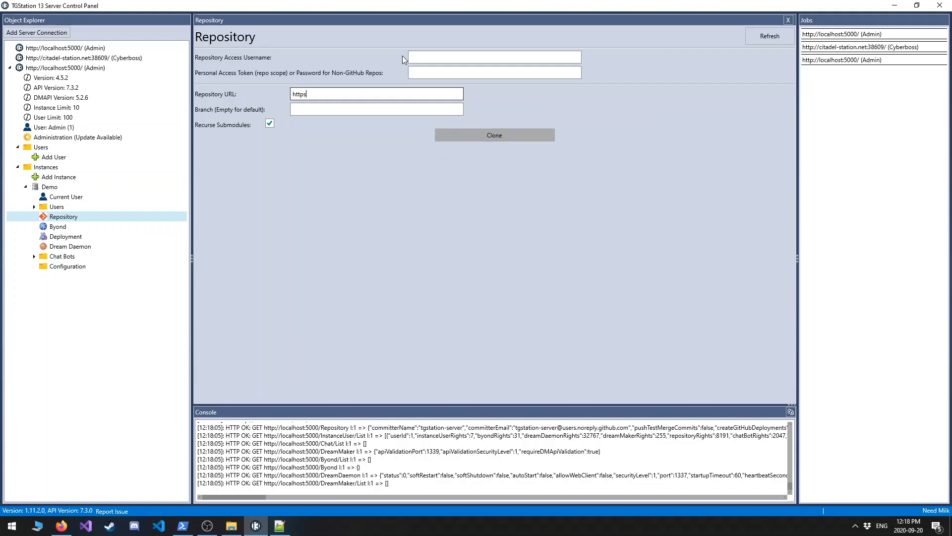
pyautogui.write('://github.com/tgstation/tgstation')
pyautogui.click(320, 111)
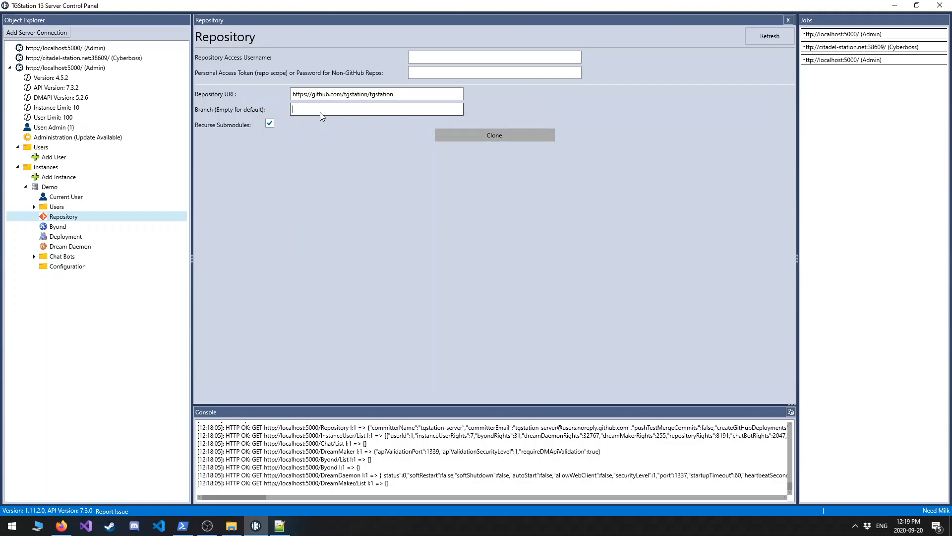
pyautogui.click(495, 138)
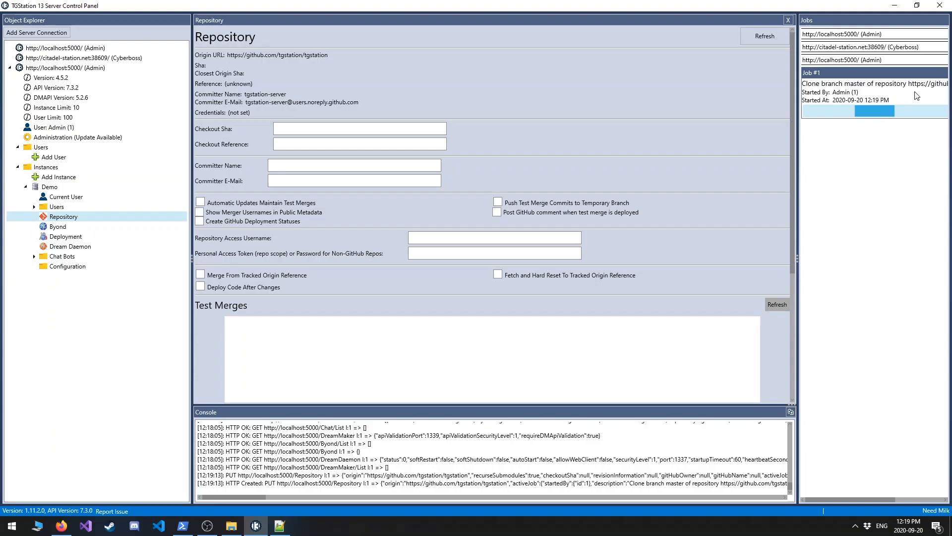
# Install BYOND version 513.1532 for the Demo instance.
pyautogui.click(54, 228)
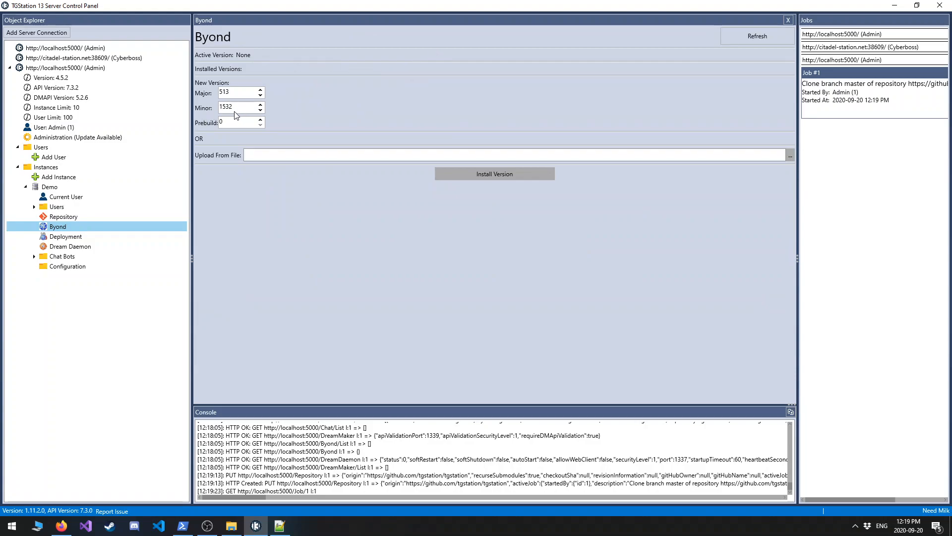
pyautogui.click(496, 171)
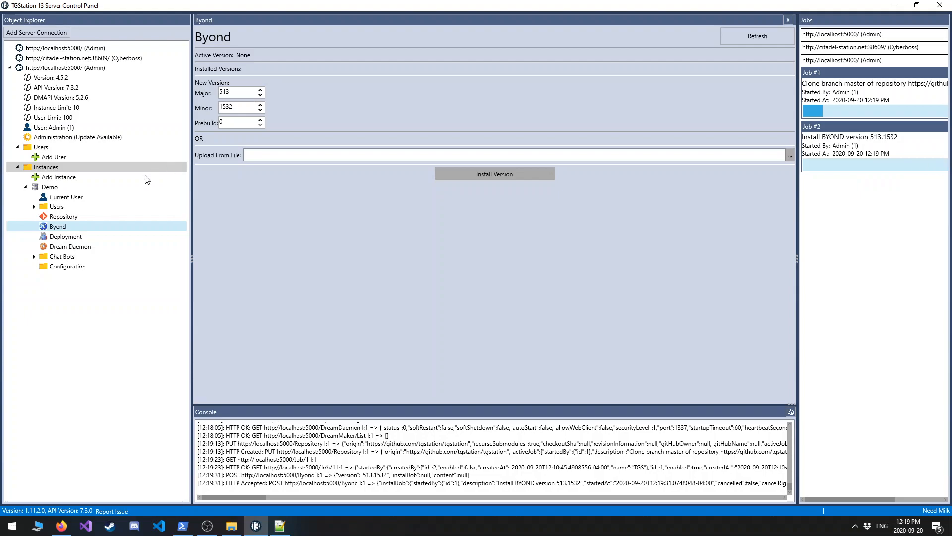
# Set the deployment's API validation security level to Trusted, save it, and check the description of the DMAPI requirement option.
pyautogui.click(73, 237)
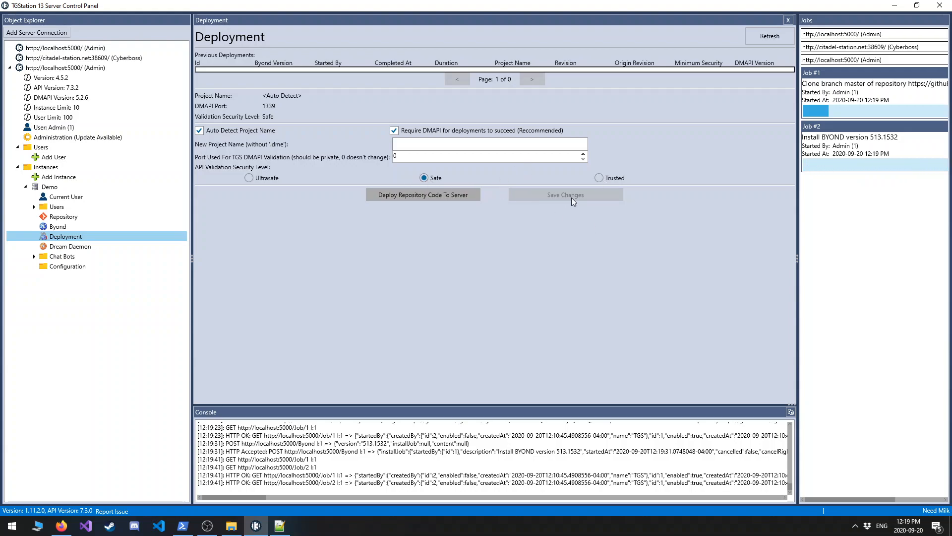
pyautogui.click(598, 178)
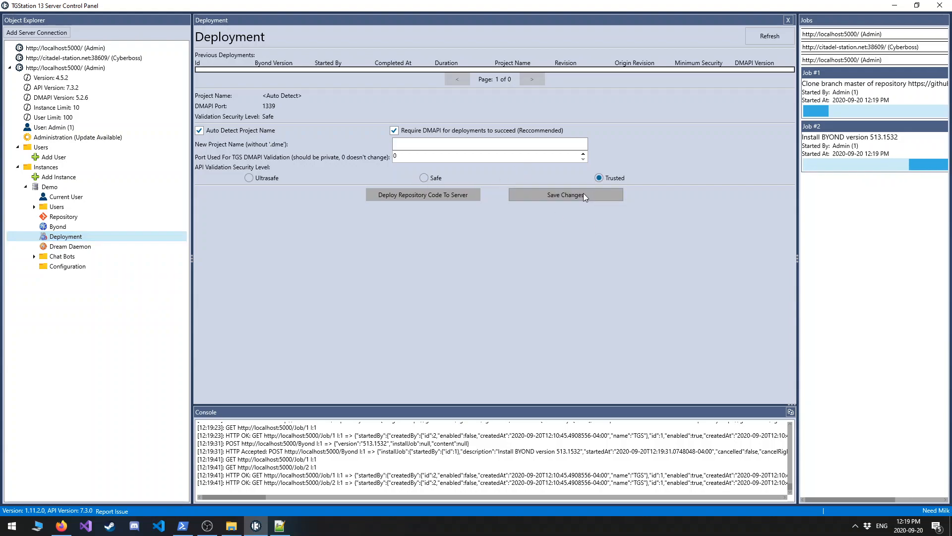
pyautogui.click(583, 194)
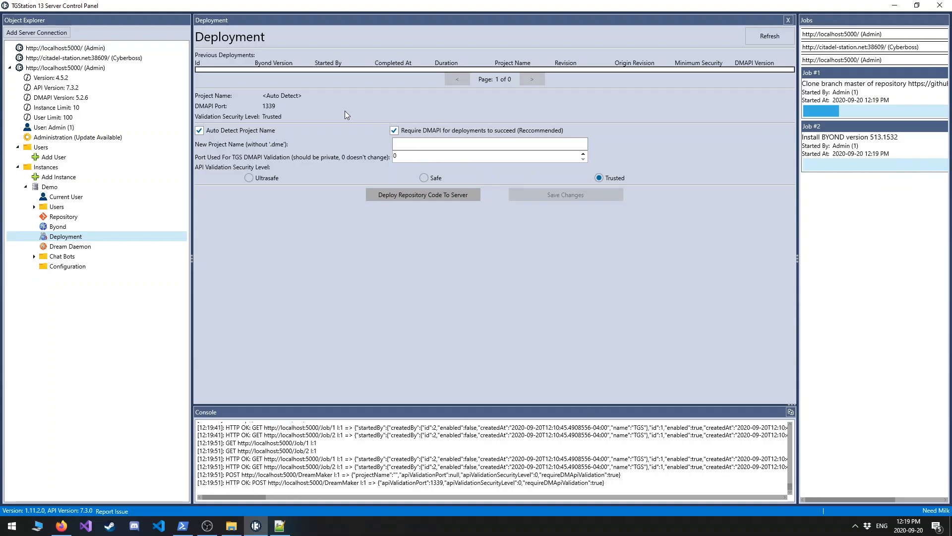
pyautogui.moveTo(394, 134)
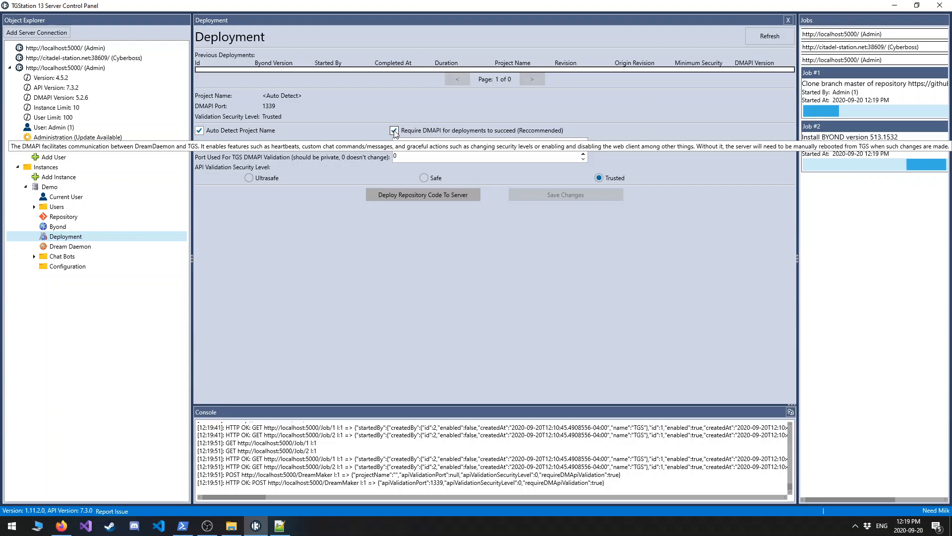
# Set Dream Daemon to start the server automatically with the instance and apply the change.
pyautogui.click(70, 246)
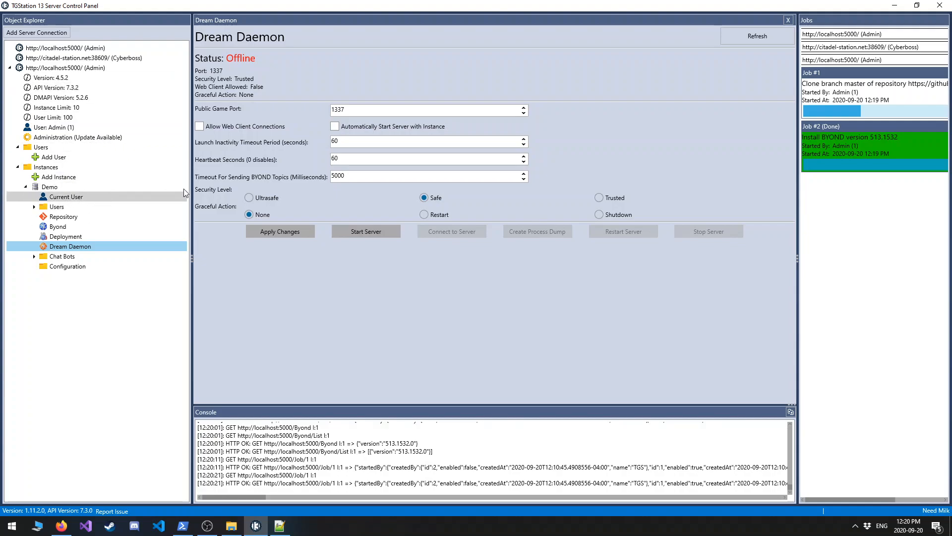
pyautogui.click(335, 127)
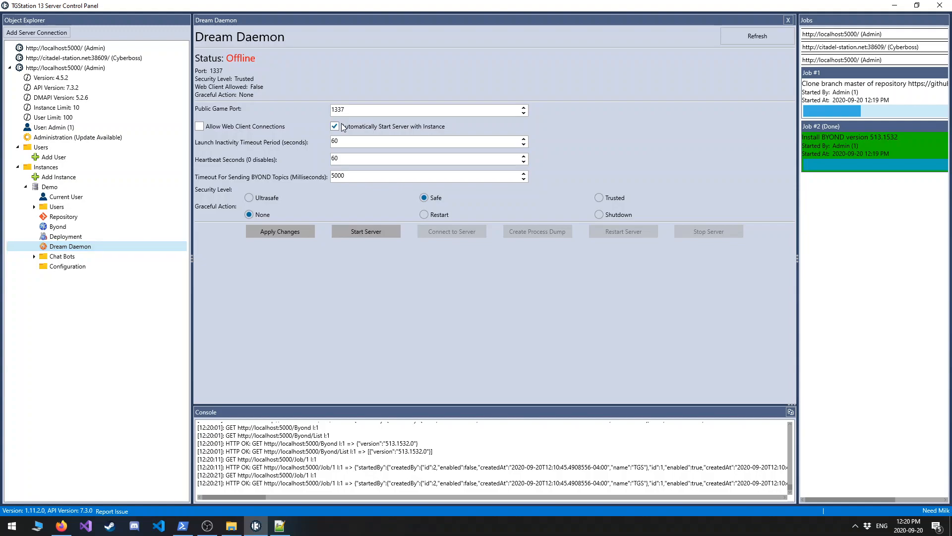
pyautogui.click(291, 228)
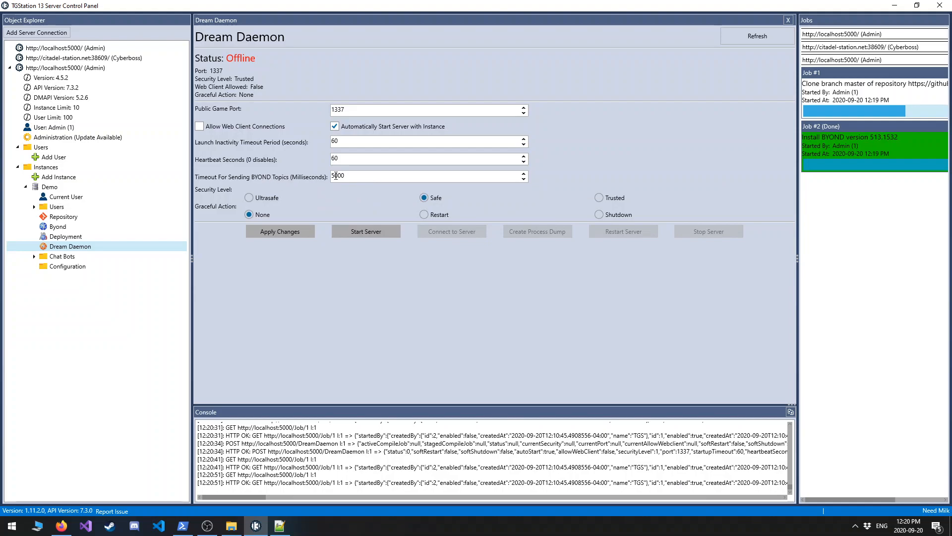
# Open appsettings.Production.json from the TGS Service folder on the Desktop in Notepad++.
pyautogui.moveTo(382, 183)
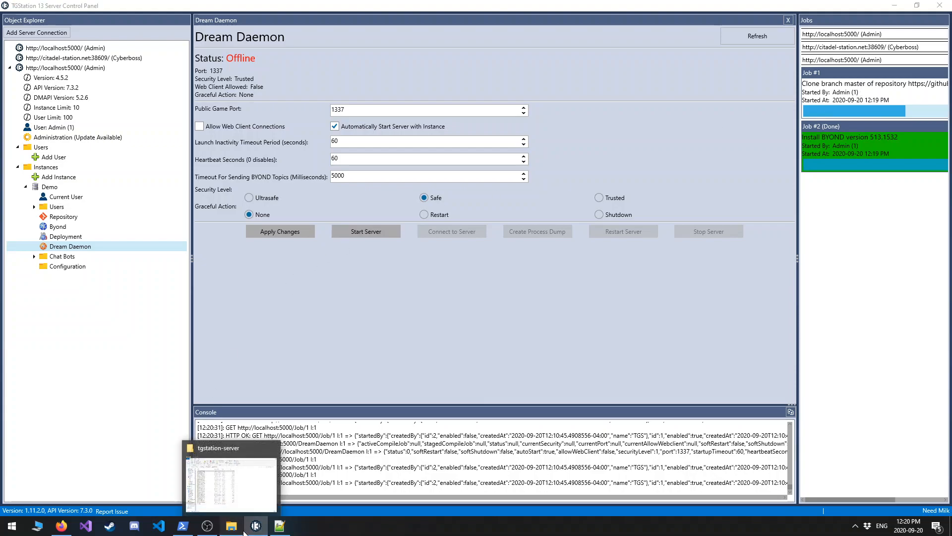
pyautogui.click(244, 533)
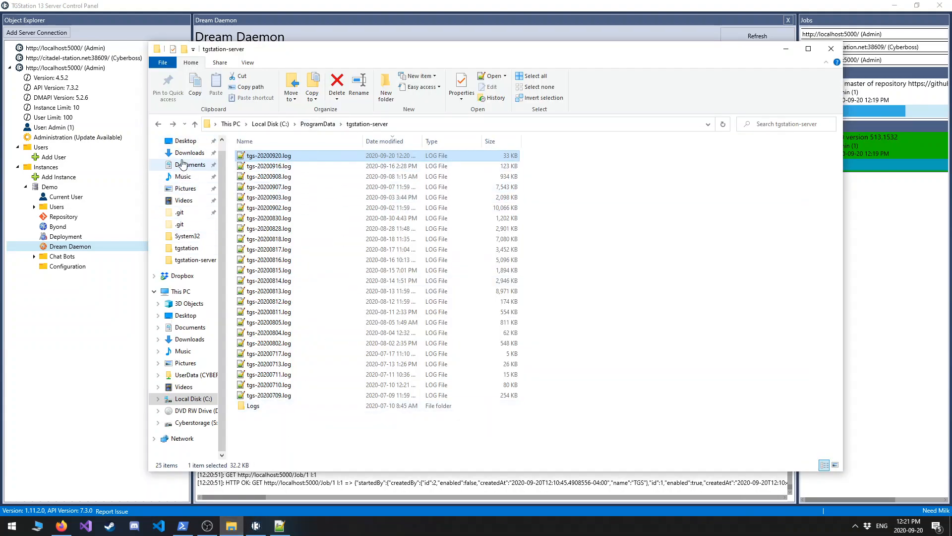
pyautogui.click(185, 141)
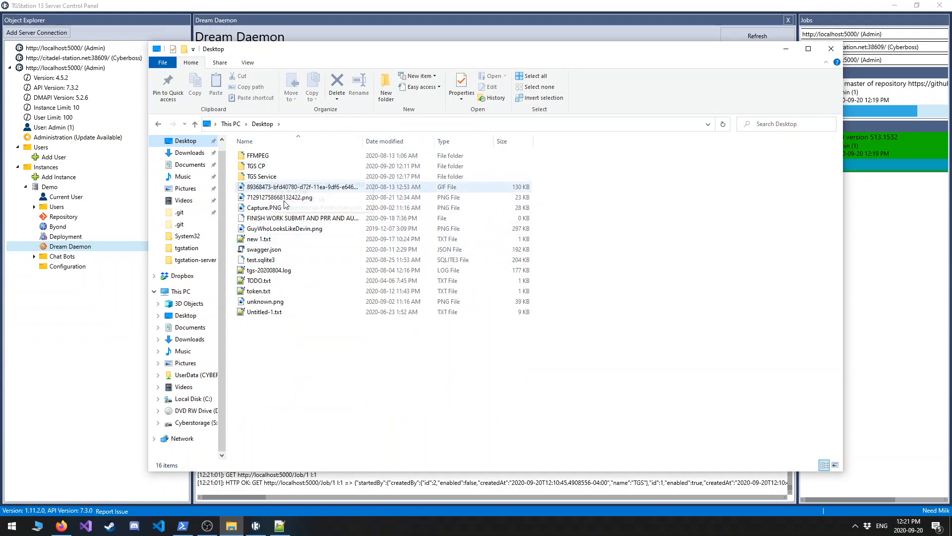
pyautogui.doubleClick(277, 176)
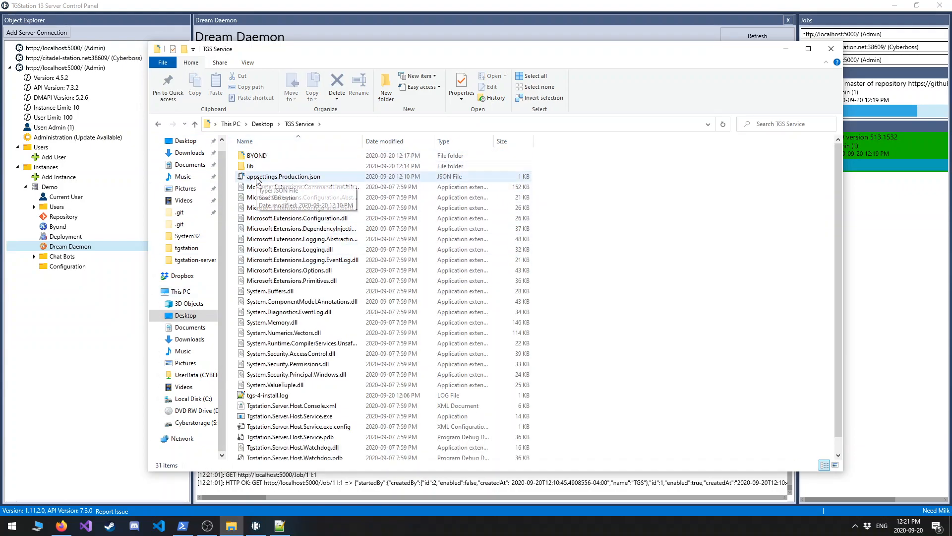
pyautogui.rightClick(306, 177)
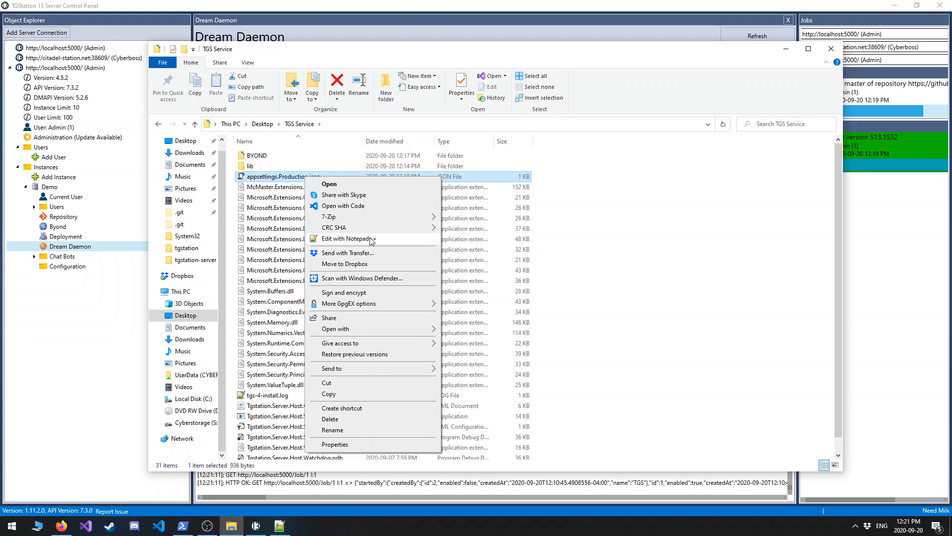
pyautogui.click(372, 238)
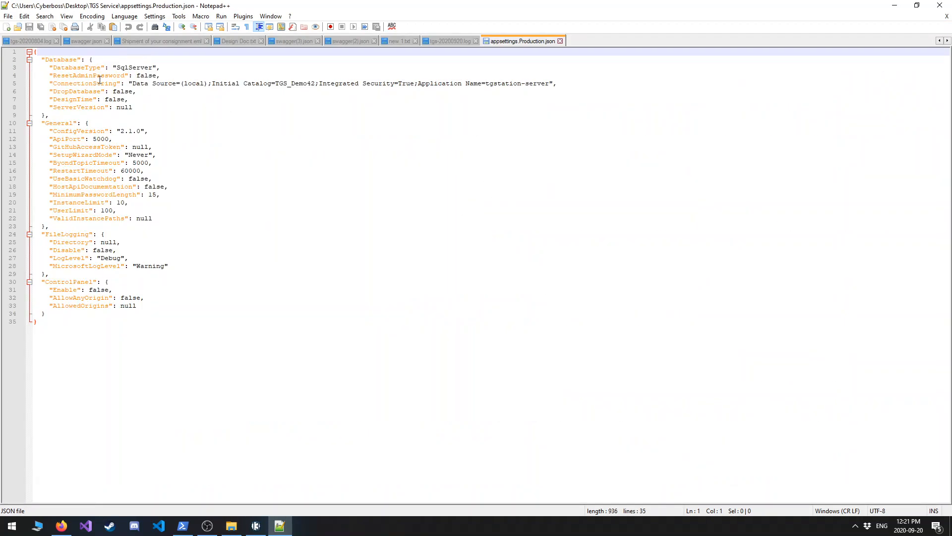
# Examine the Database section and the General settings from ConfigVersion through RestartTimeout in the configuration file.
pyautogui.moveTo(112, 53); pyautogui.dragTo(149, 106)
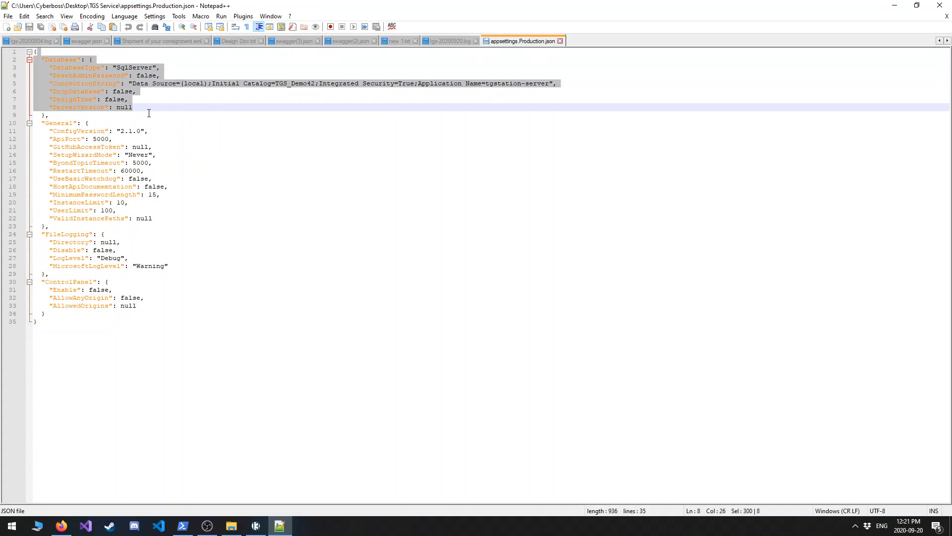
pyautogui.click(148, 114)
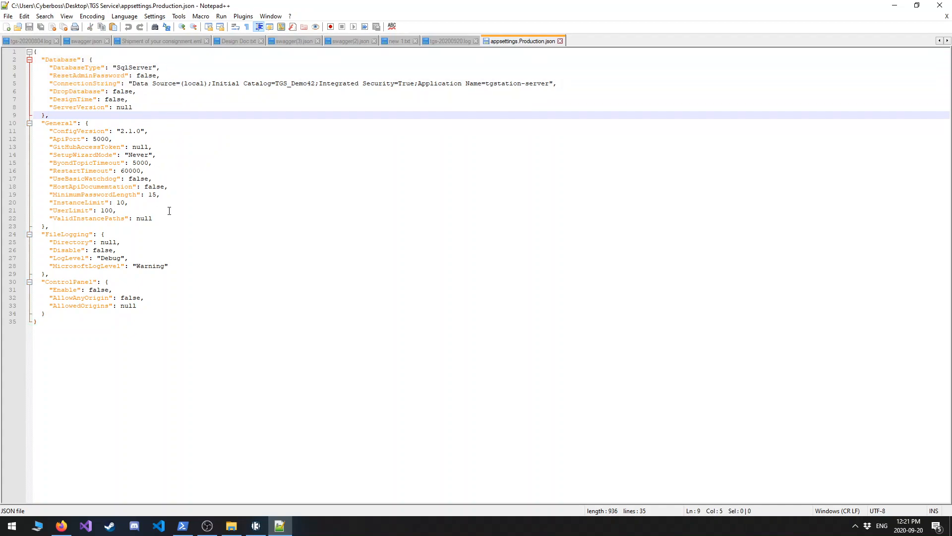
pyautogui.doubleClick(123, 107)
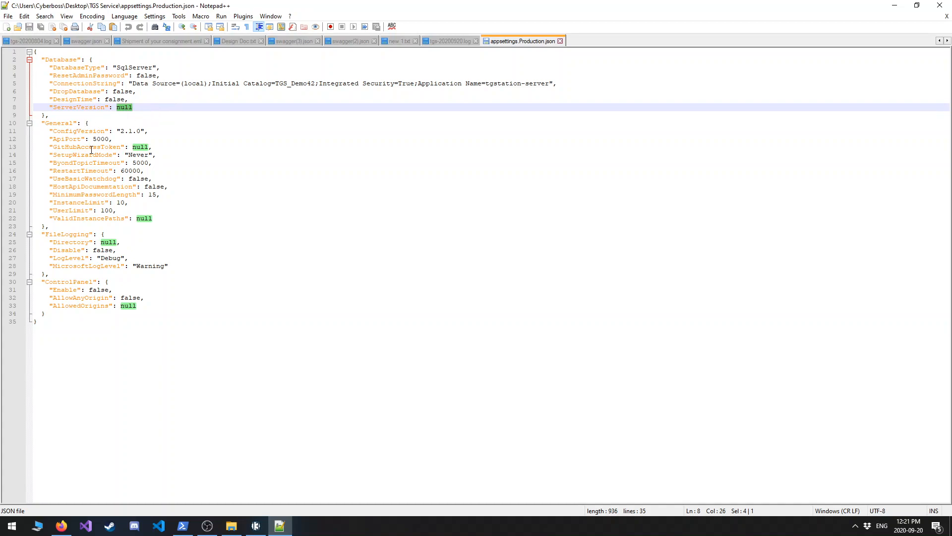
pyautogui.click(91, 131)
pyautogui.press('Down')
pyautogui.click(91, 131)
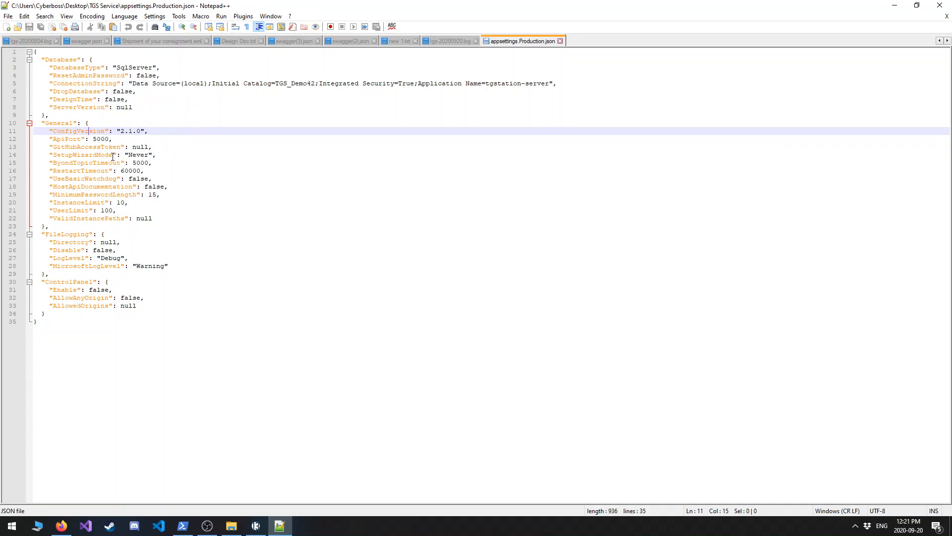
pyautogui.click(122, 147)
pyautogui.click(95, 154)
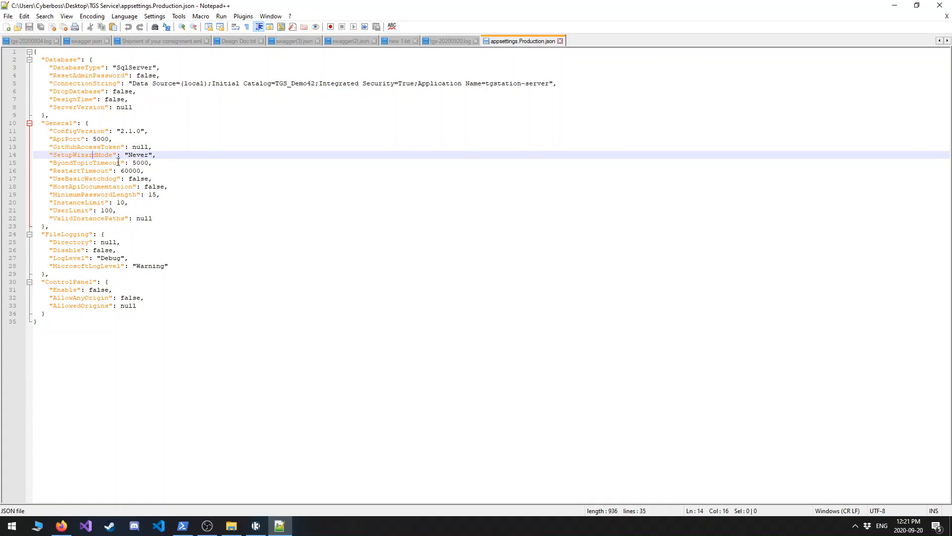
pyautogui.click(76, 172)
pyautogui.doubleClick(88, 171)
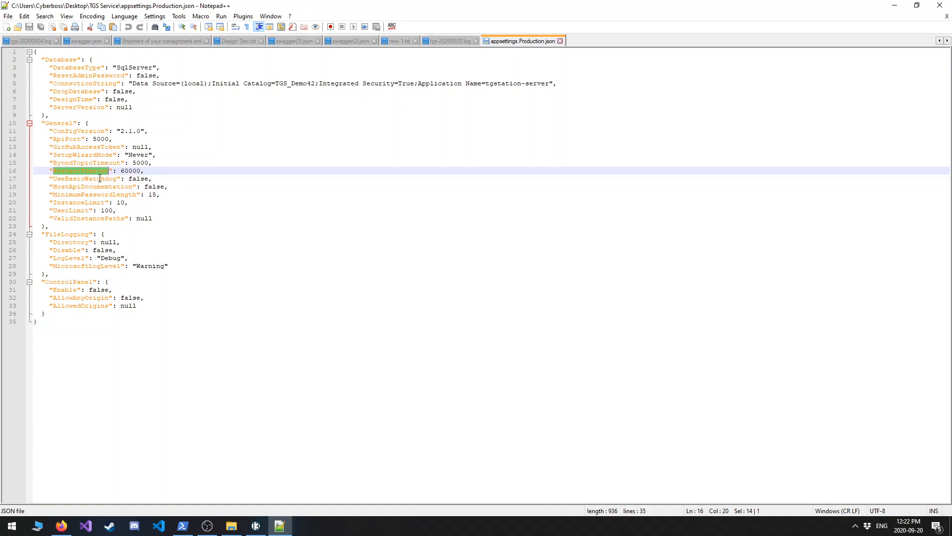
# Examine the General settings from UseBasicWatchdog through ValidInstancePaths and the FileLogging directory, and return to the TGStation 13 Server Control Panel.
pyautogui.doubleClick(100, 178)
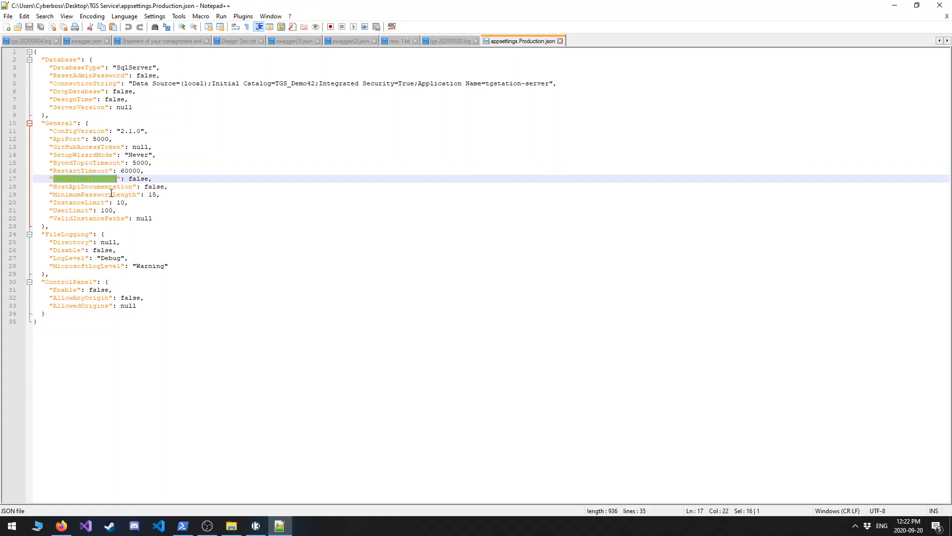
pyautogui.doubleClick(143, 179)
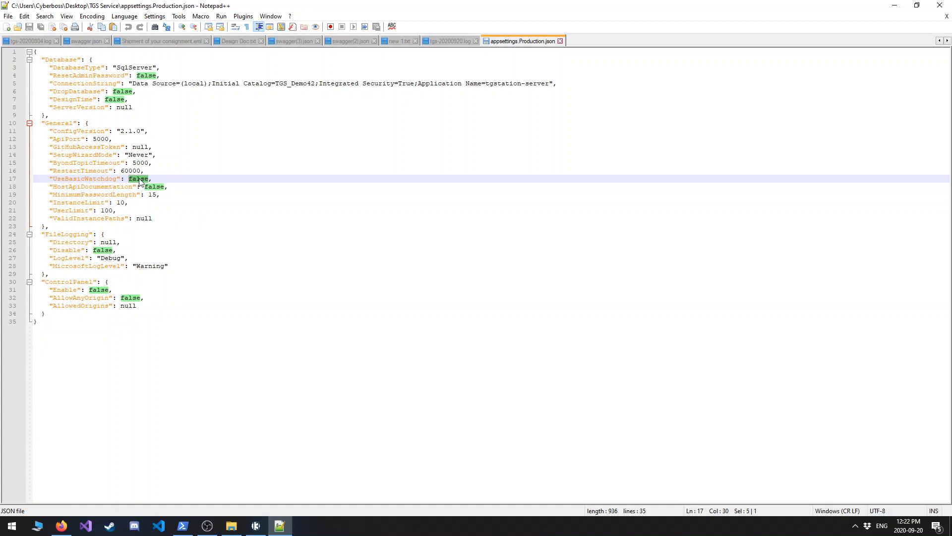
pyautogui.doubleClick(99, 186)
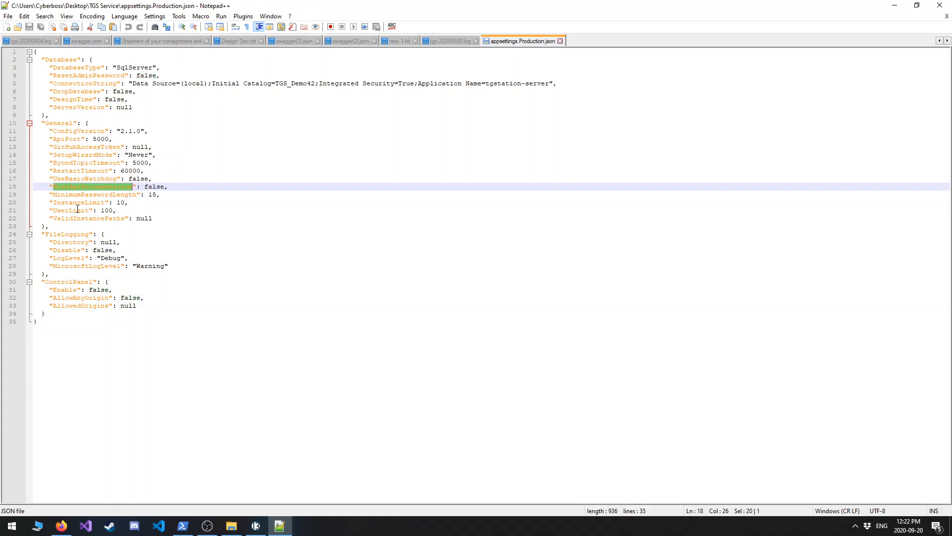
pyautogui.click(84, 194)
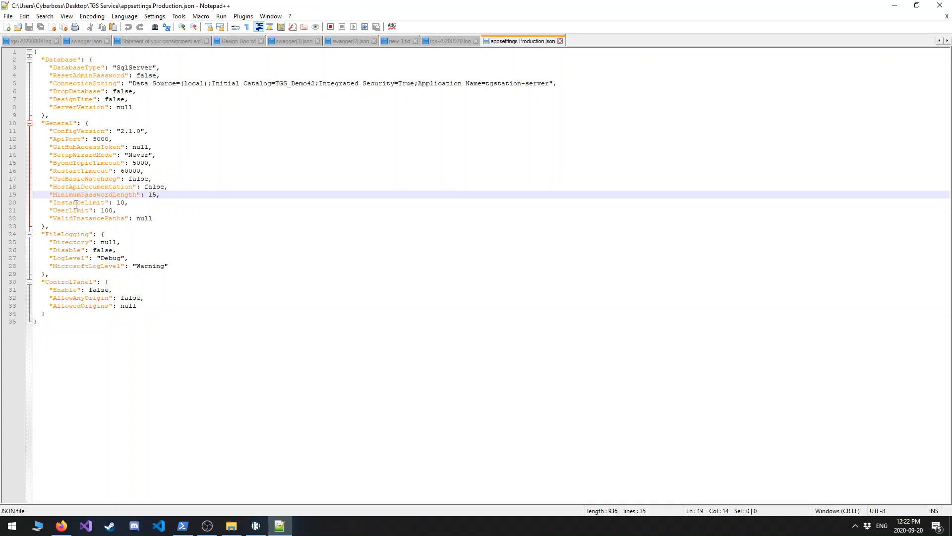
pyautogui.click(57, 213)
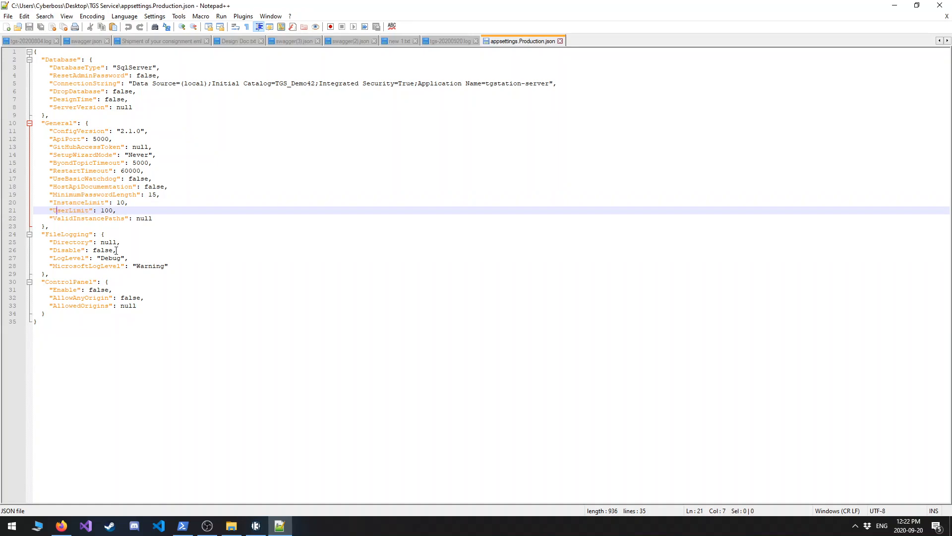
pyautogui.doubleClick(104, 219)
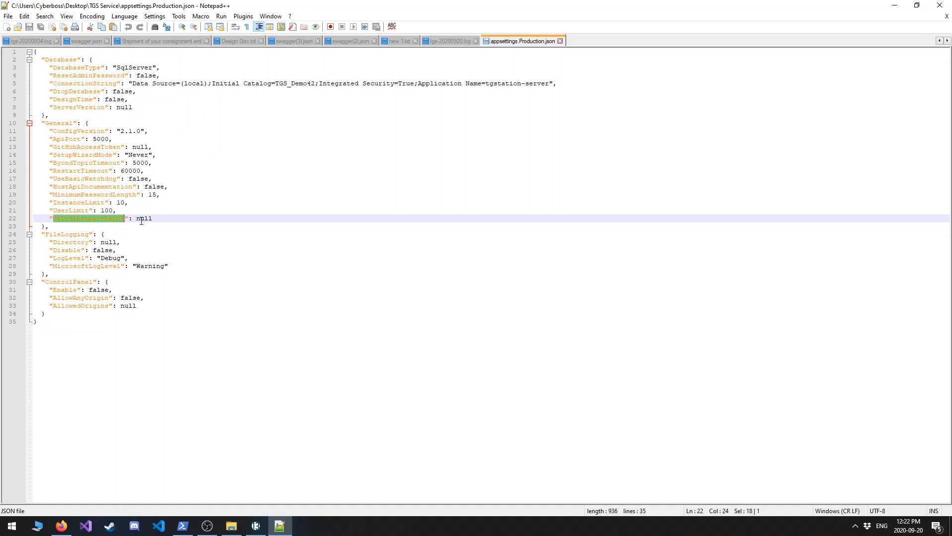
pyautogui.click(61, 243)
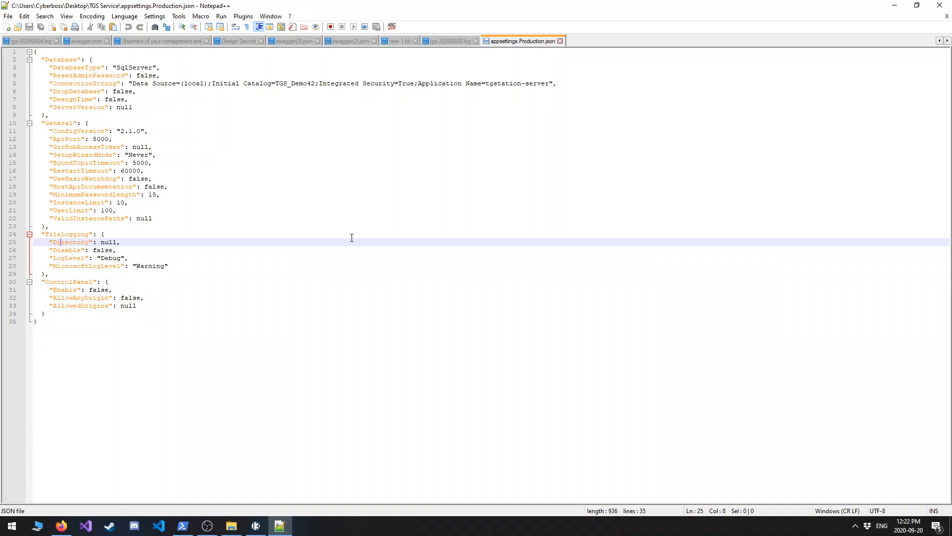
pyautogui.click(894, 4)
pyautogui.click(860, 211)
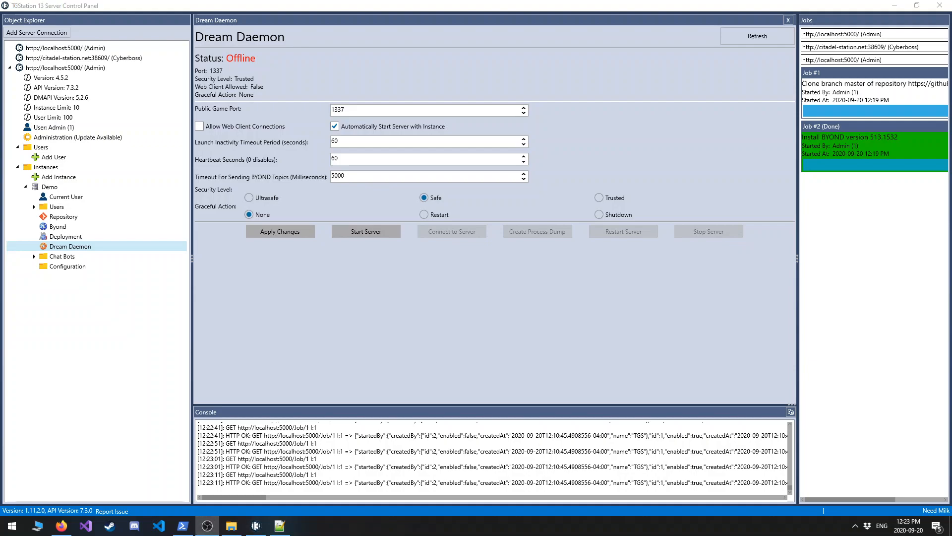
# Start a new chat bot for the Demo instance and set its provider to Discord.
pyautogui.click(34, 256)
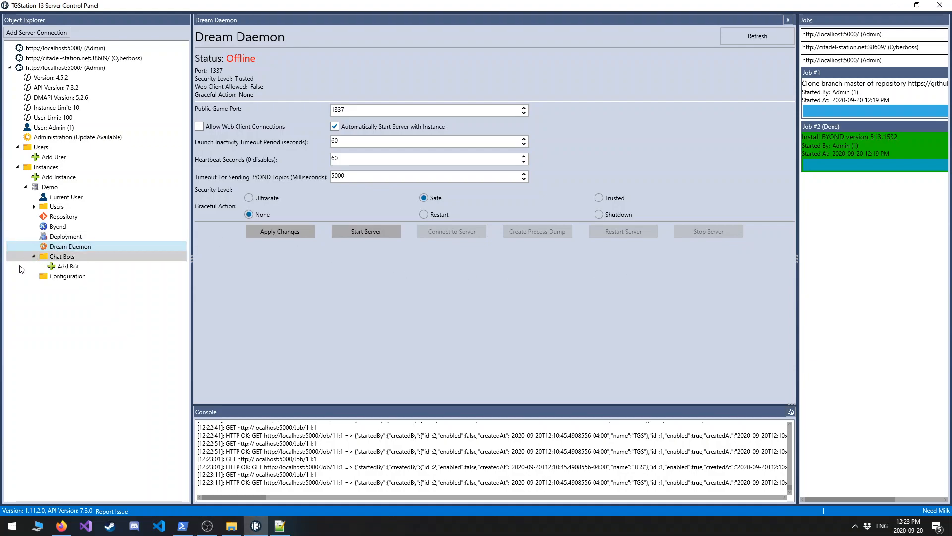
pyautogui.click(62, 266)
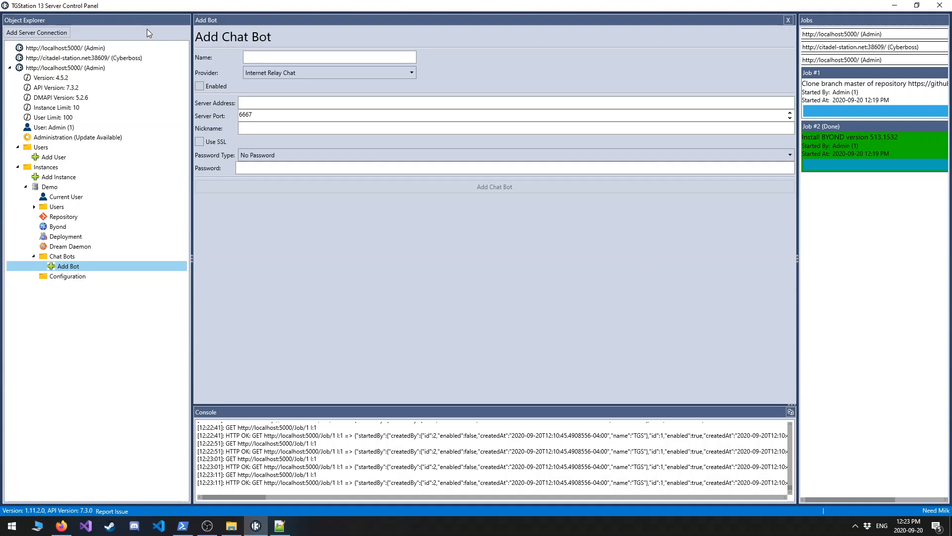
pyautogui.click(247, 73)
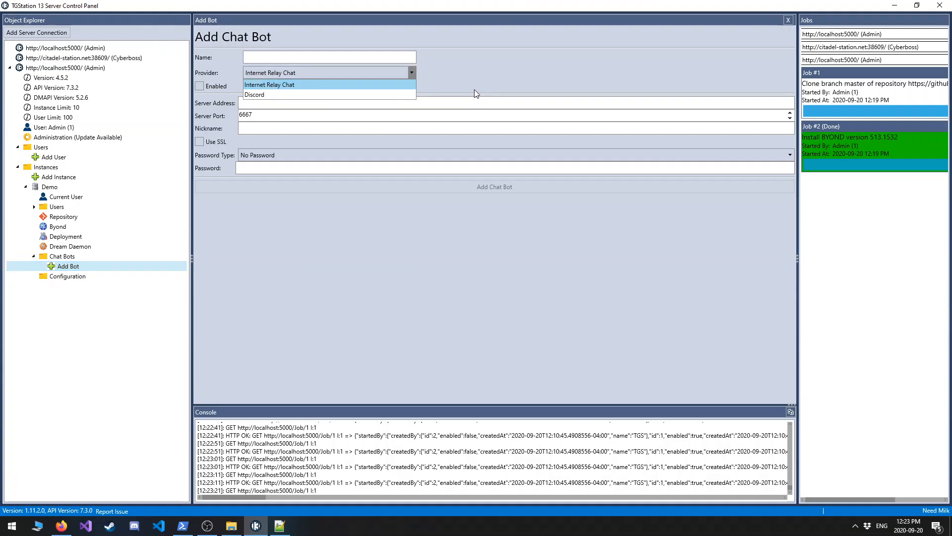
pyautogui.click(370, 94)
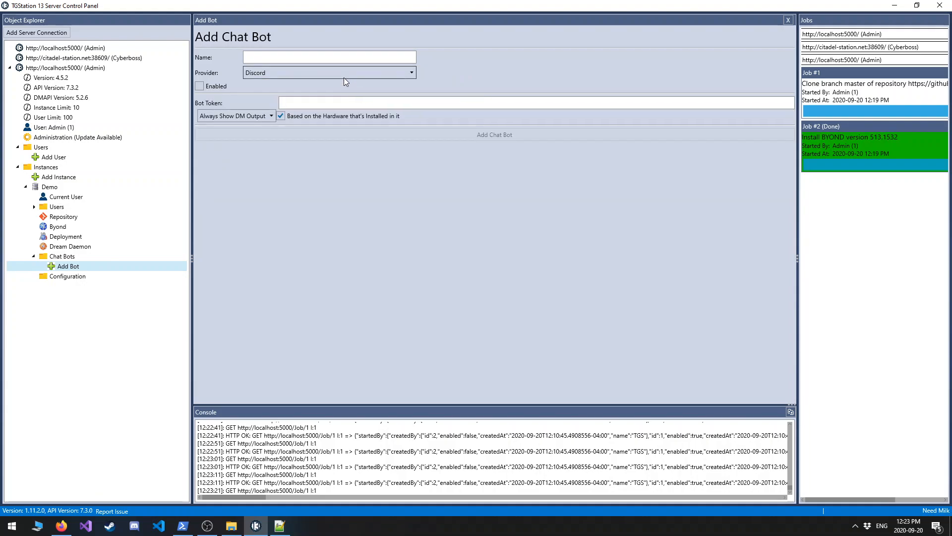
pyautogui.click(271, 73)
pyautogui.click(273, 85)
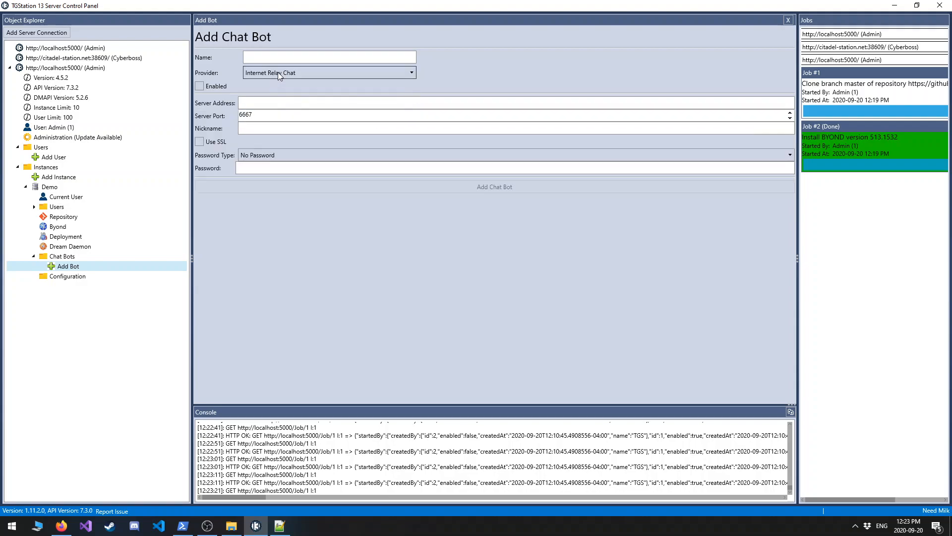
pyautogui.click(270, 71)
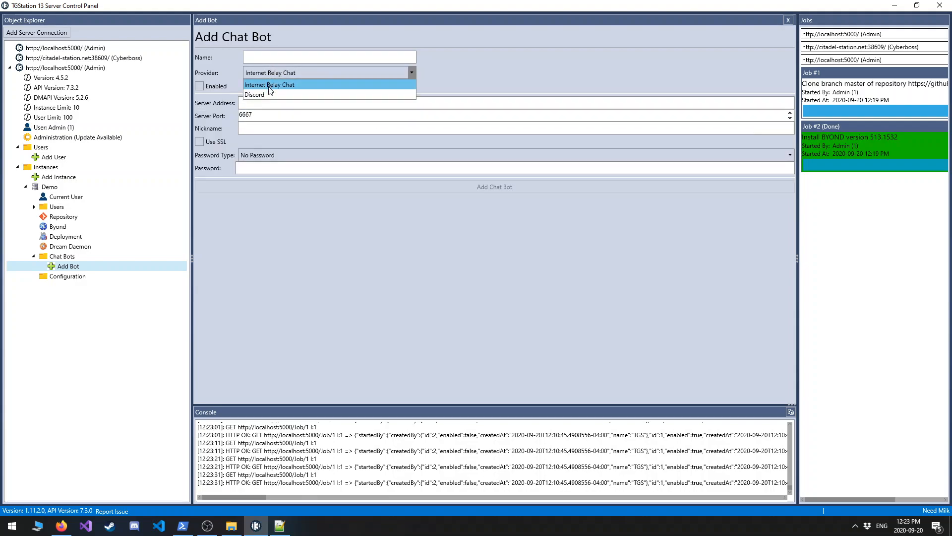
pyautogui.click(268, 92)
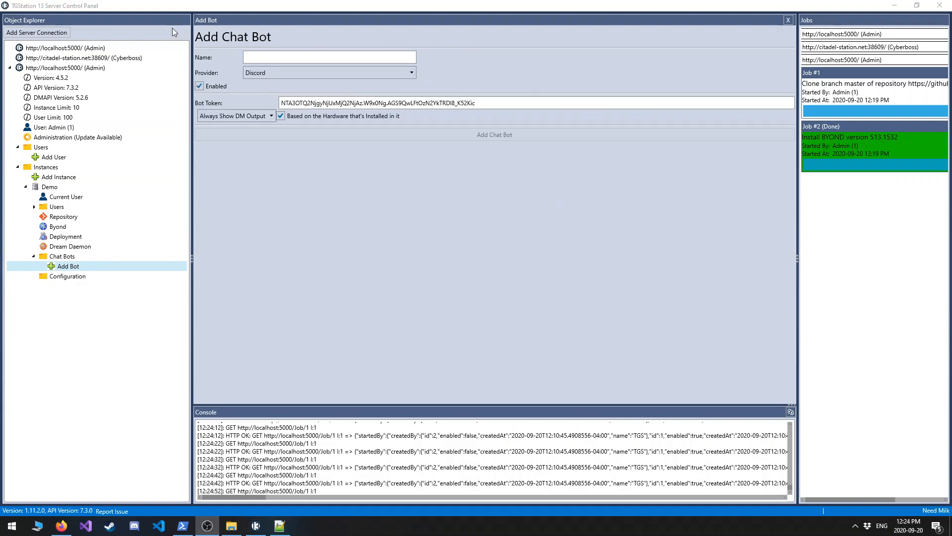
# Name the Discord chat bot TGS Test Bot and add it to the Demo instance.
pyautogui.click(302, 60)
pyautogui.write('TGS')
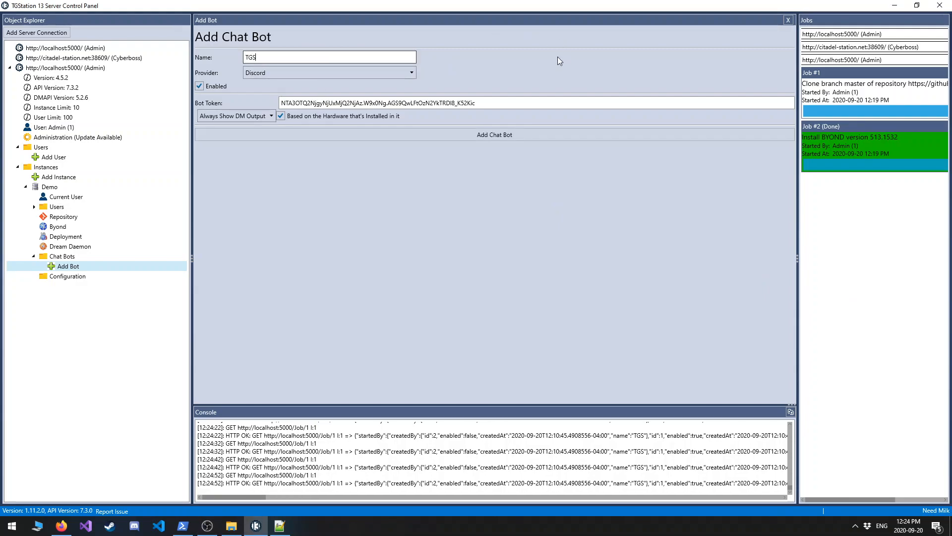
pyautogui.write(' Test Bot')
pyautogui.click(563, 136)
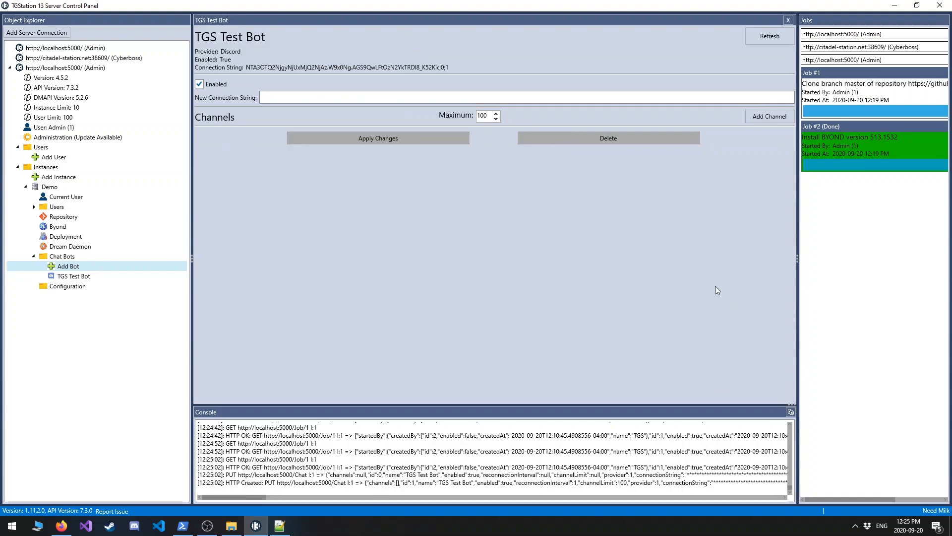
pyautogui.hotkey('alt', 'Tab')
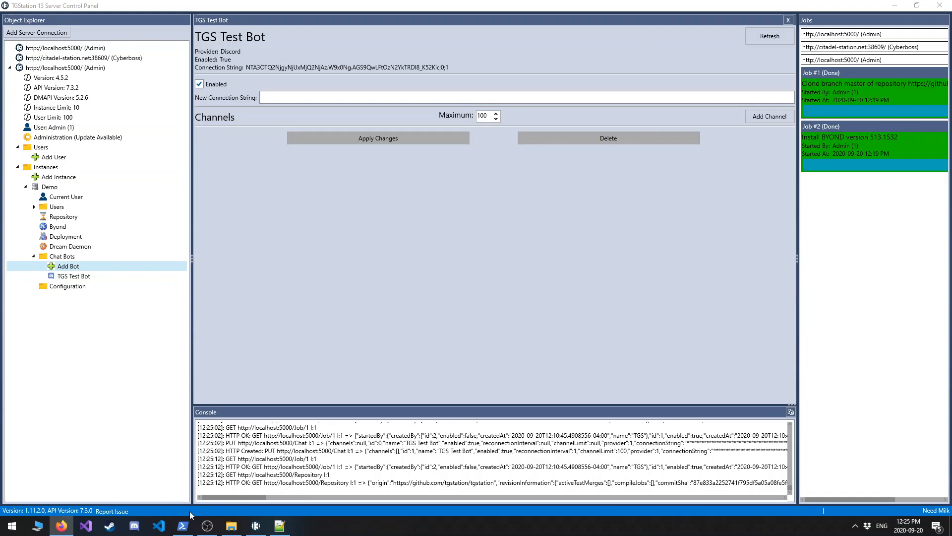
pyautogui.click(260, 526)
pyautogui.click(208, 526)
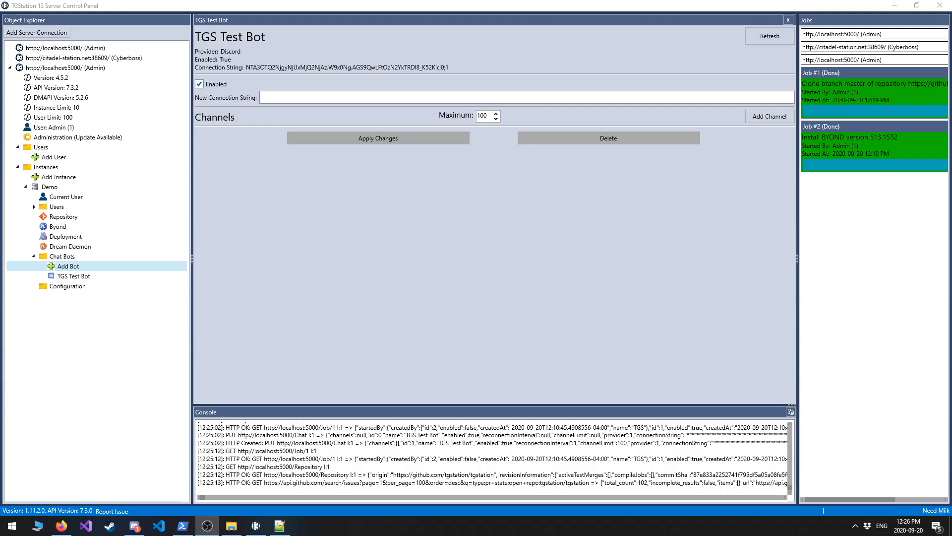
pyautogui.click(218, 234)
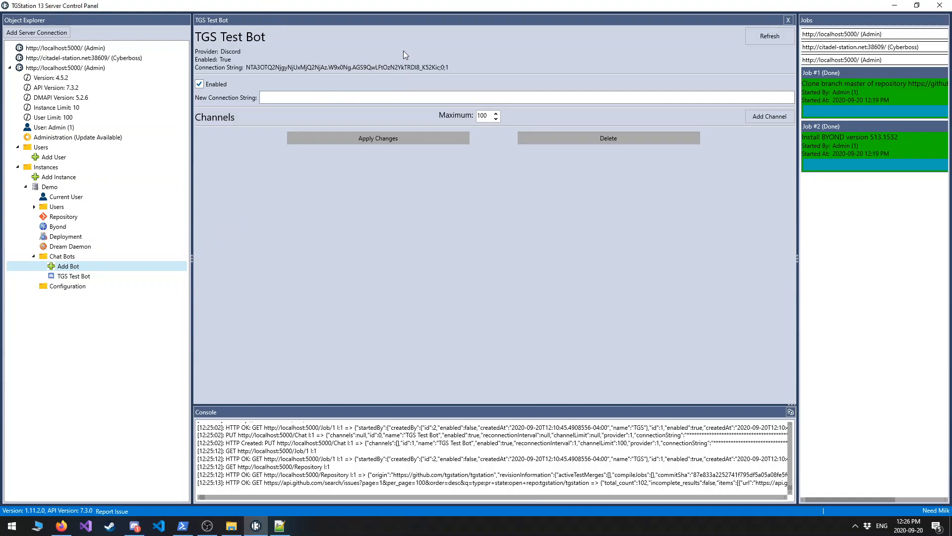
# Add a channel to TGS Test Bot and paste in the ID of the bot-testing channel copied from Discord.
pyautogui.click(767, 115)
pyautogui.click(682, 140)
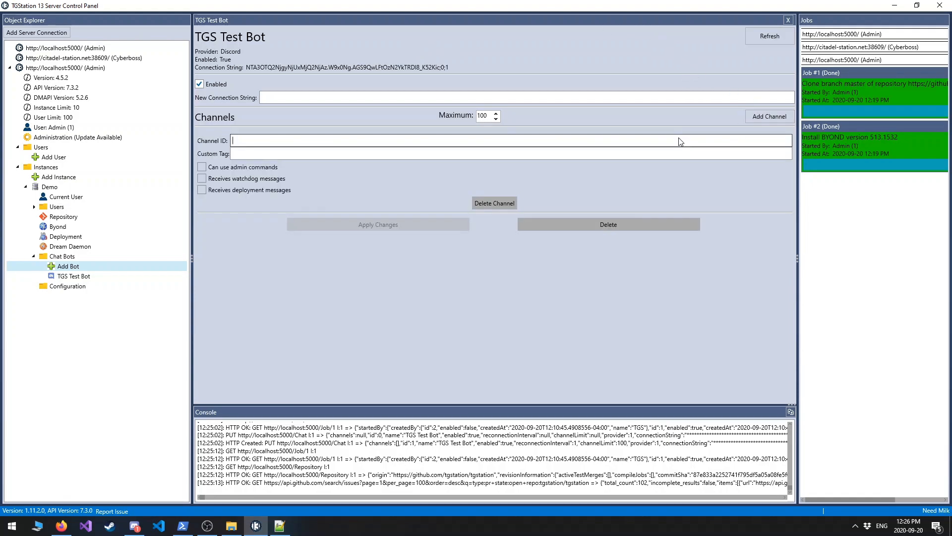
pyautogui.hotkey('alt', 'Tab')
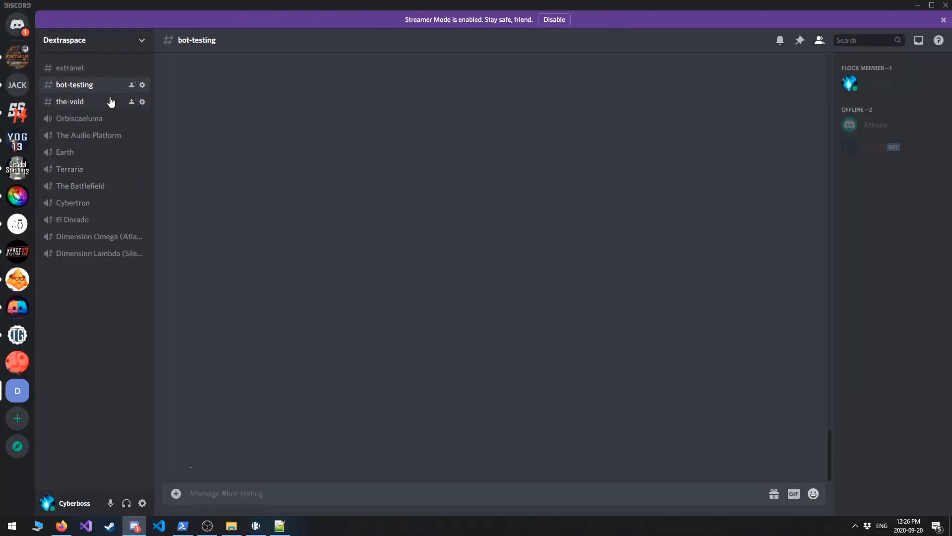
pyautogui.rightClick(109, 89)
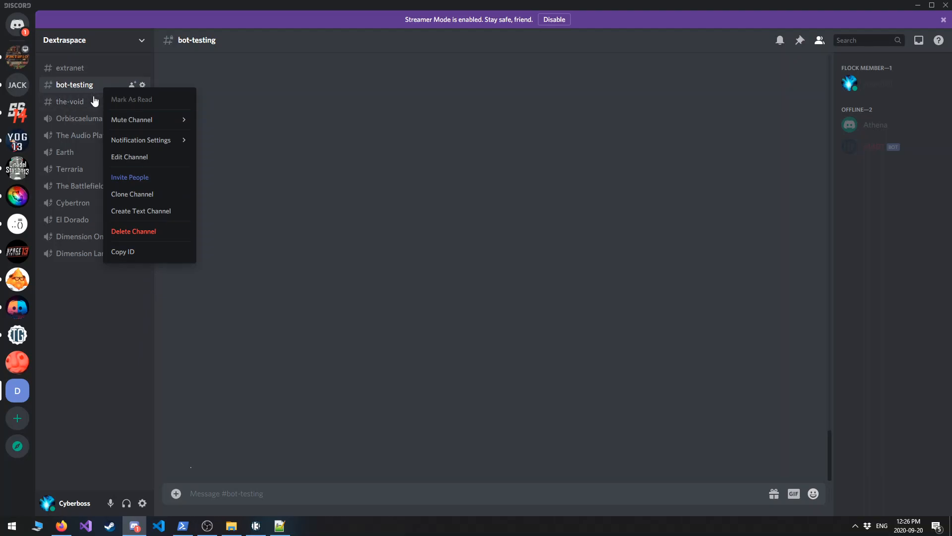
pyautogui.click(144, 258)
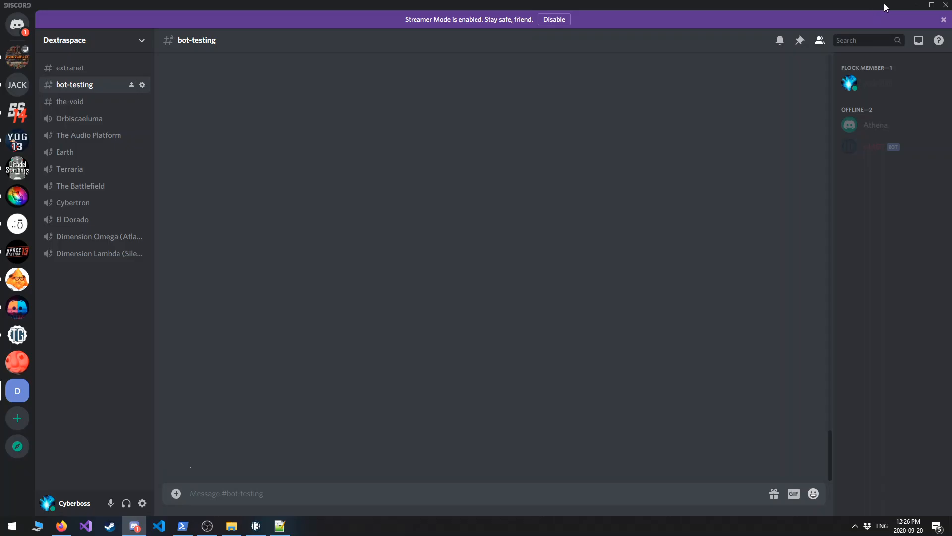
pyautogui.click(918, 5)
pyautogui.click(337, 142)
pyautogui.hotkey('ctrl', 'v')
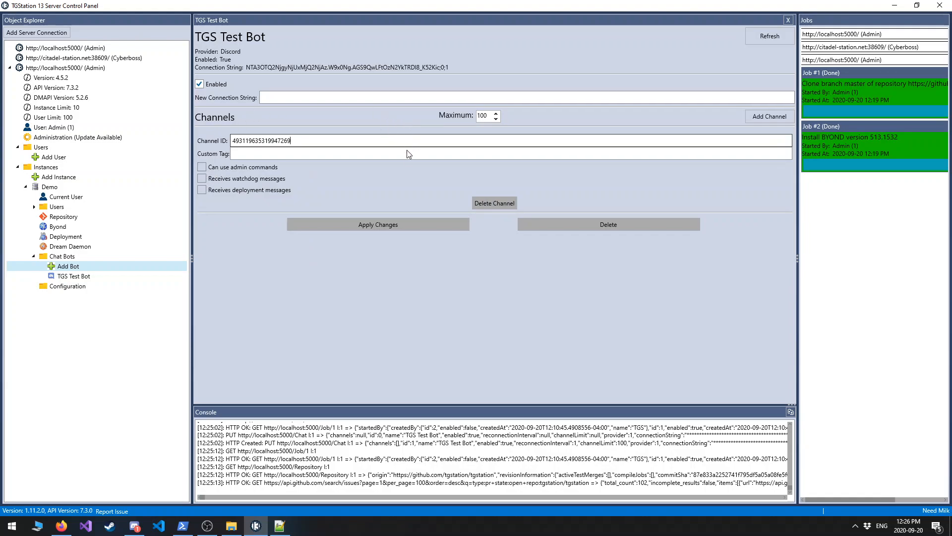
# Tag the bot's channel as test, allow admin commands, enable watchdog and deployment messages, and apply the changes.
pyautogui.click(352, 149)
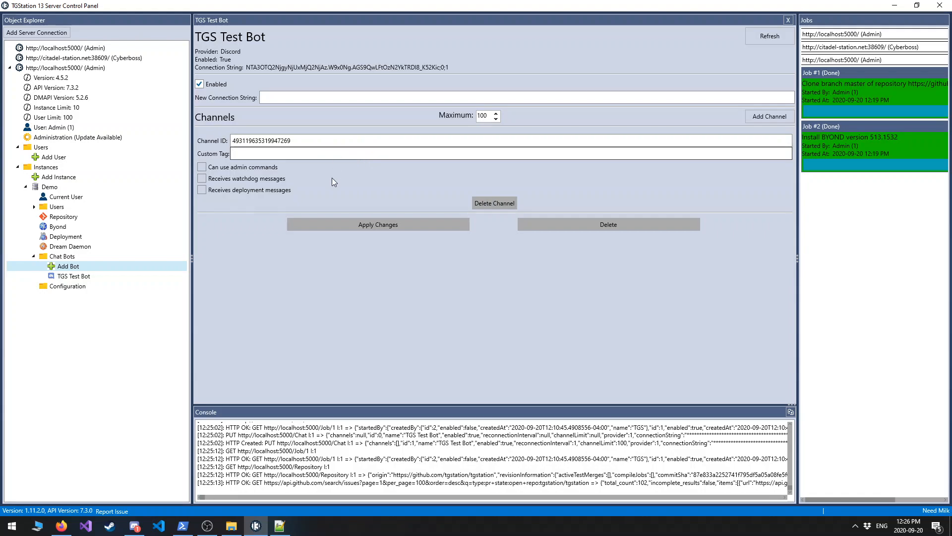
pyautogui.write('test')
pyautogui.click(395, 99)
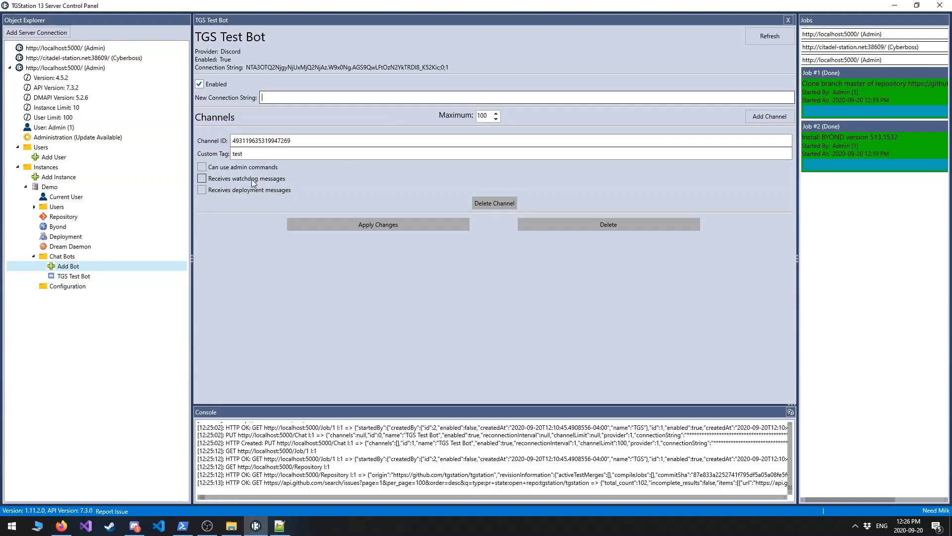
pyautogui.click(202, 168)
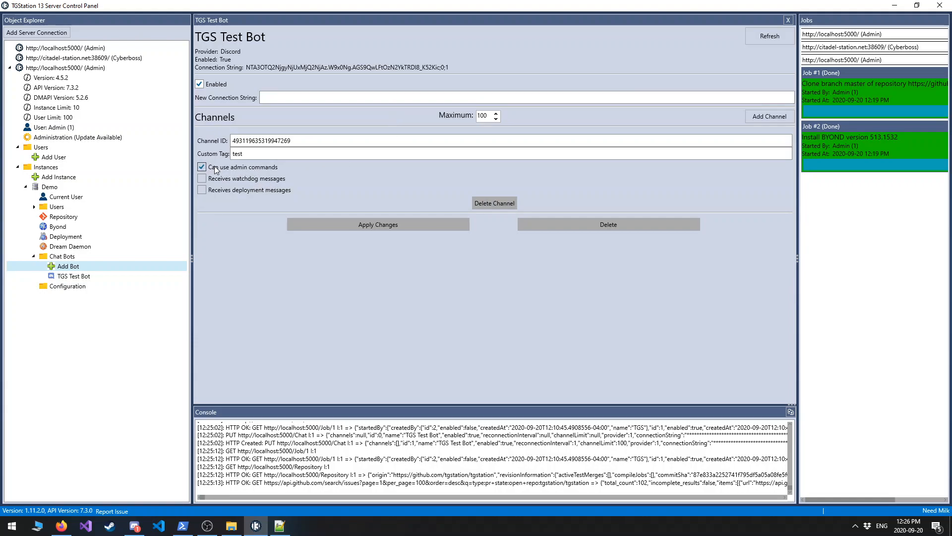
pyautogui.click(252, 181)
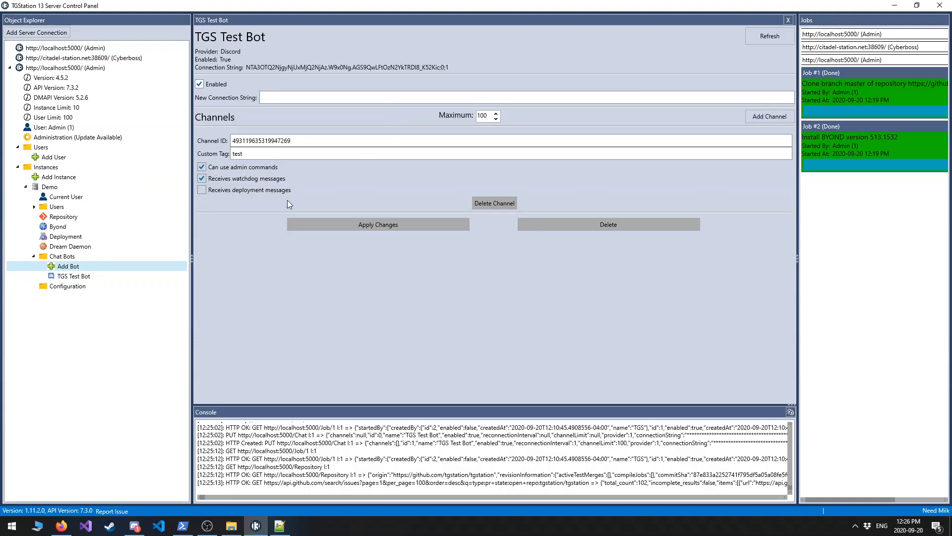
pyautogui.click(240, 191)
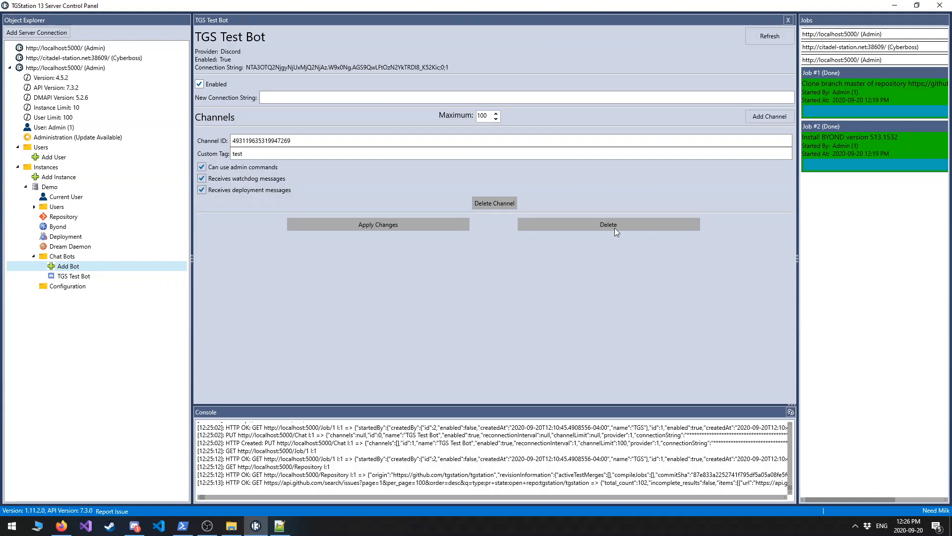
pyautogui.click(425, 224)
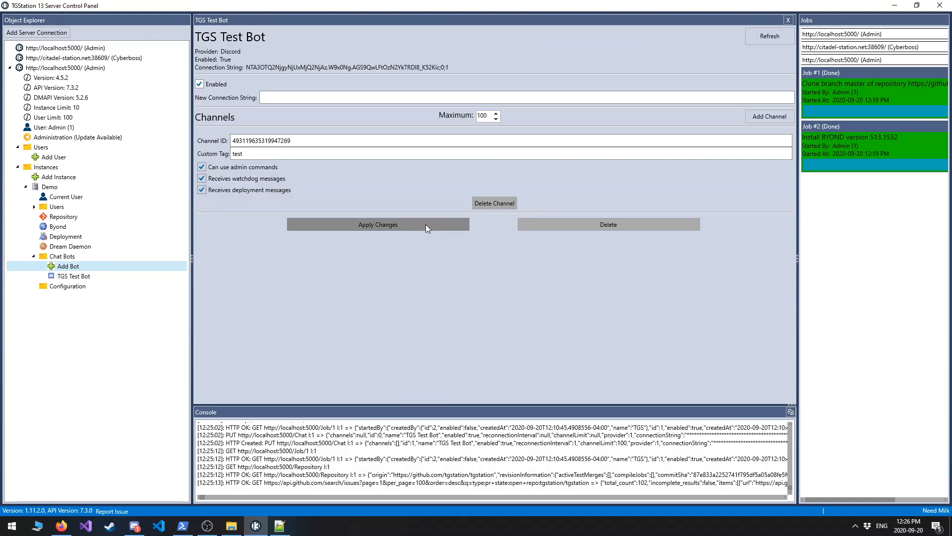
# Switch to Discord and check the bot's presence in the bot-testing channel's member list.
pyautogui.hotkey('alt', 'Tab')
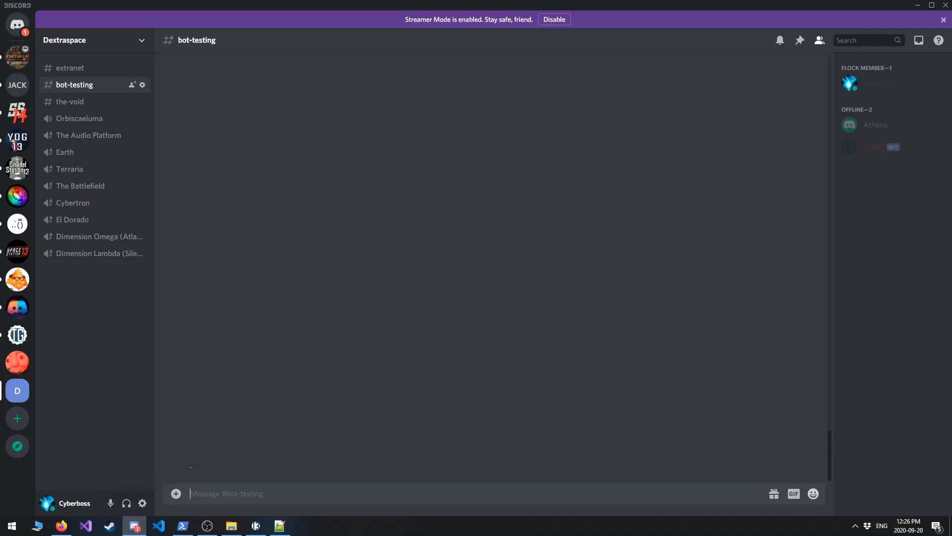
pyautogui.click(78, 70)
pyautogui.click(76, 84)
pyautogui.click(208, 526)
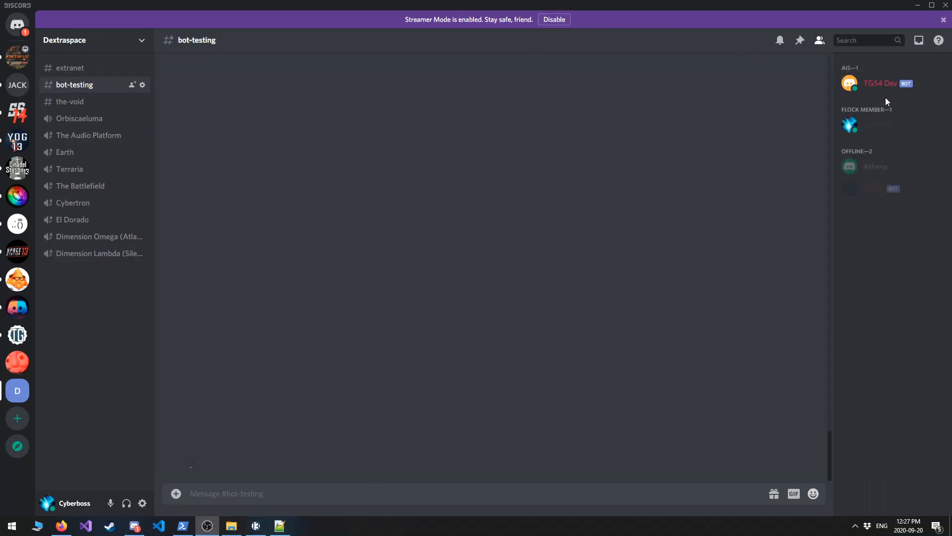
# Send !tgs, a mention of TGS4 Dev and !tgs help in the bot-testing channel, and return to the Server Control Panel.
pyautogui.click(341, 493)
pyautogui.write('!tgs')
pyautogui.press('Return')
pyautogui.write('@')
pyautogui.press('Tab')
pyautogui.press('Return')
pyautogui.write('!')
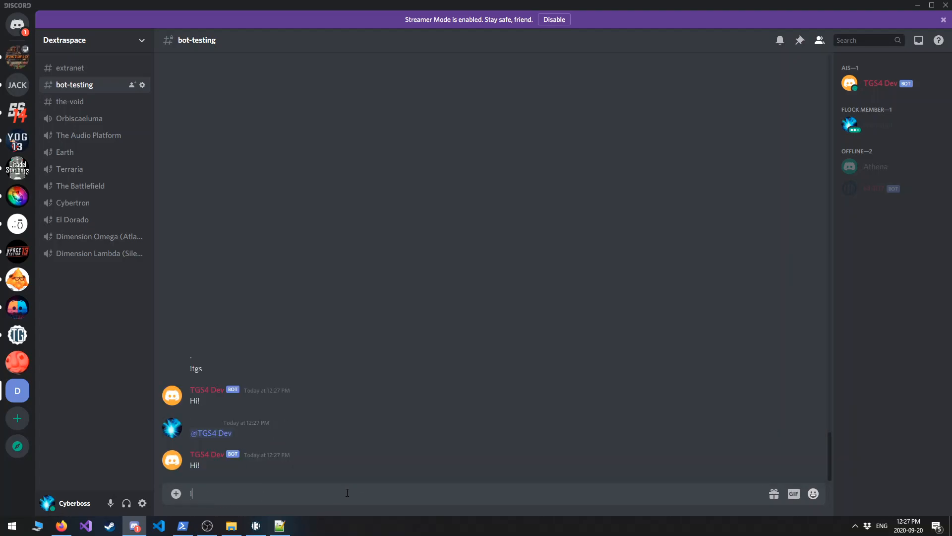
pyautogui.press('Return')
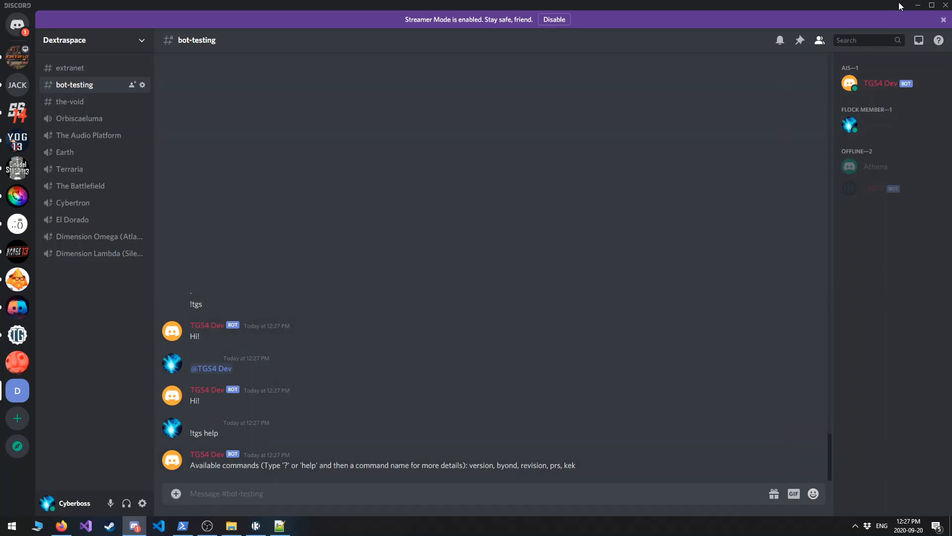
pyautogui.click(917, 5)
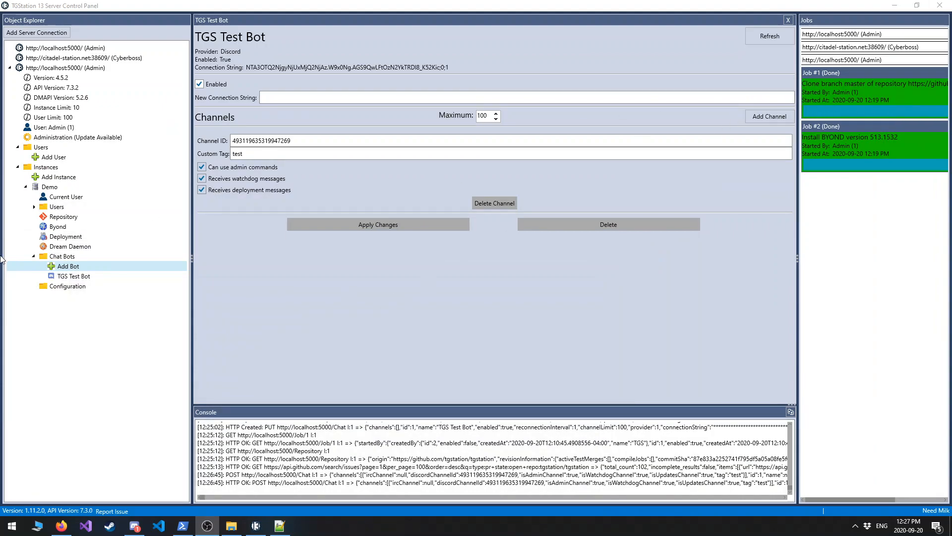
# Enable Fetch and Hard Reset To Tracked Origin Reference for the Demo instance's repository.
pyautogui.click(64, 221)
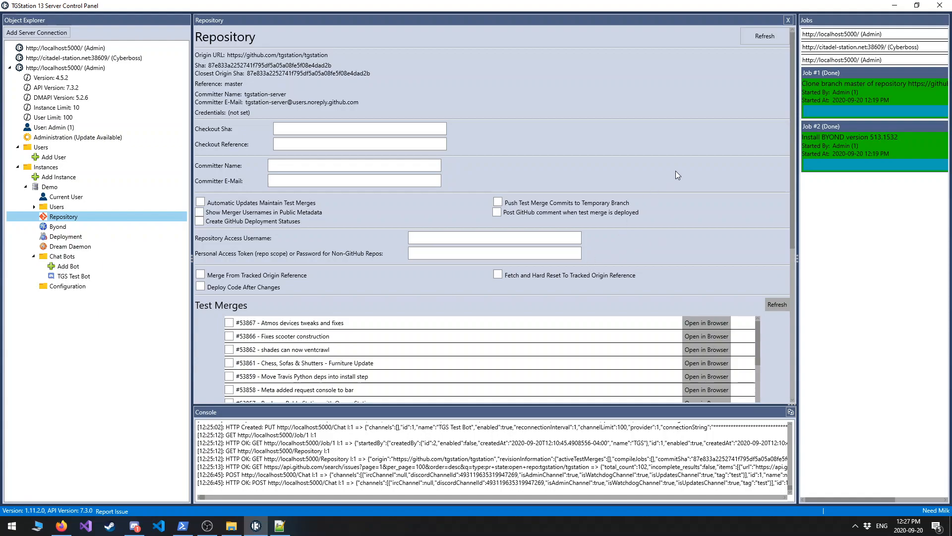
pyautogui.scroll(-2, 645, 206)
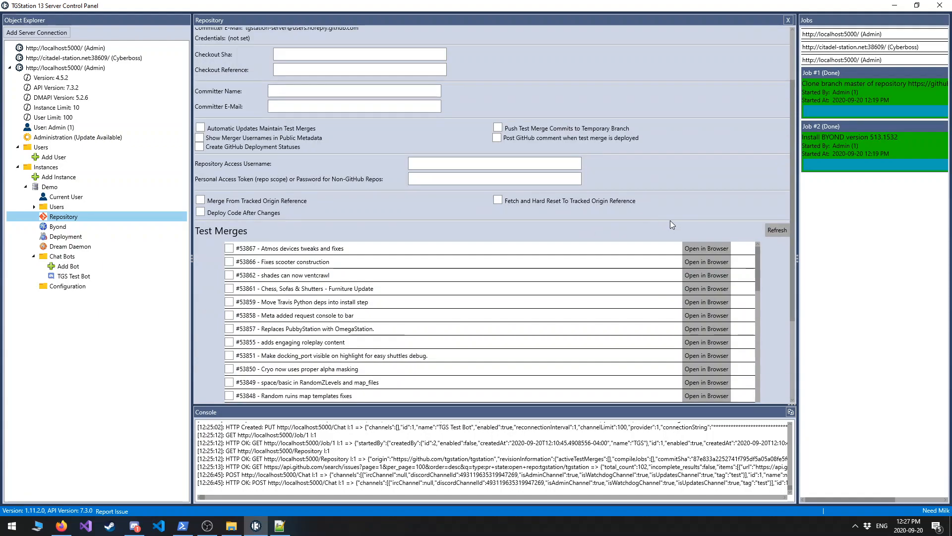
pyautogui.scroll(2, 671, 220)
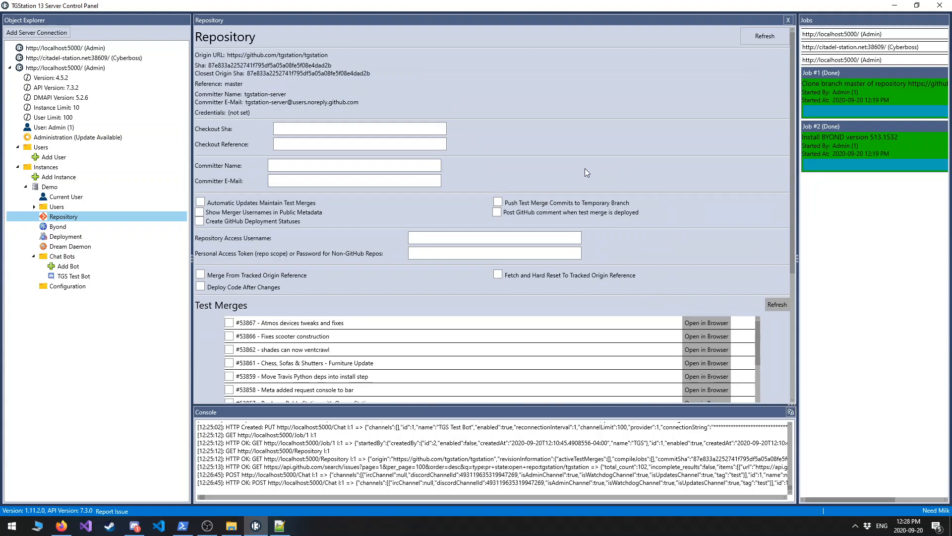
pyautogui.click(498, 273)
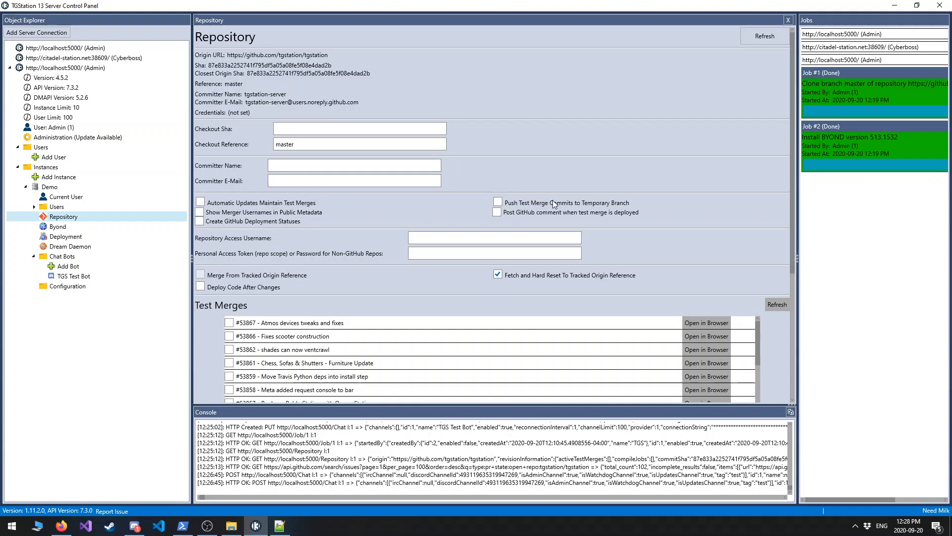
# Select pull request #53830, Completely FIX Hilbert's Hotel and its associated ruin to the game, for test merging and apply the repository changes.
pyautogui.scroll(-4, 785, 233)
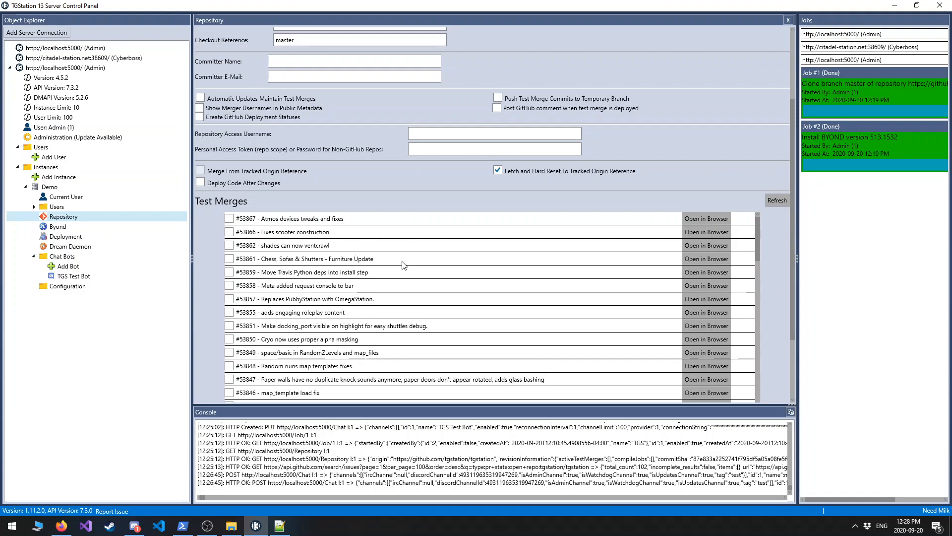
pyautogui.scroll(-2, 305, 361)
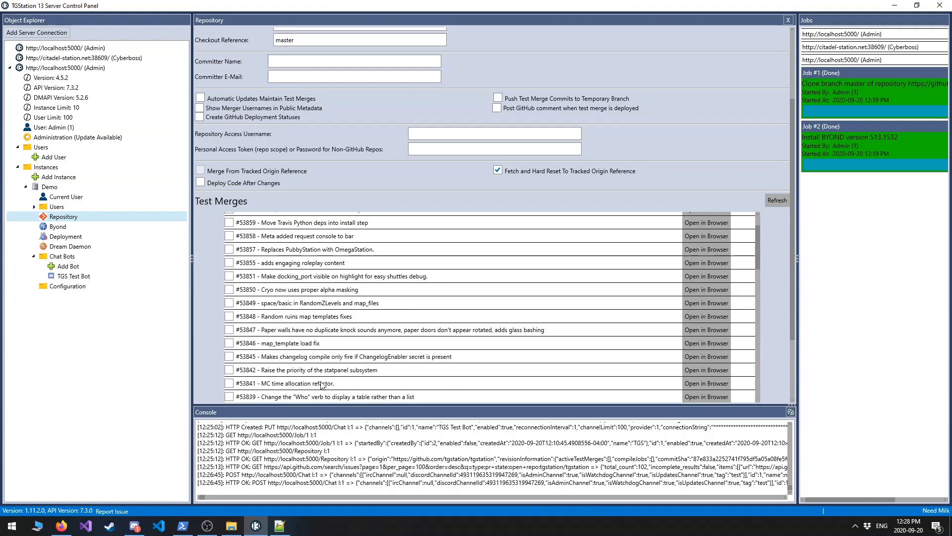
pyautogui.scroll(-2, 319, 349)
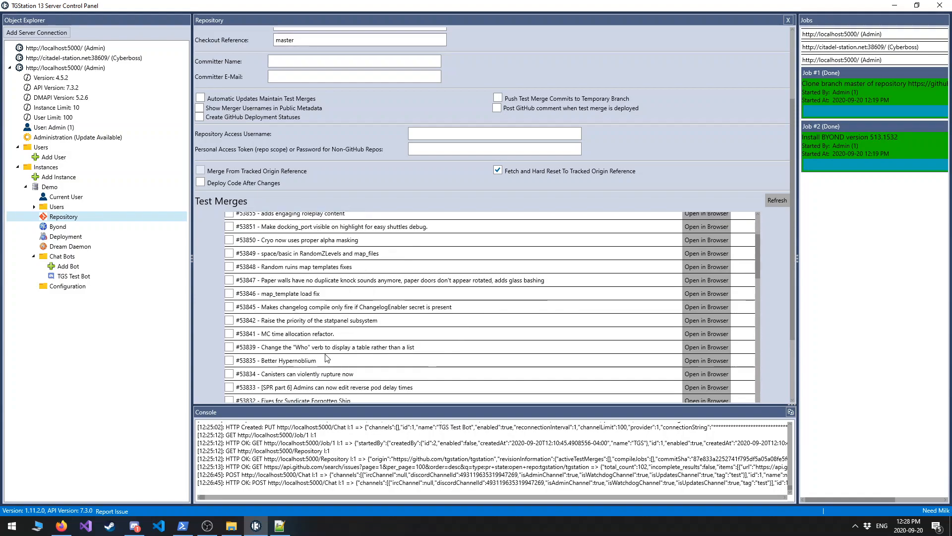
pyautogui.scroll(-1, 325, 390)
pyautogui.scroll(-2, 325, 391)
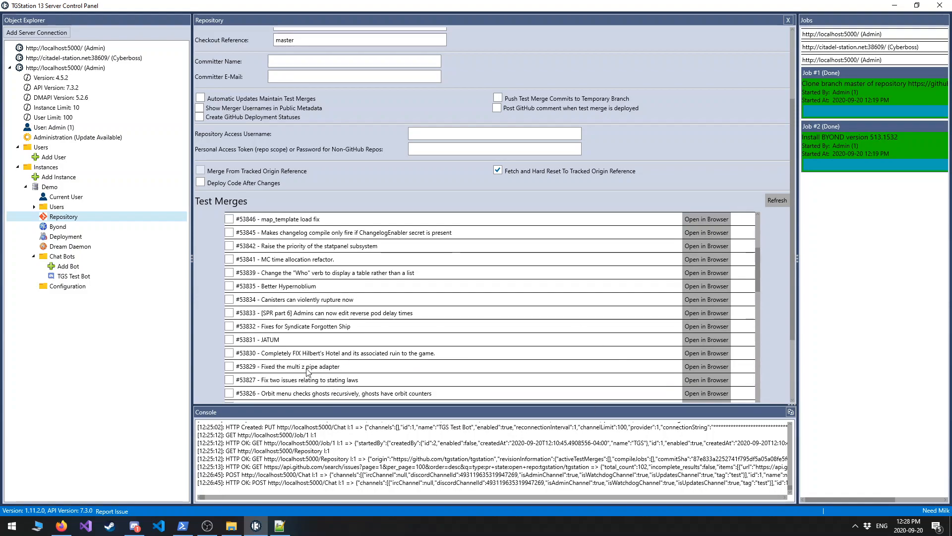
pyautogui.click(229, 353)
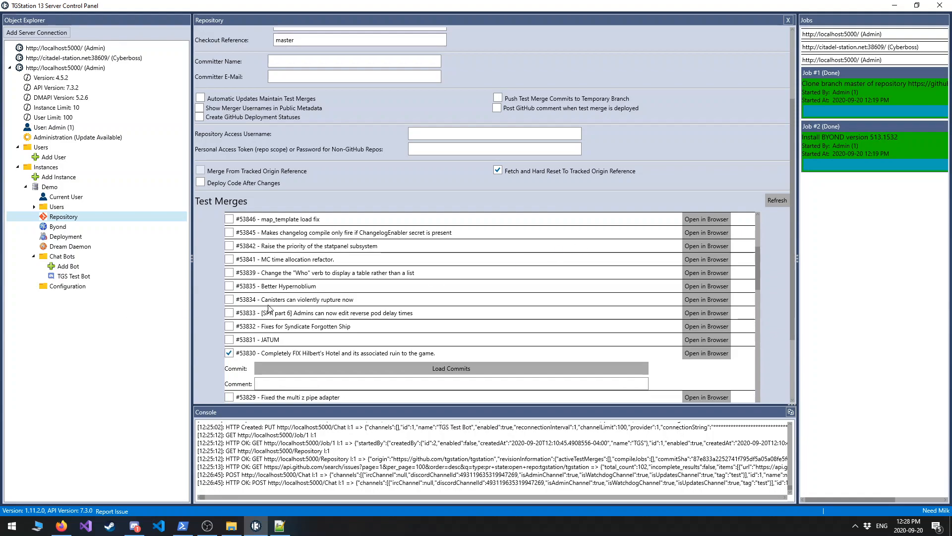
pyautogui.scroll(3, 241, 365)
pyautogui.scroll(-2, 448, 230)
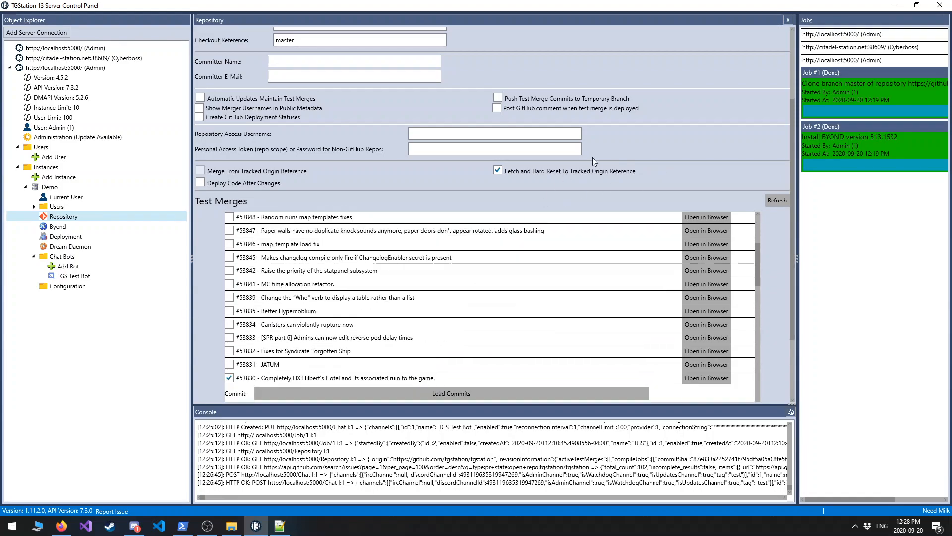
pyautogui.scroll(3, 734, 148)
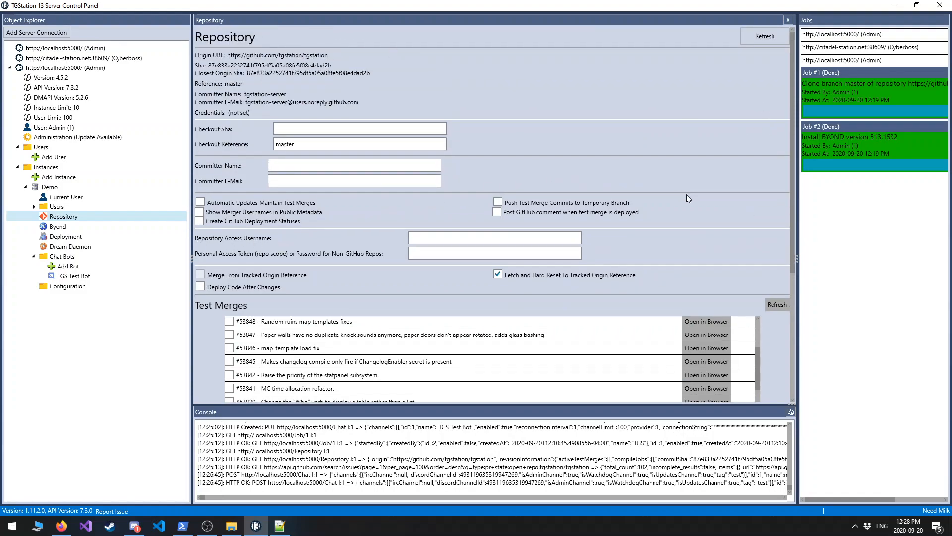
pyautogui.scroll(-6, 744, 276)
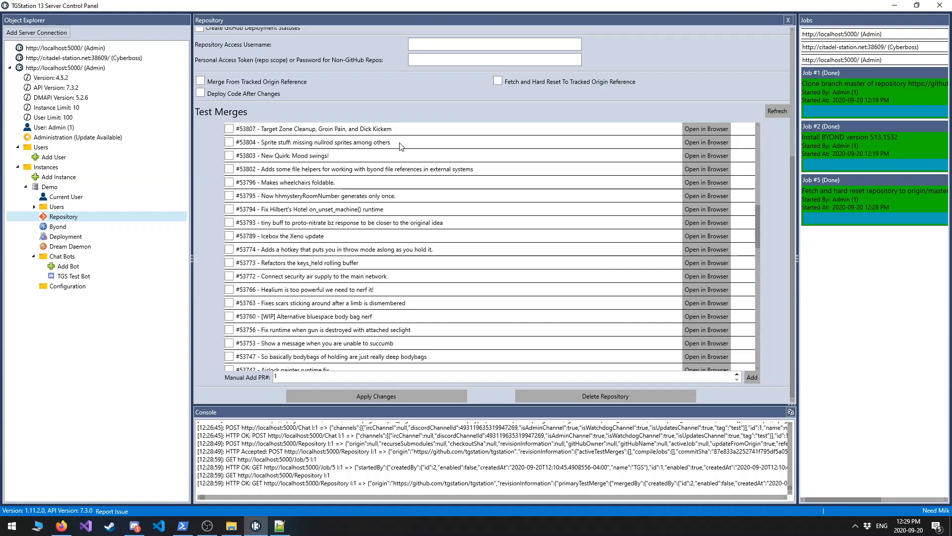
# Deploy the Demo instance's repository code to the server, and check the deployment notice in Discord before returning to the control panel.
pyautogui.click(55, 236)
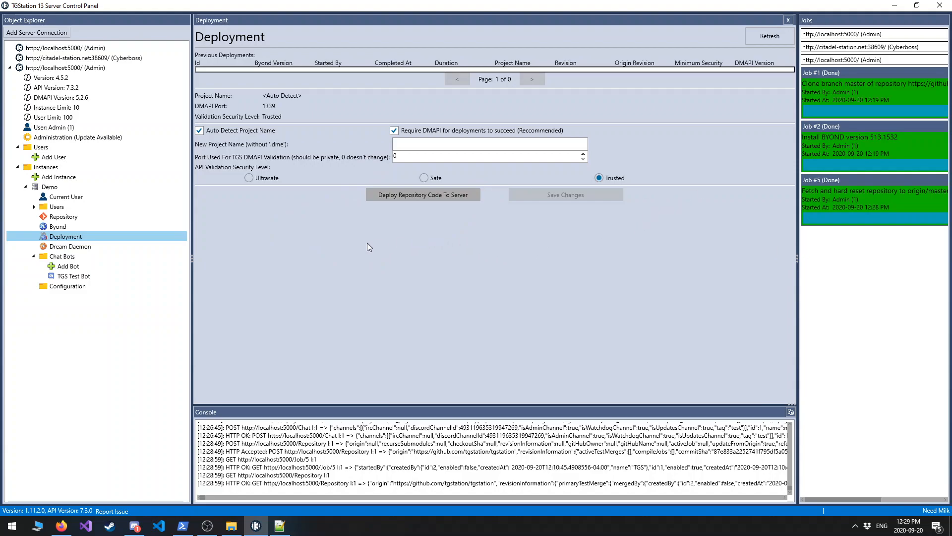
pyautogui.click(407, 194)
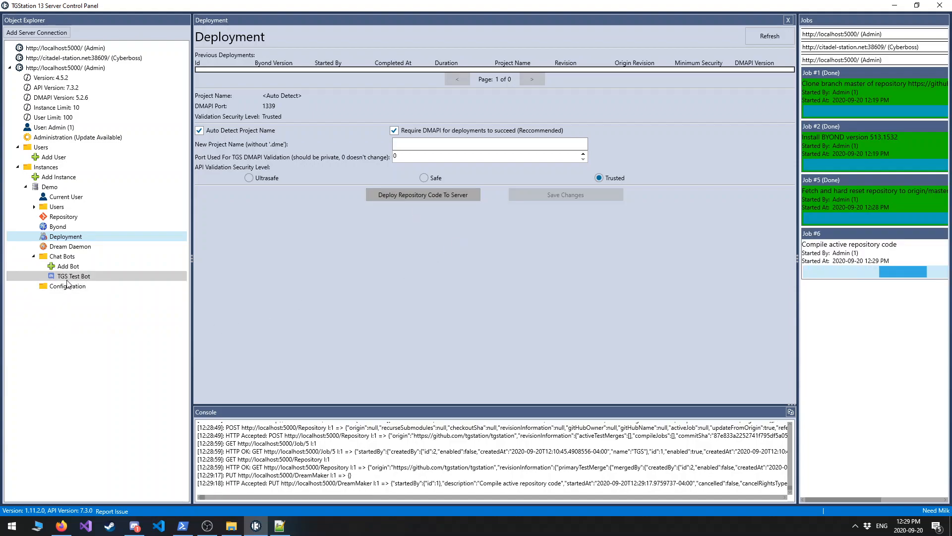
pyautogui.click(134, 525)
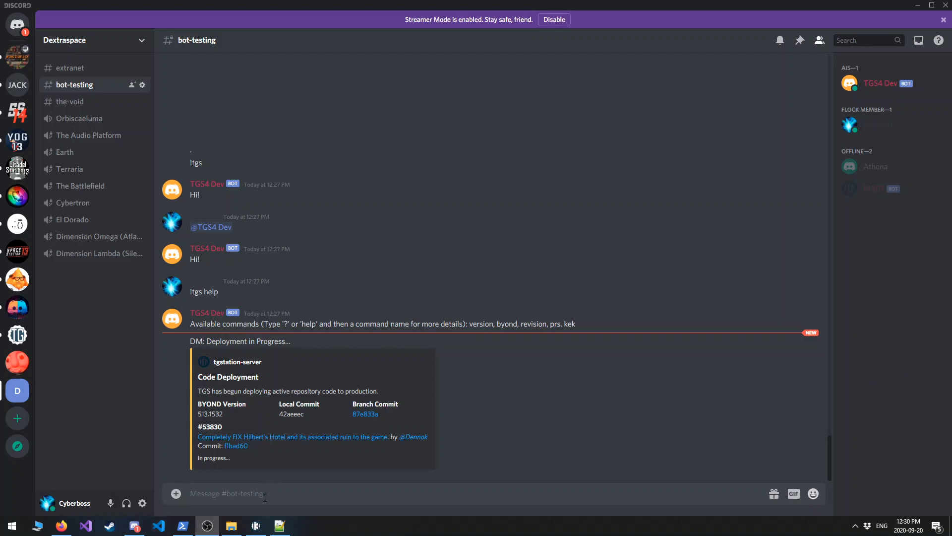
pyautogui.click(265, 521)
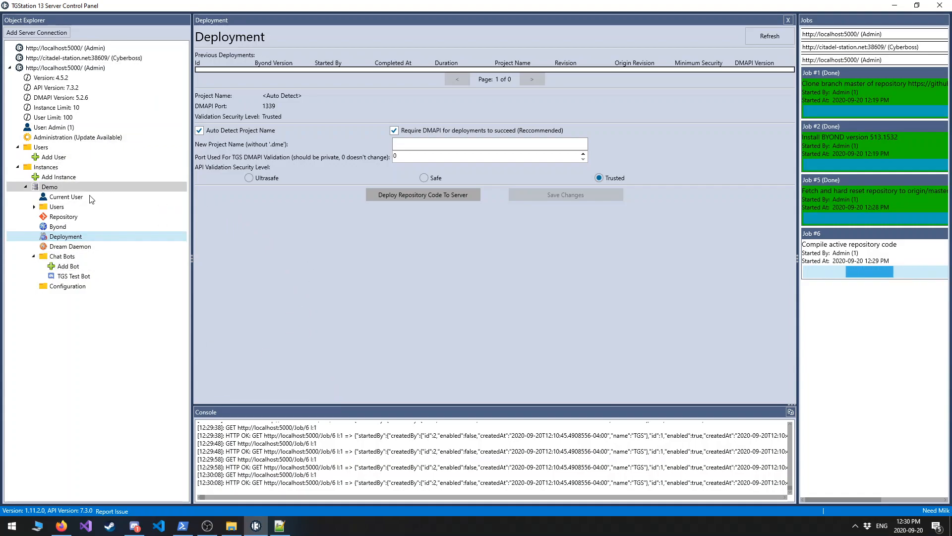
# Review the Demo instance's repository settings and test merges, and open the GameStaticFiles folder in its configuration.
pyautogui.click(49, 187)
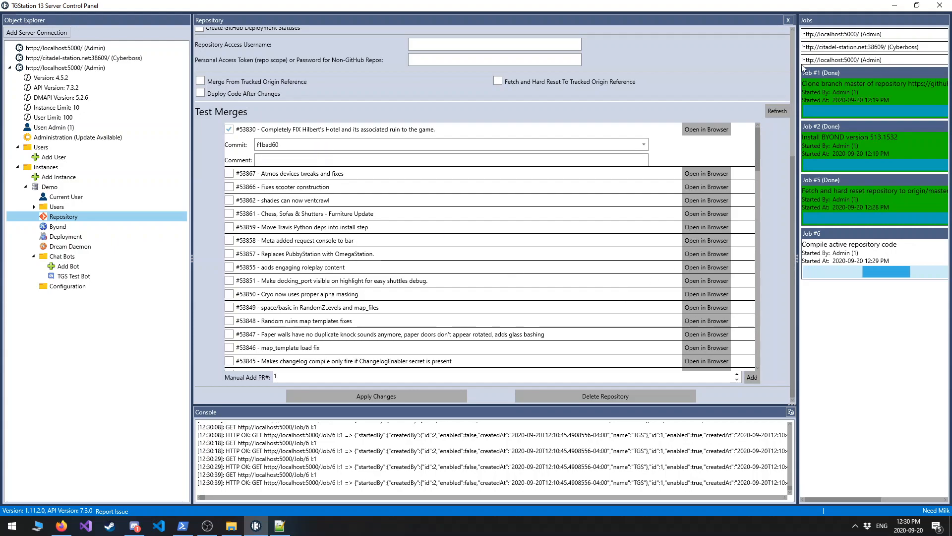
pyautogui.scroll(5, 791, 85)
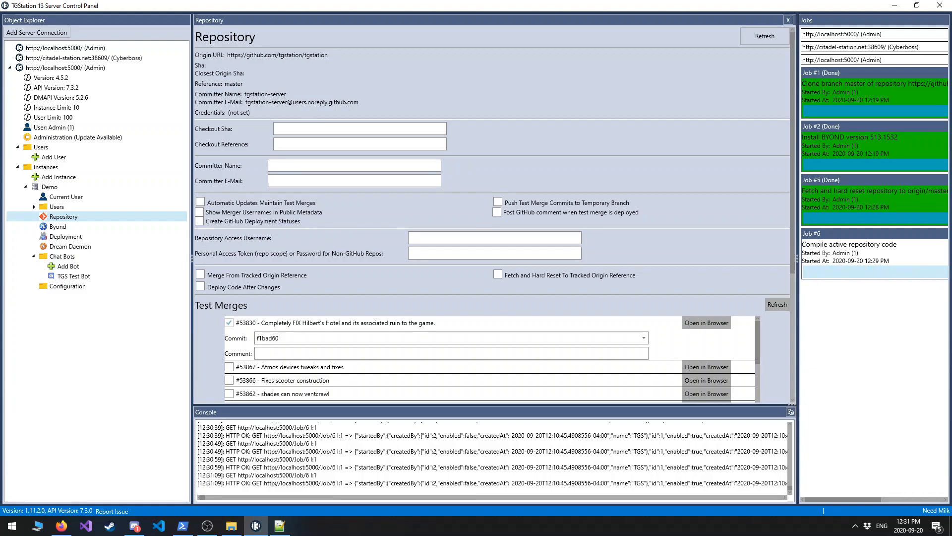
pyautogui.click(68, 286)
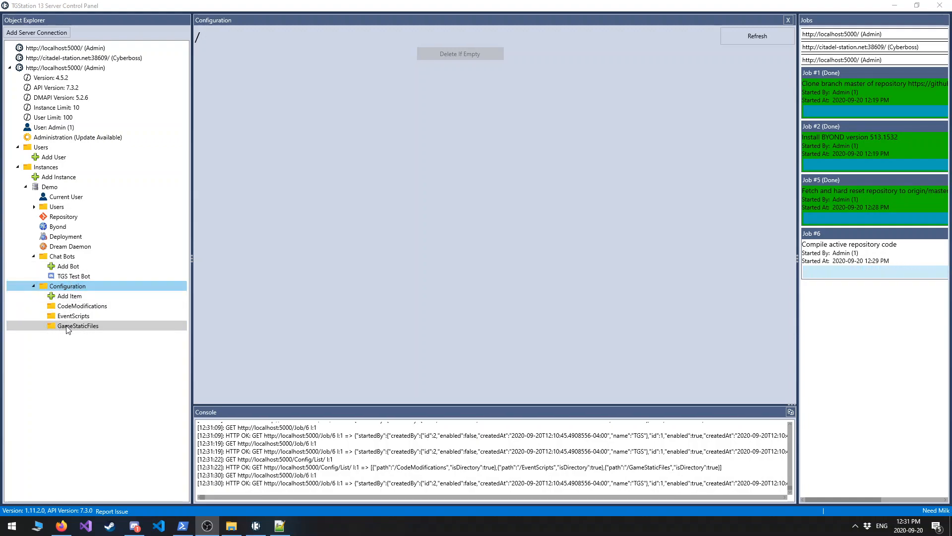
pyautogui.click(68, 327)
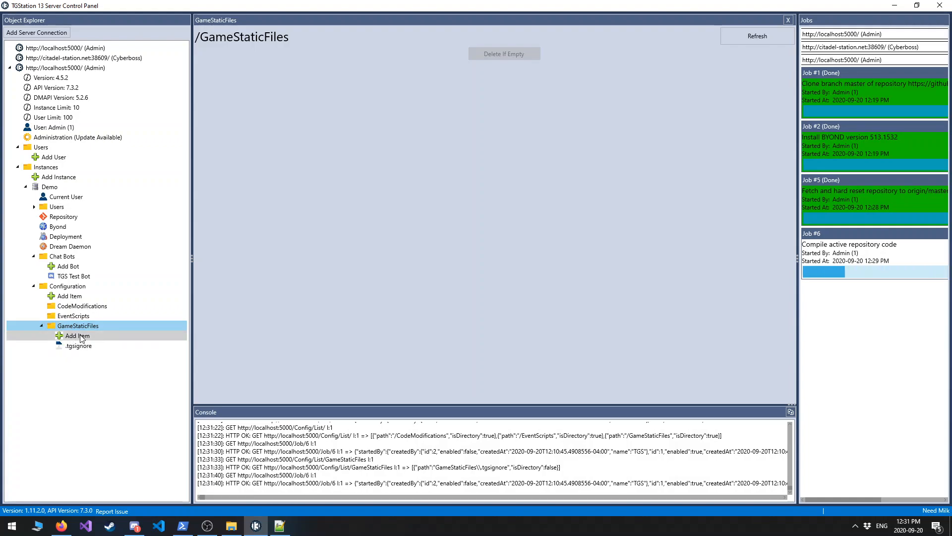
# Create a directory named data inside the Demo instance's GameStaticFiles folder.
pyautogui.click(82, 337)
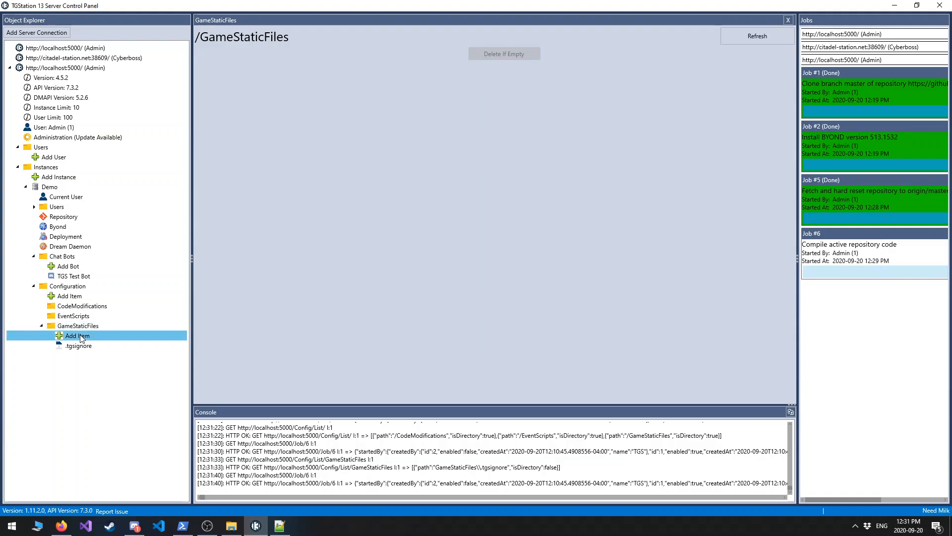
pyautogui.click(241, 54)
pyautogui.click(237, 76)
pyautogui.click(253, 70)
pyautogui.write('data')
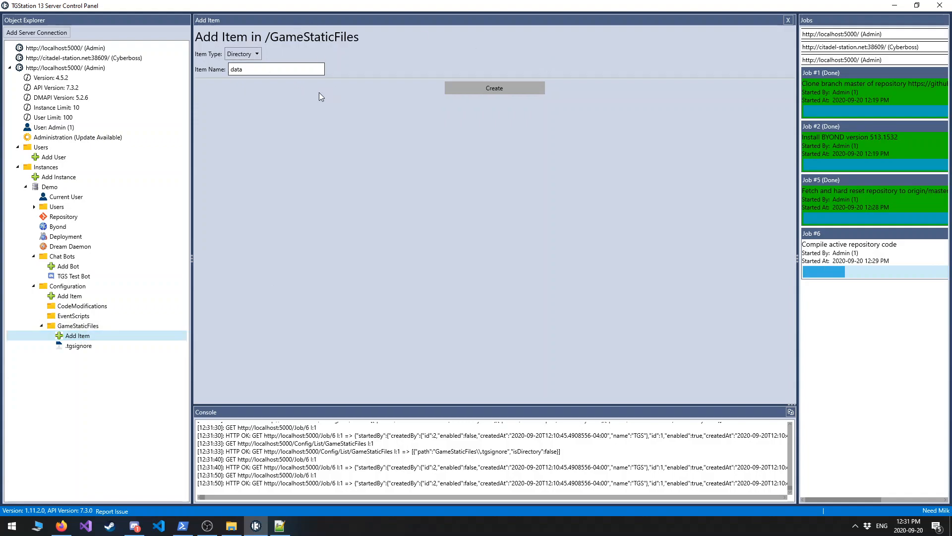
pyautogui.click(505, 88)
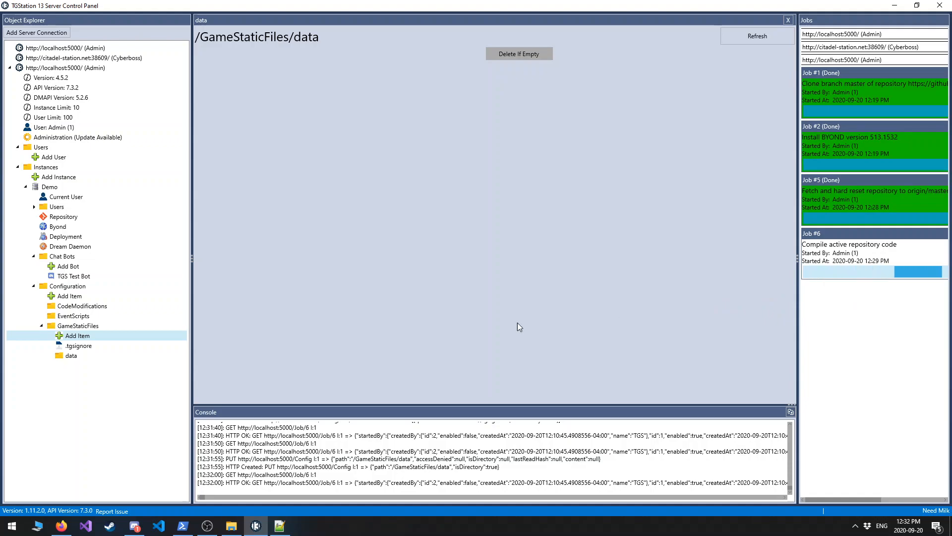
pyautogui.click(74, 356)
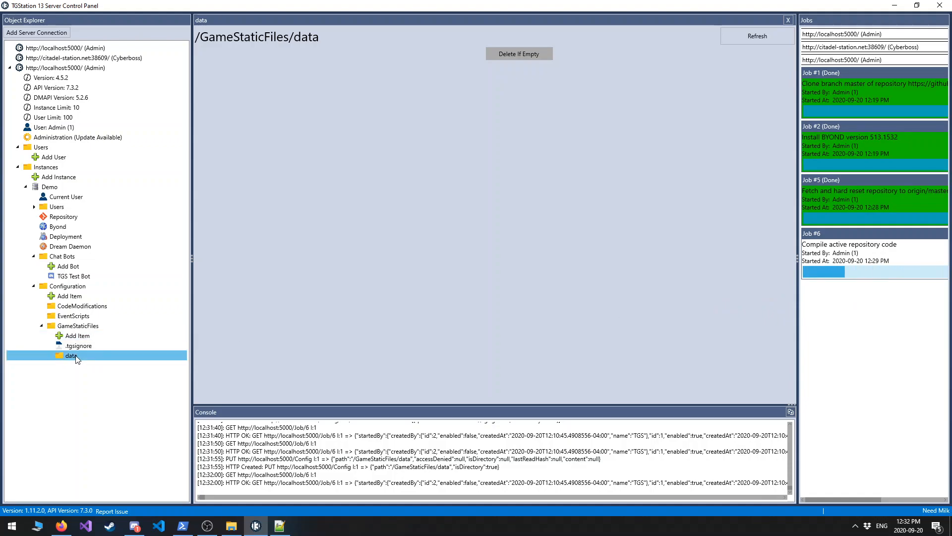
# Create a directory named config inside GameStaticFiles and open it.
pyautogui.click(77, 336)
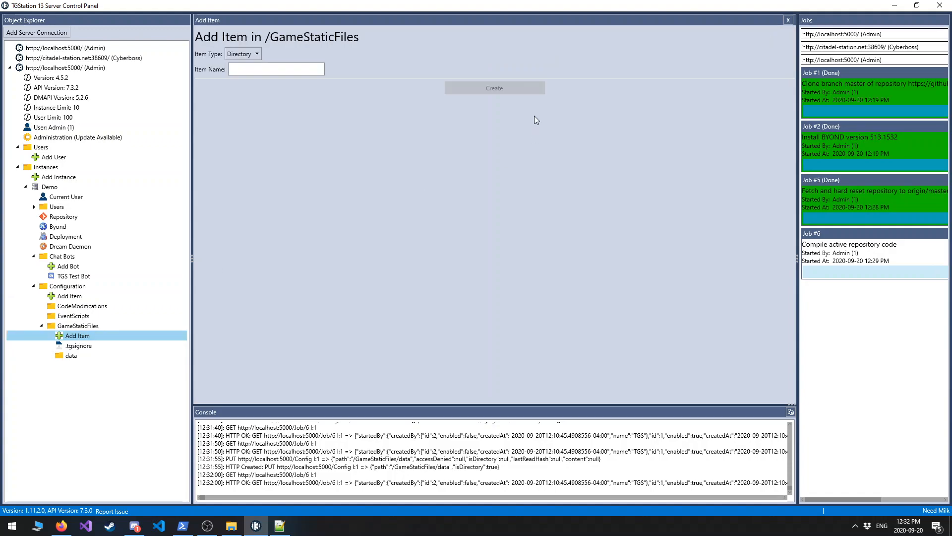
pyautogui.click(243, 54)
pyautogui.click(254, 79)
pyautogui.click(275, 70)
pyautogui.write('config')
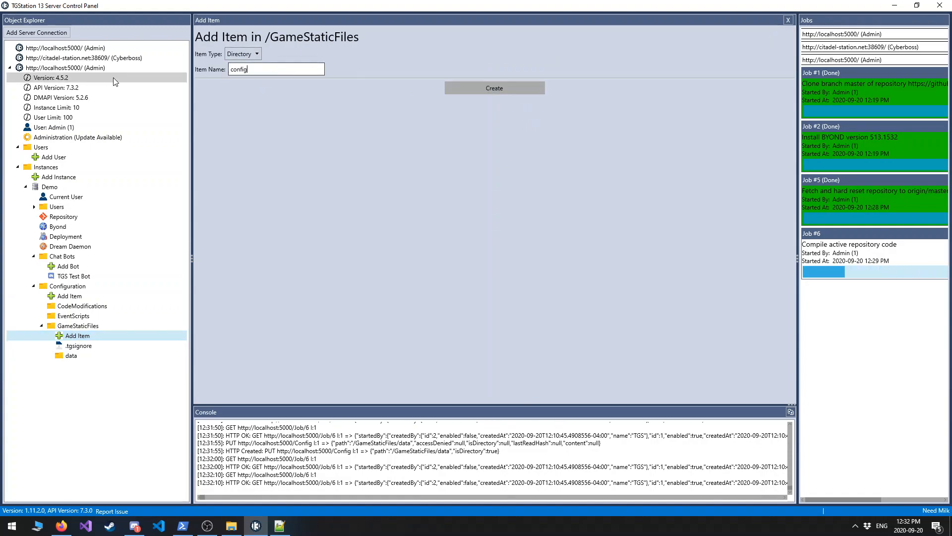
pyautogui.click(481, 87)
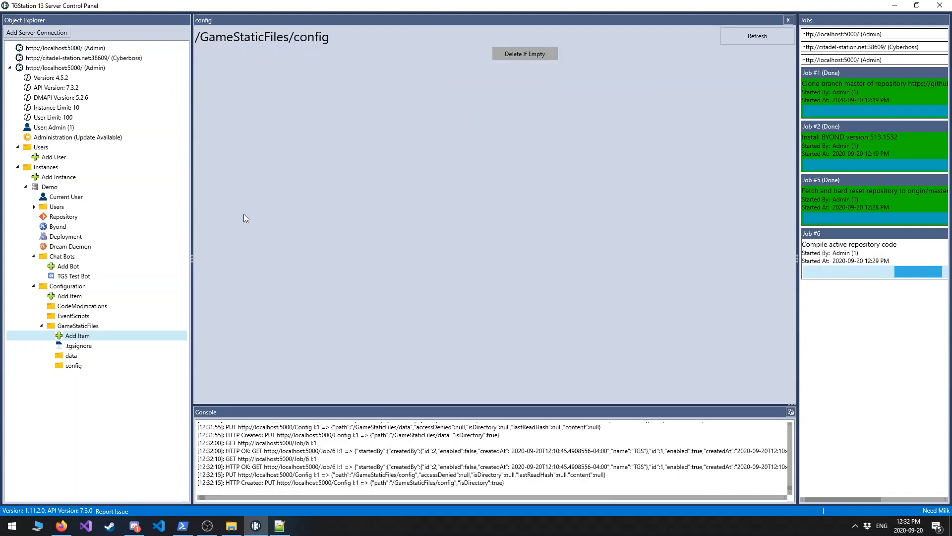
pyautogui.click(75, 366)
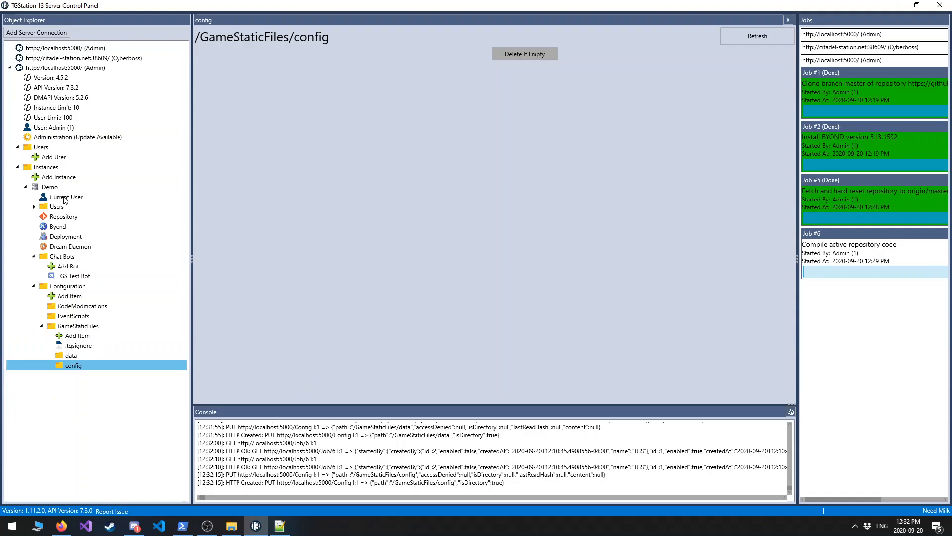
# Switch to File Explorer and copy everything in the config folder of tgs4_demo_instance's Repository on the Cyberstorage (S:) drive.
pyautogui.moveTo(238, 523)
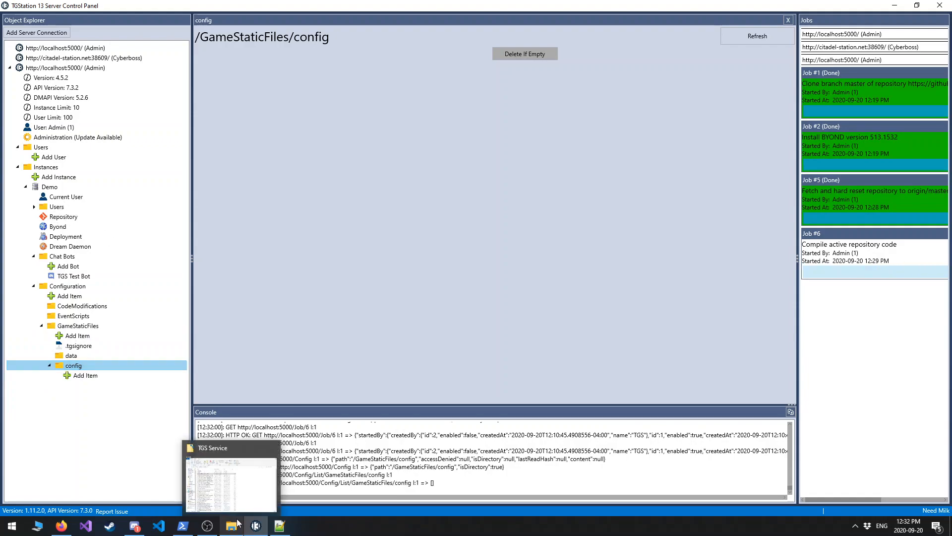
pyautogui.click(238, 499)
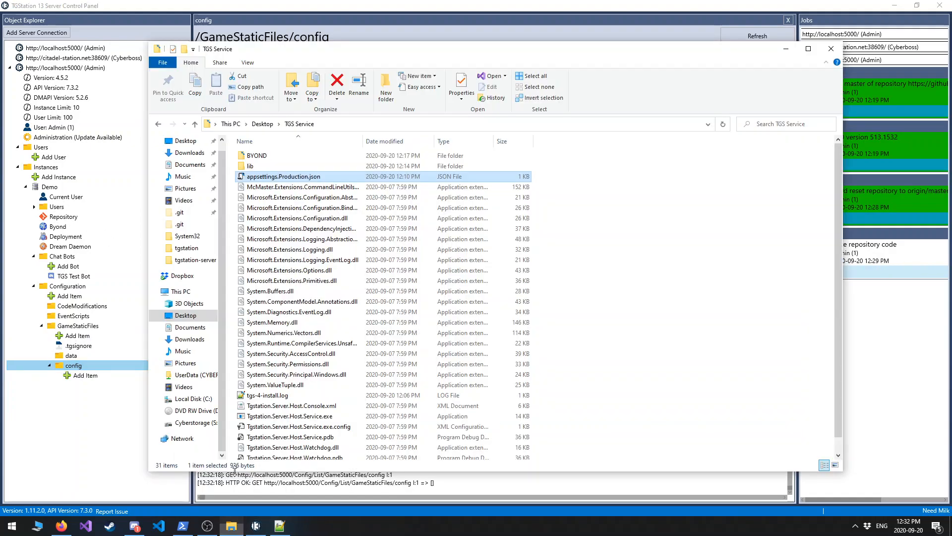
pyautogui.click(197, 424)
pyautogui.scroll(-4, 268, 258)
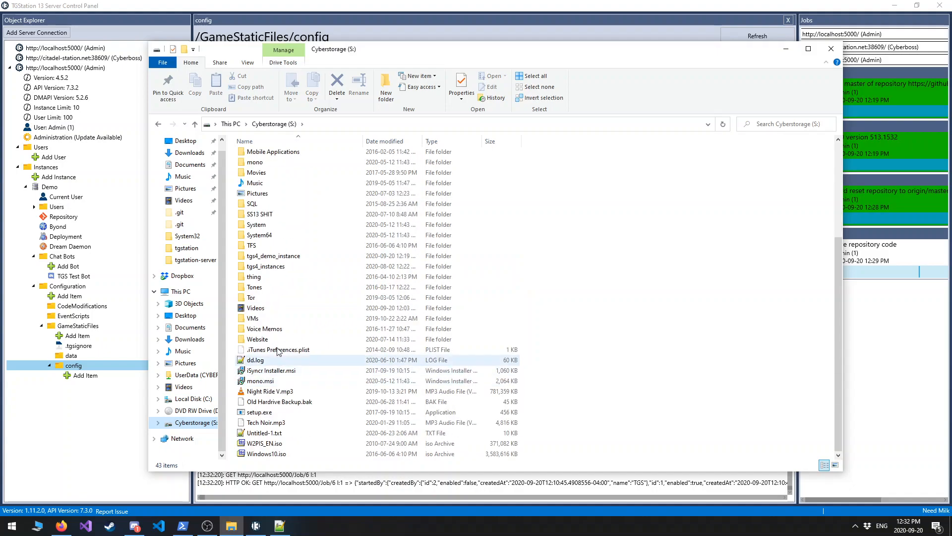
pyautogui.doubleClick(266, 257)
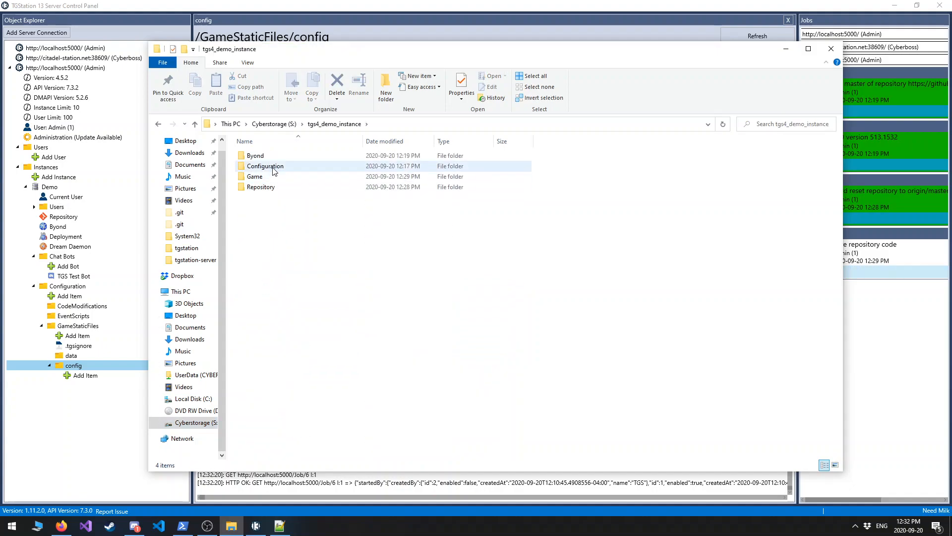
pyautogui.doubleClick(263, 187)
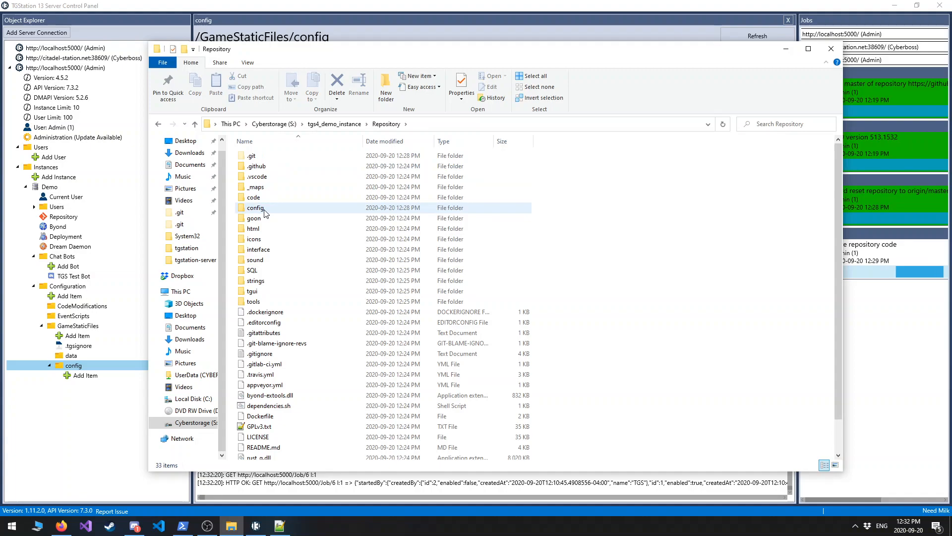
pyautogui.doubleClick(264, 208)
pyautogui.hotkey('ctrl', 'a')
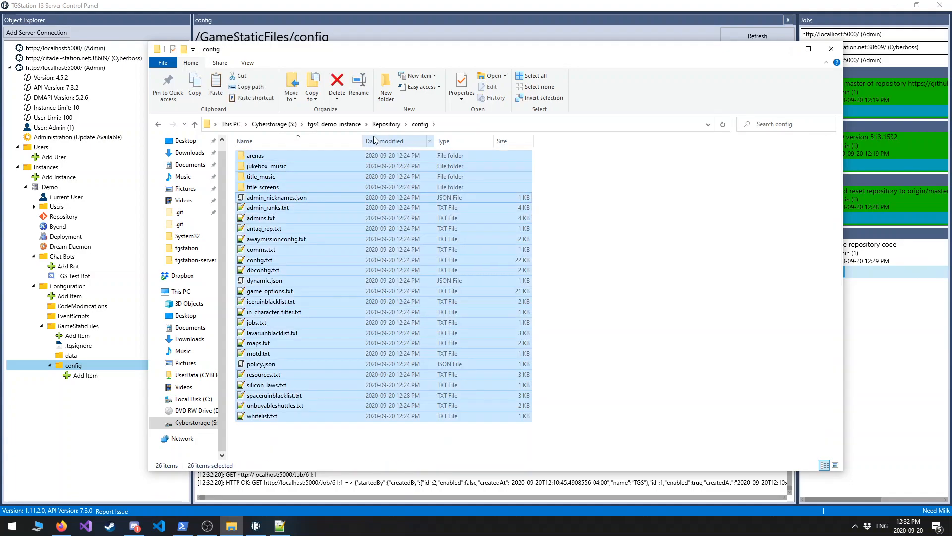
# Paste the copied configuration files into tgs4_demo_instance's Configuration\GameStaticFiles\config folder and go back up to GameStaticFiles.
pyautogui.click(334, 124)
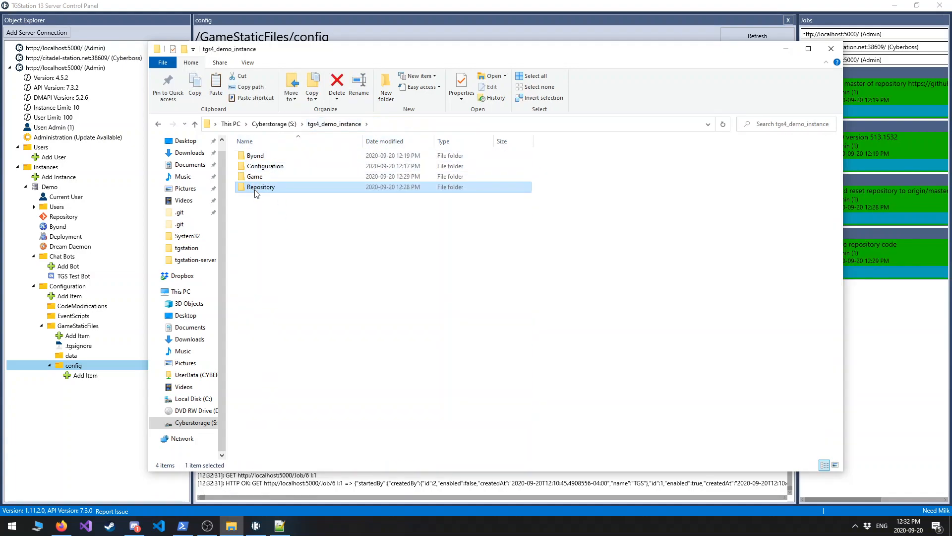
pyautogui.doubleClick(265, 166)
pyautogui.click(267, 178)
pyautogui.doubleClick(267, 177)
pyautogui.doubleClick(258, 155)
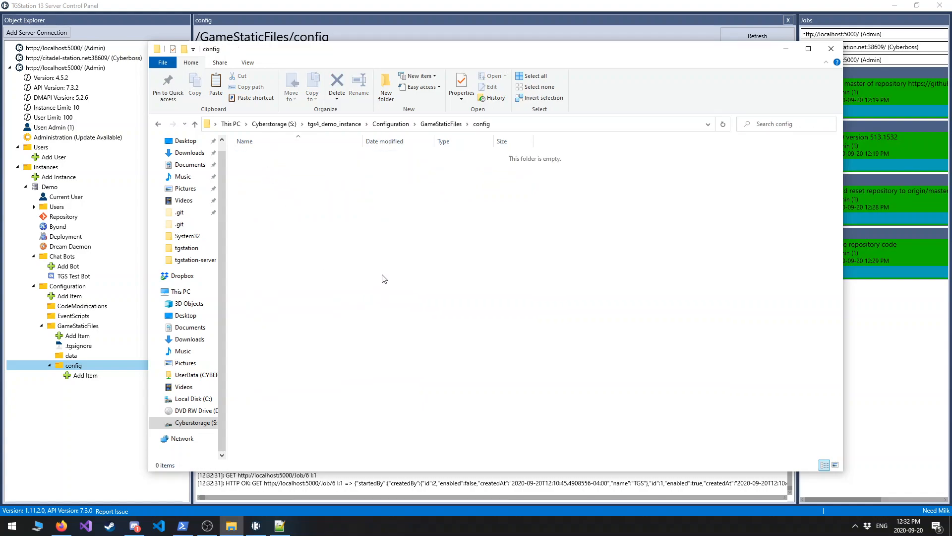
pyautogui.hotkey('ctrl', 'v')
pyautogui.click(695, 351)
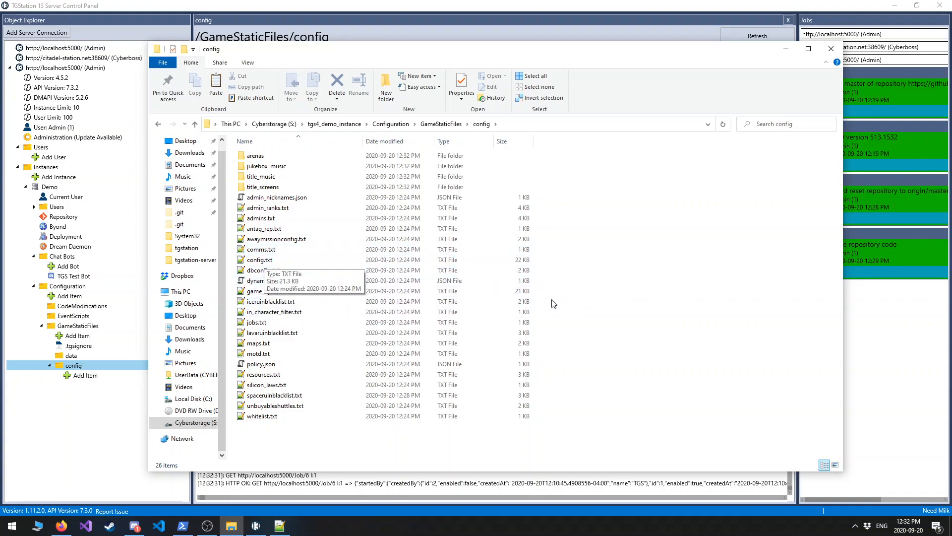
pyautogui.click(436, 125)
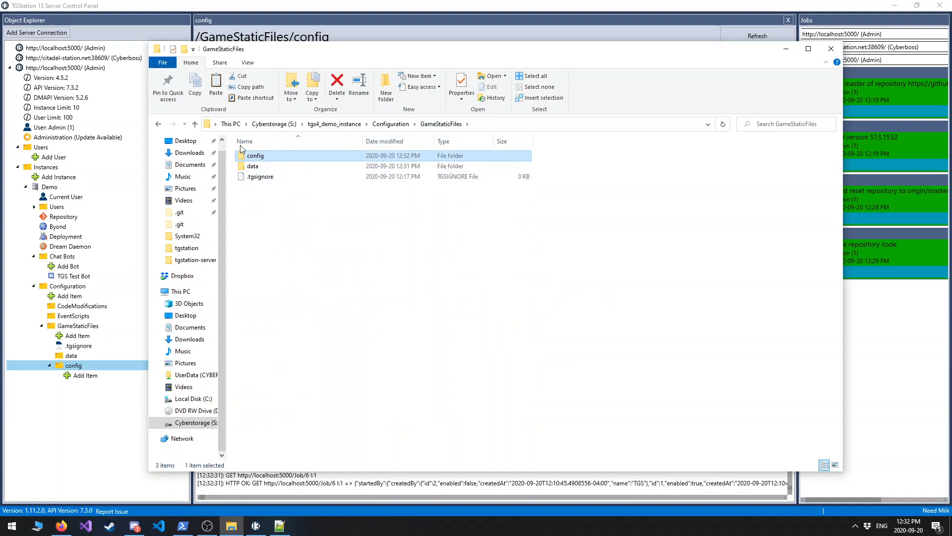
# Return to the TGStation 13 Server Control Panel and start another deployment of the Demo instance's repository code.
pyautogui.click(127, 265)
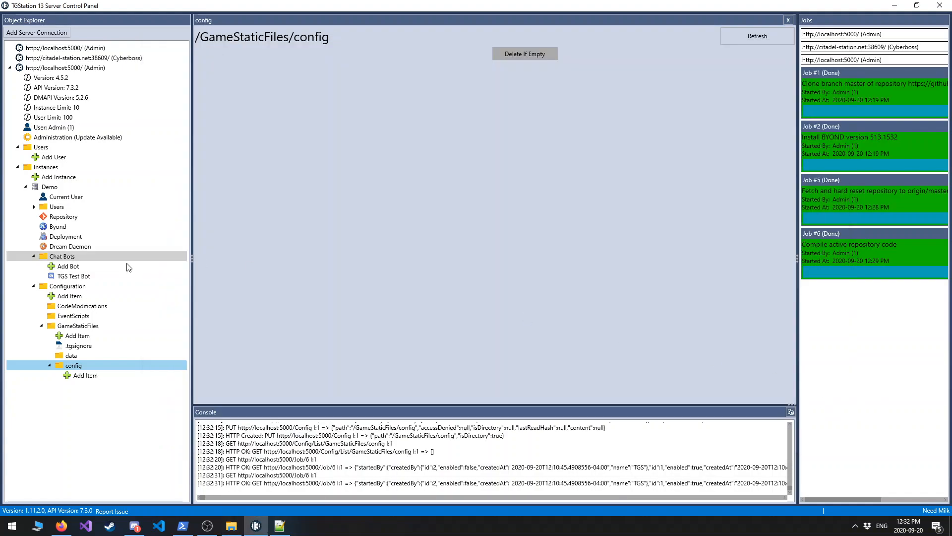
pyautogui.click(69, 237)
pyautogui.click(424, 198)
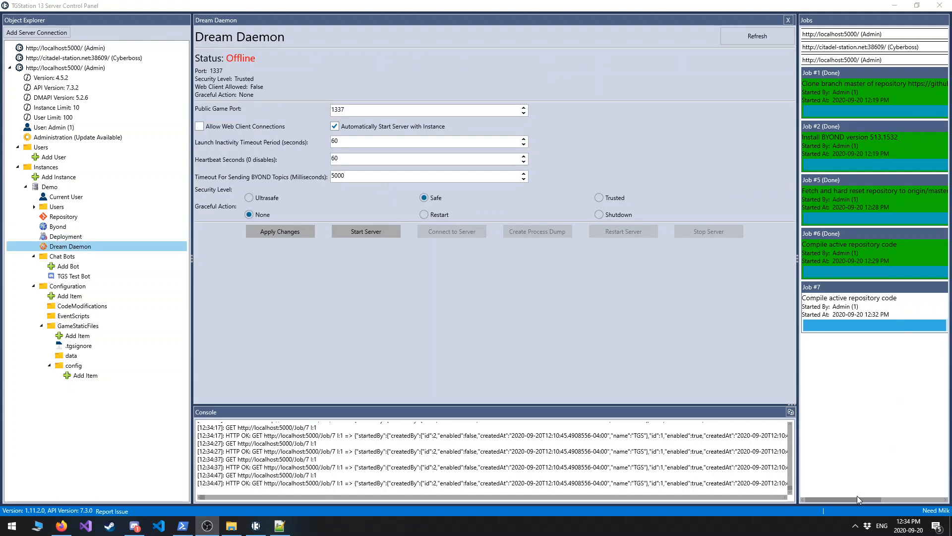
# Dismiss all finished jobs from the jobs list and start the Demo instance's Dream Daemon server.
pyautogui.moveTo(837, 499); pyautogui.dragTo(920, 498)
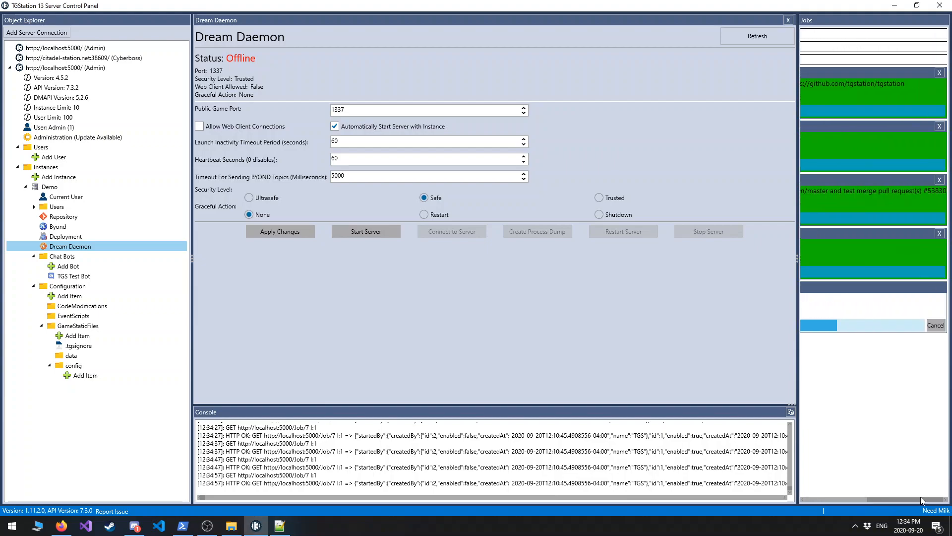
pyautogui.click(939, 73)
pyautogui.click(939, 73)
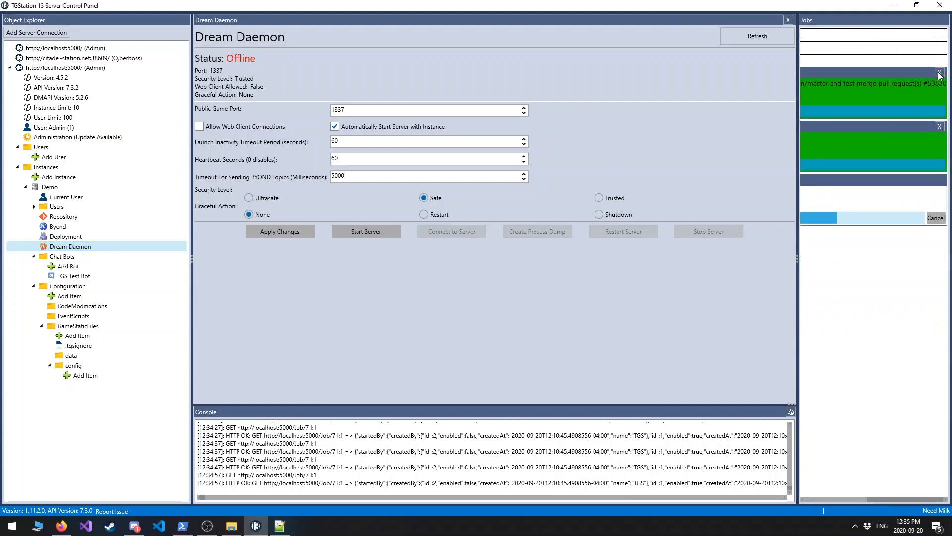
pyautogui.click(940, 72)
pyautogui.click(939, 72)
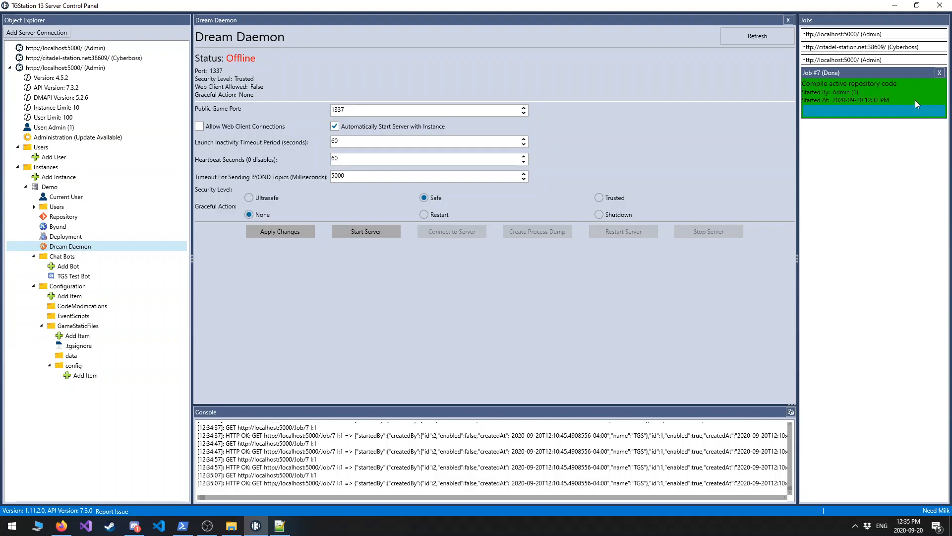
pyautogui.click(940, 74)
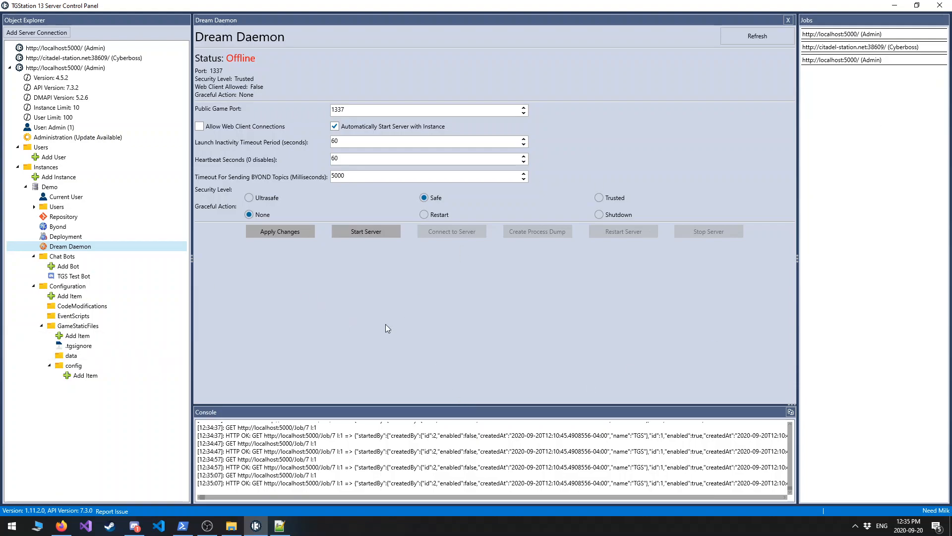
pyautogui.click(366, 234)
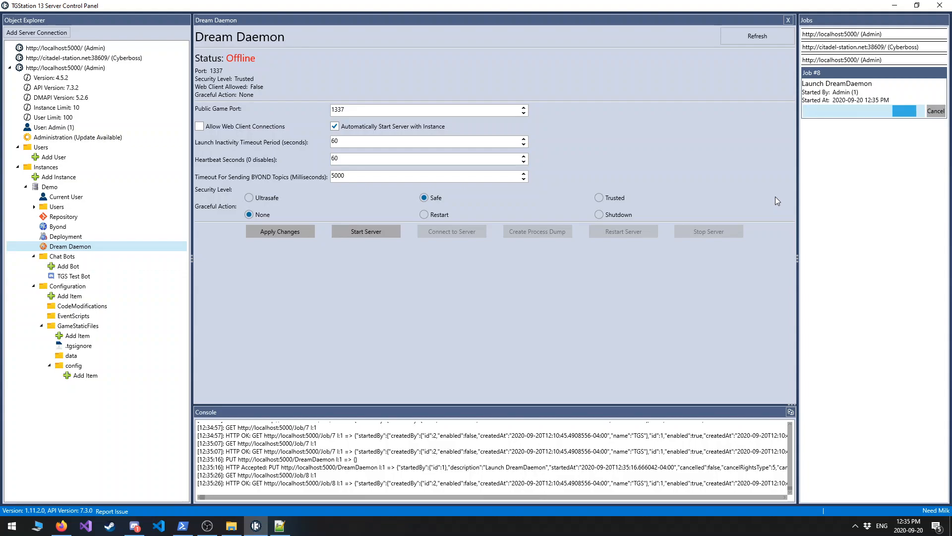
# Launch BYOND and connect to the game server at 127.0.0.1:1337.
pyautogui.write('byond')
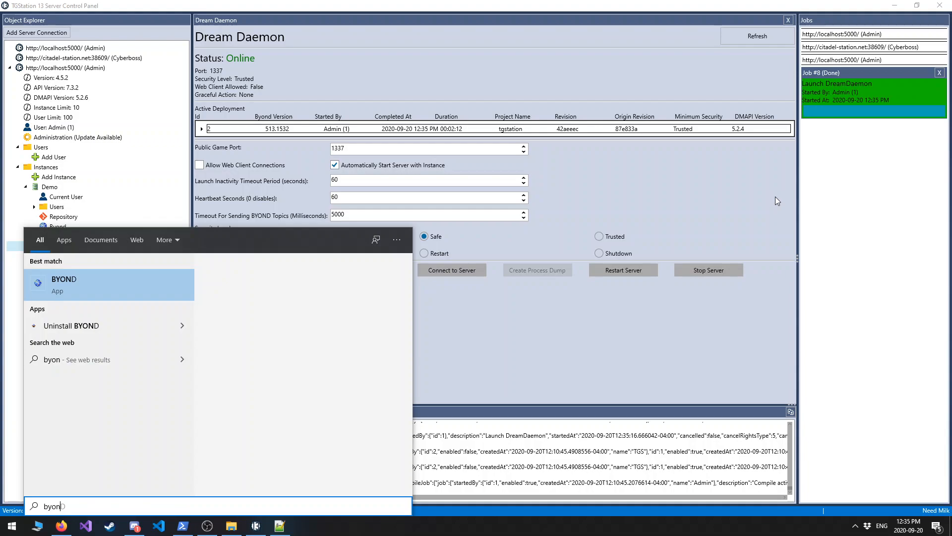
pyautogui.press('Return')
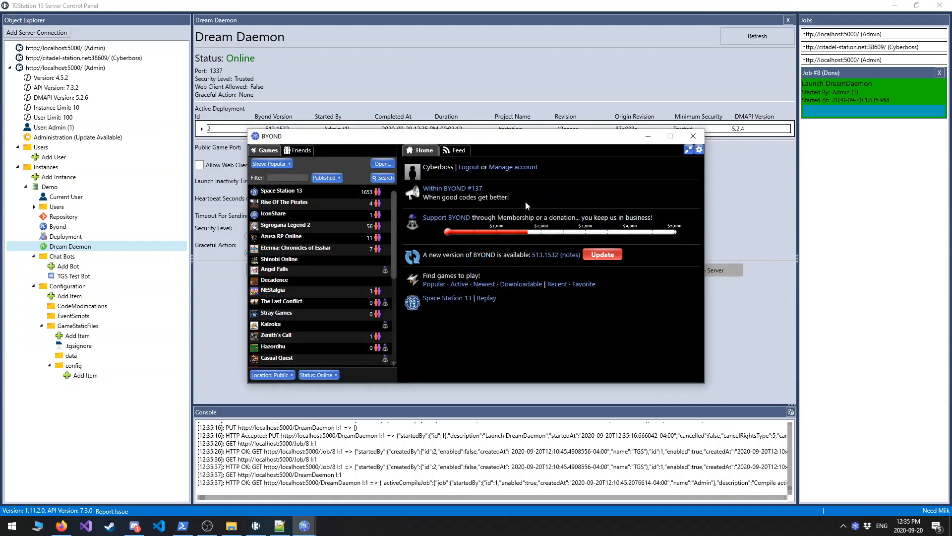
pyautogui.hotkey('ctrl', 'o')
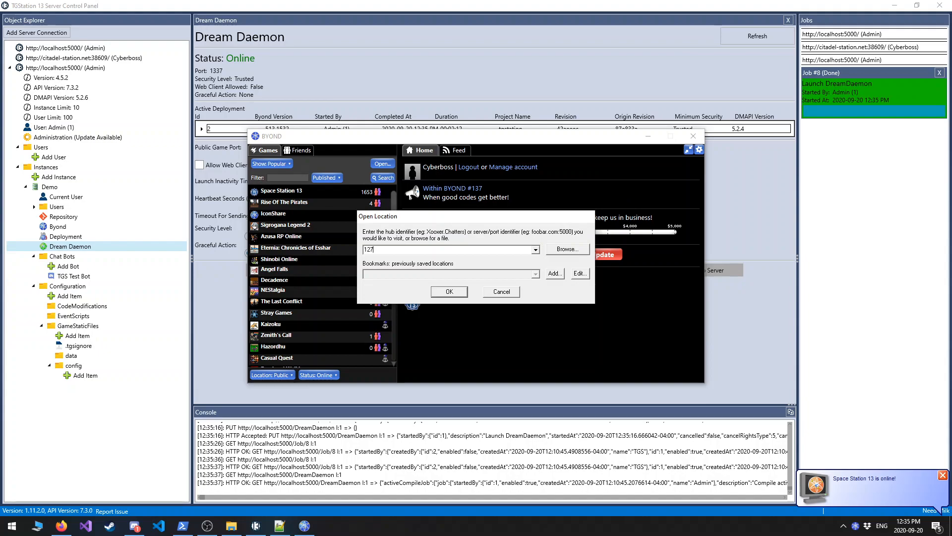
pyautogui.write('127.0.0.1')
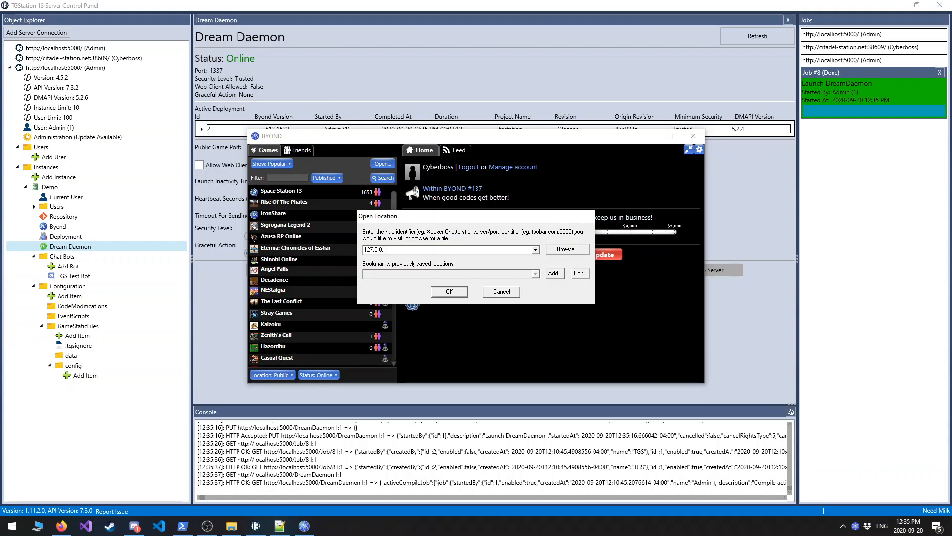
pyautogui.write(':1337')
pyautogui.press('Return')
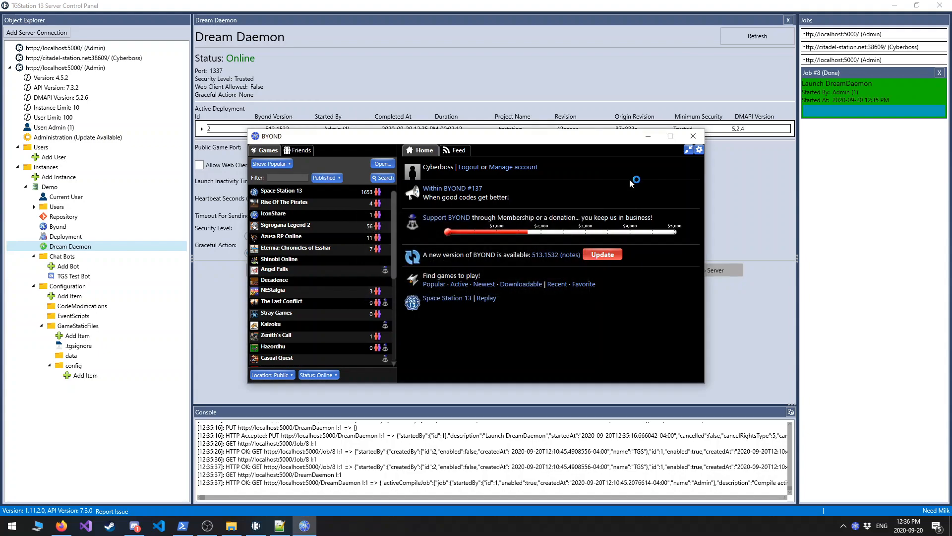
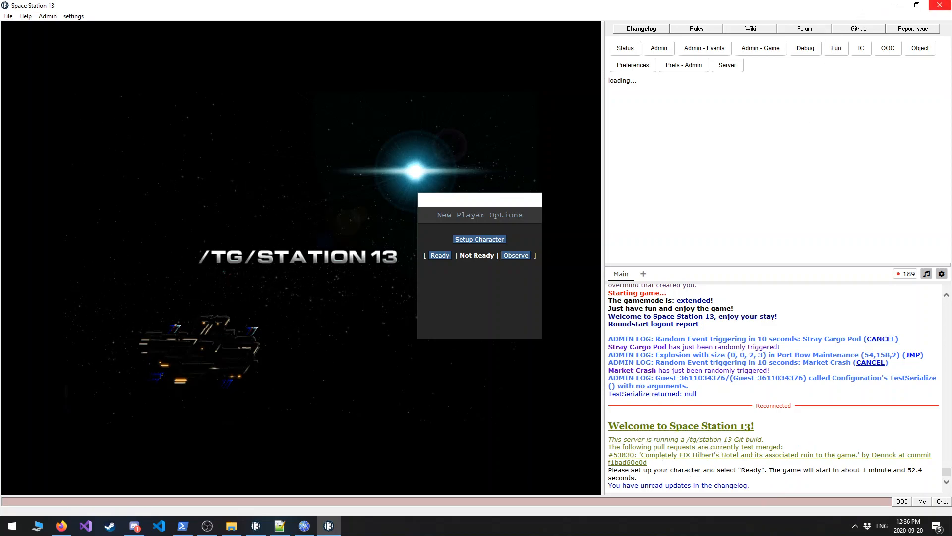
# Restore the Space Station 13 game window to a smaller size over the control panel.
pyautogui.moveTo(719, 5); pyautogui.dragTo(740, 39)
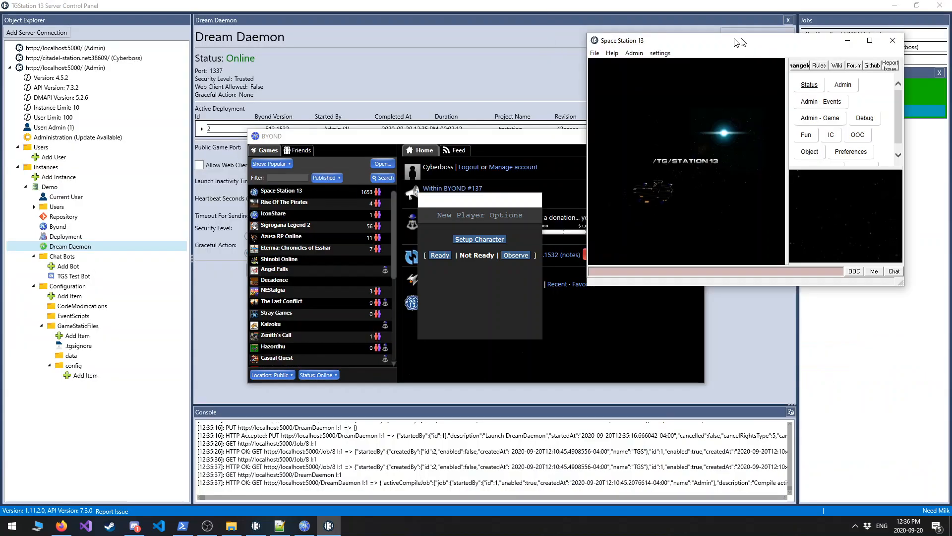
pyautogui.doubleClick(724, 41)
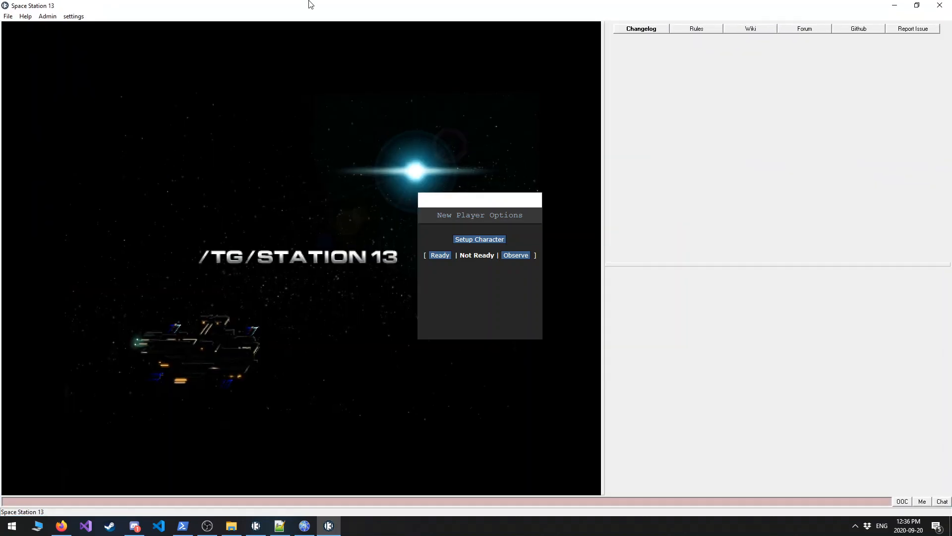
pyautogui.doubleClick(311, 4)
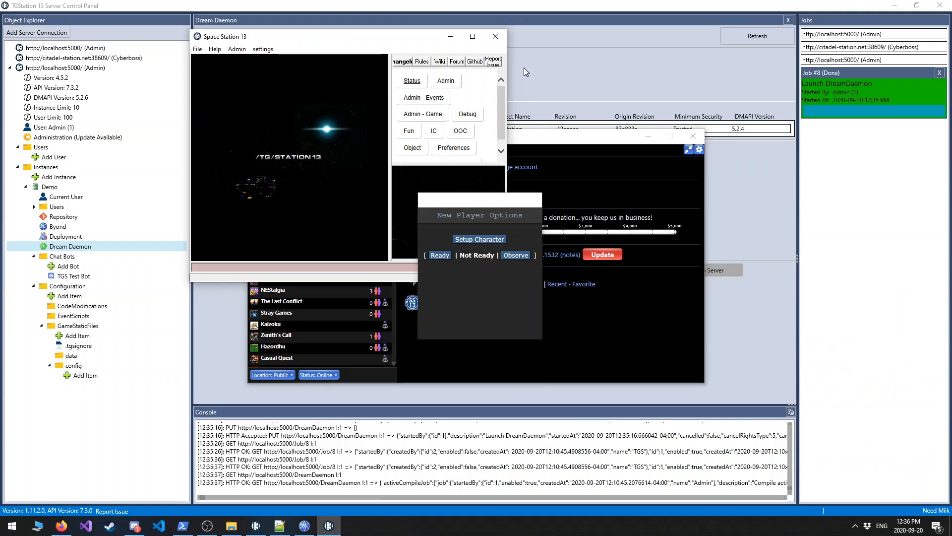
# Open the release notes of the available 4.5.3 update from the server's Administration page and check appsettings.Production.json in Notepad++.
pyautogui.click(70, 137)
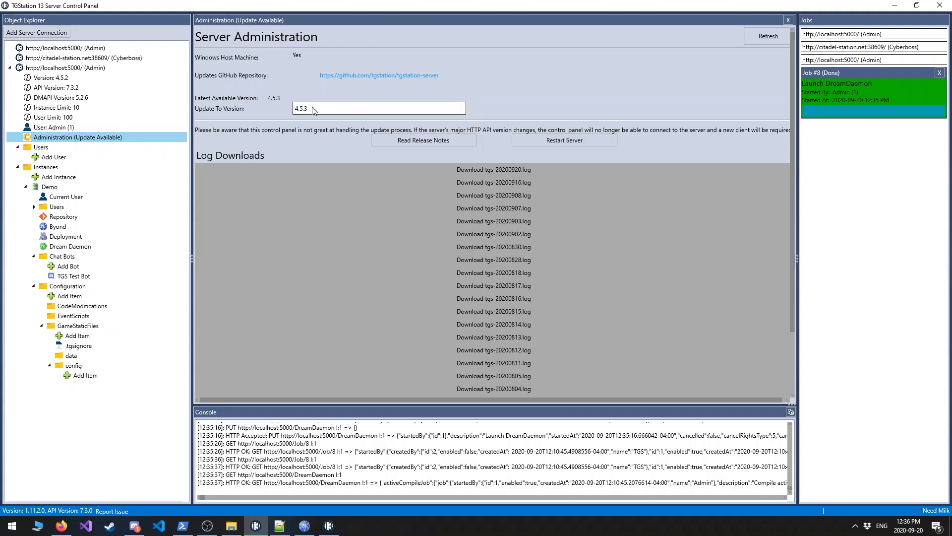
pyautogui.click(411, 141)
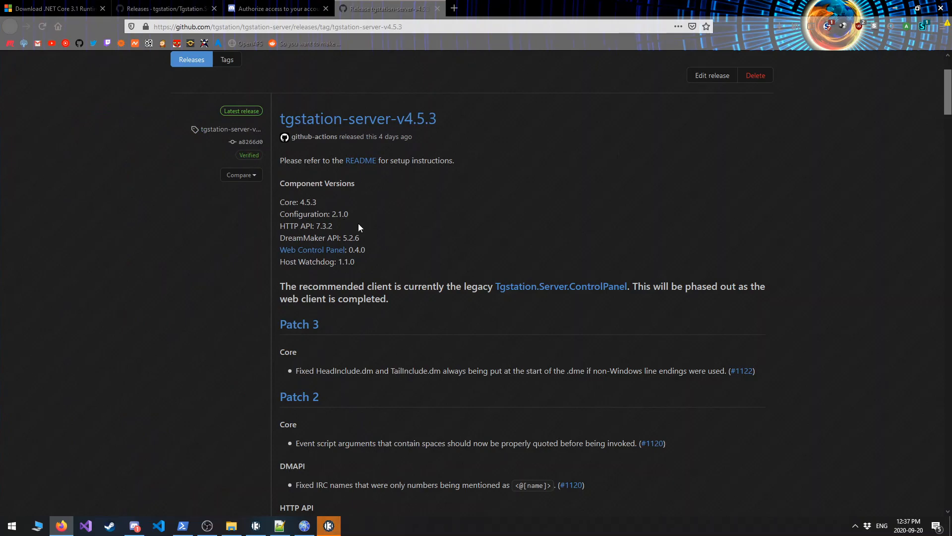
pyautogui.click(280, 526)
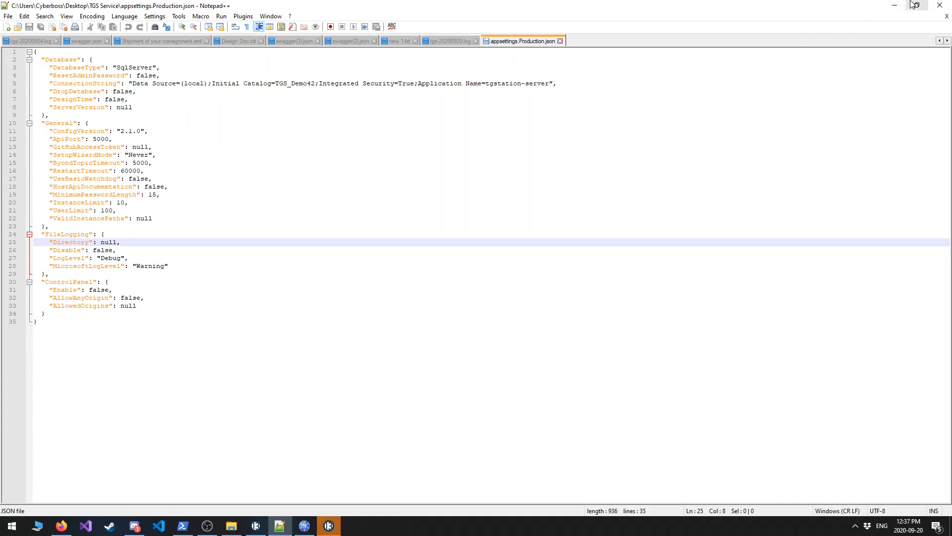
pyautogui.click(896, 10)
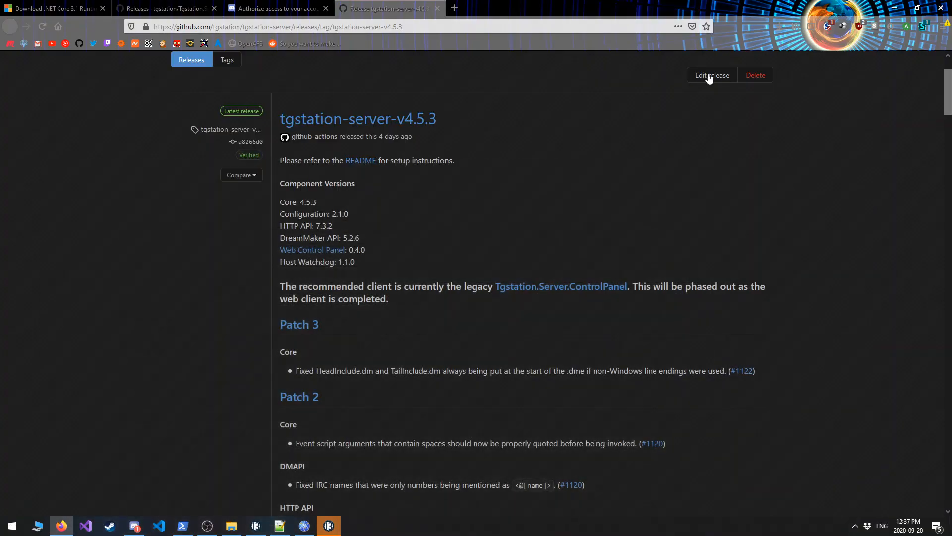
# Examine the tgstation-server-v4.5.3 release notes, from the patch entries down to the Configuration changes under Update 5.X.
pyautogui.scroll(-3, 428, 349)
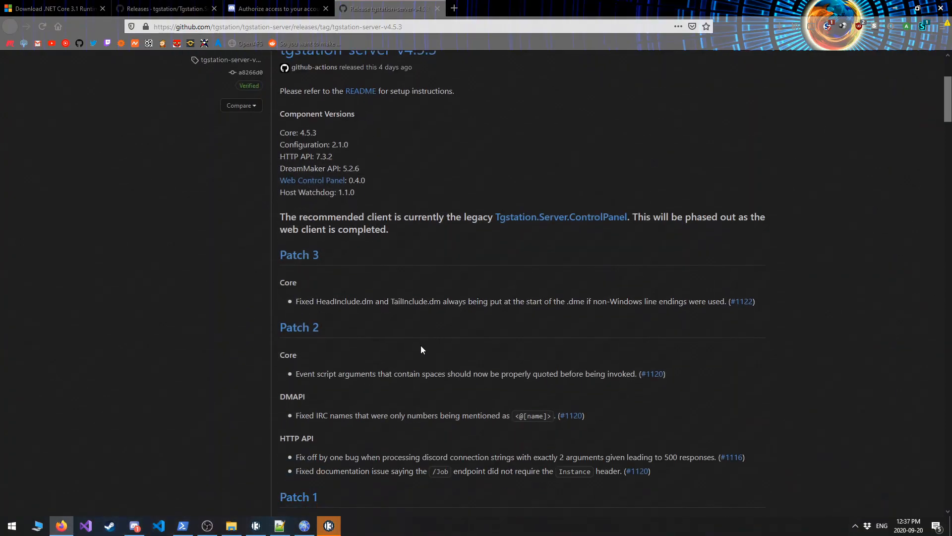
pyautogui.scroll(3, 549, 231)
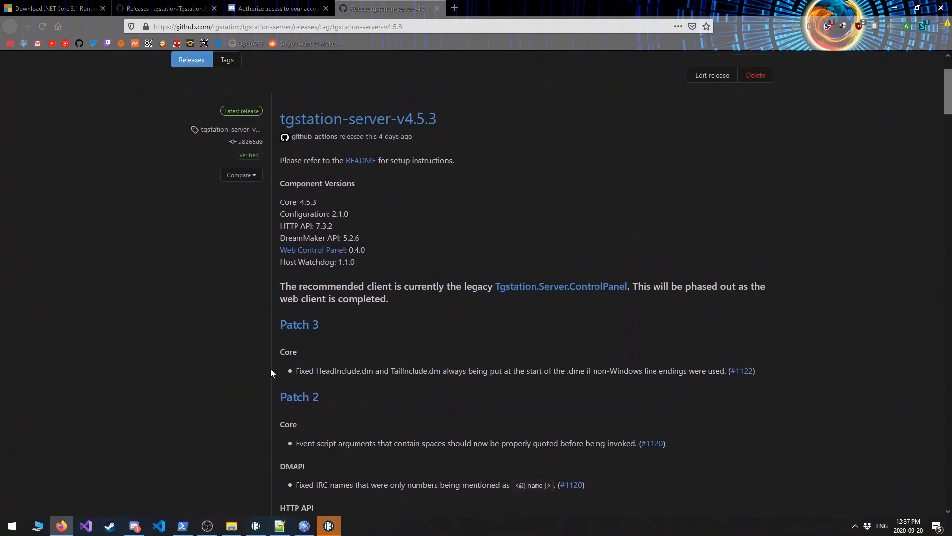
pyautogui.scroll(-2, 290, 372)
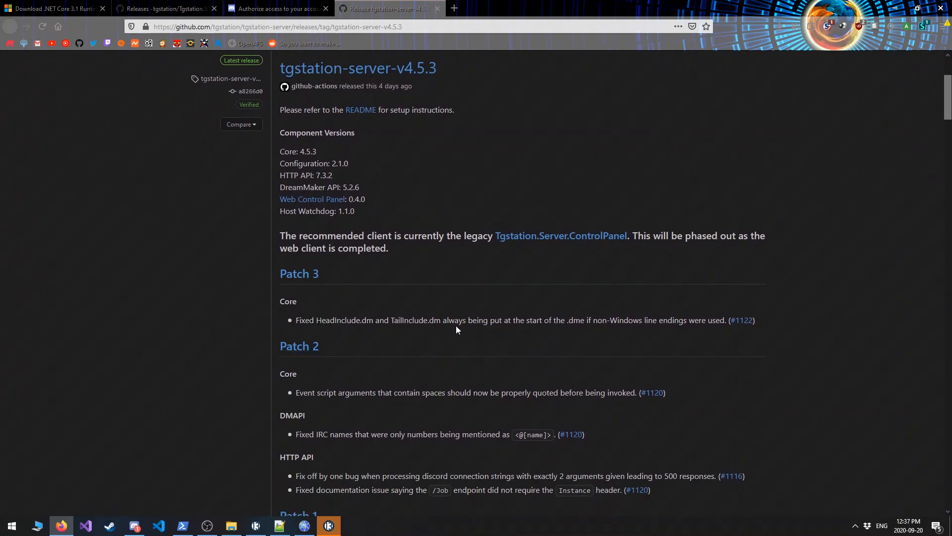
pyautogui.scroll(-5, 704, 346)
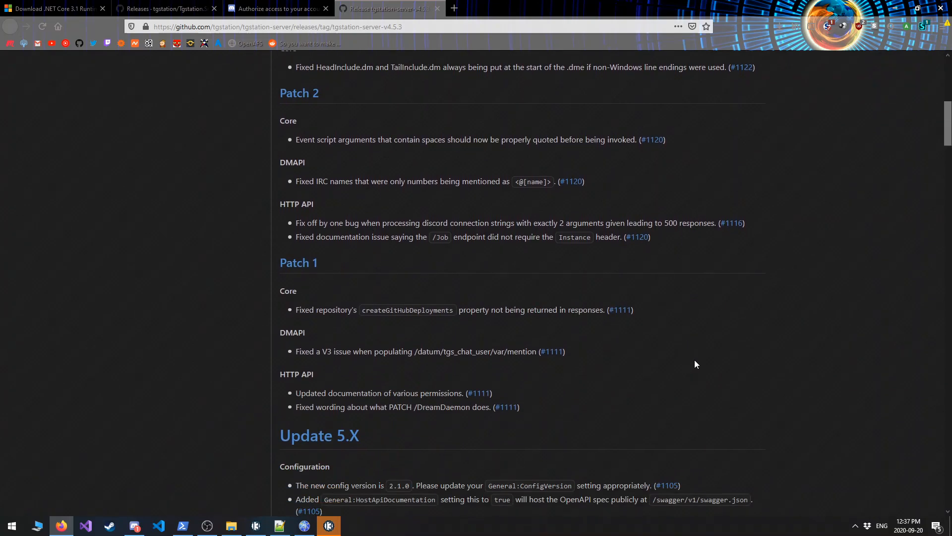
pyautogui.scroll(-2, 700, 362)
pyautogui.scroll(5, 702, 363)
pyautogui.scroll(-5, 698, 361)
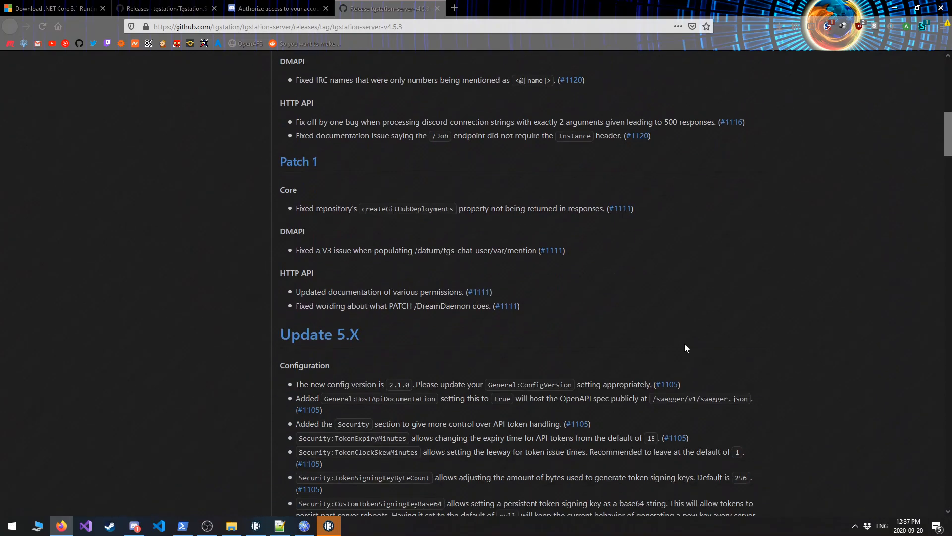
pyautogui.scroll(-3, 686, 347)
pyautogui.moveTo(281, 213); pyautogui.dragTo(400, 218)
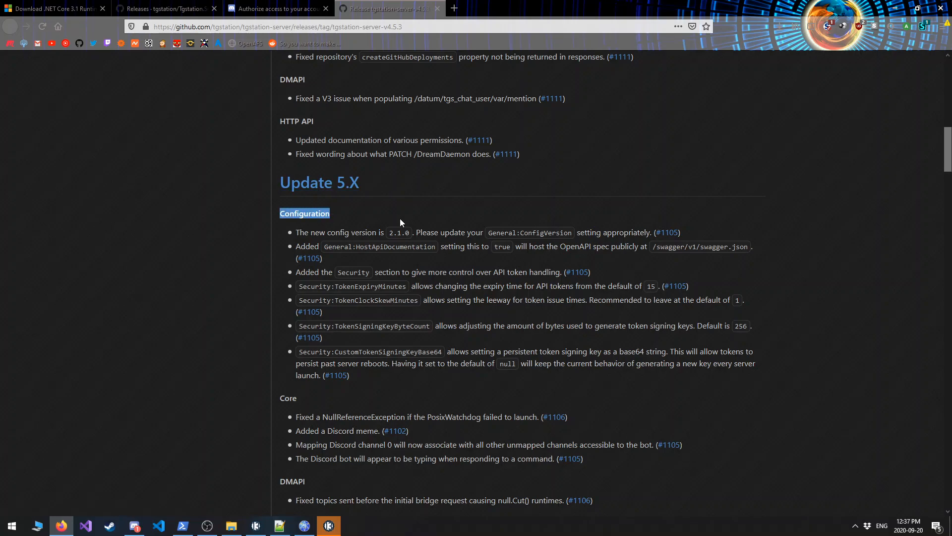
pyautogui.click(297, 231)
pyautogui.moveTo(298, 231); pyautogui.dragTo(620, 373)
pyautogui.click(620, 373)
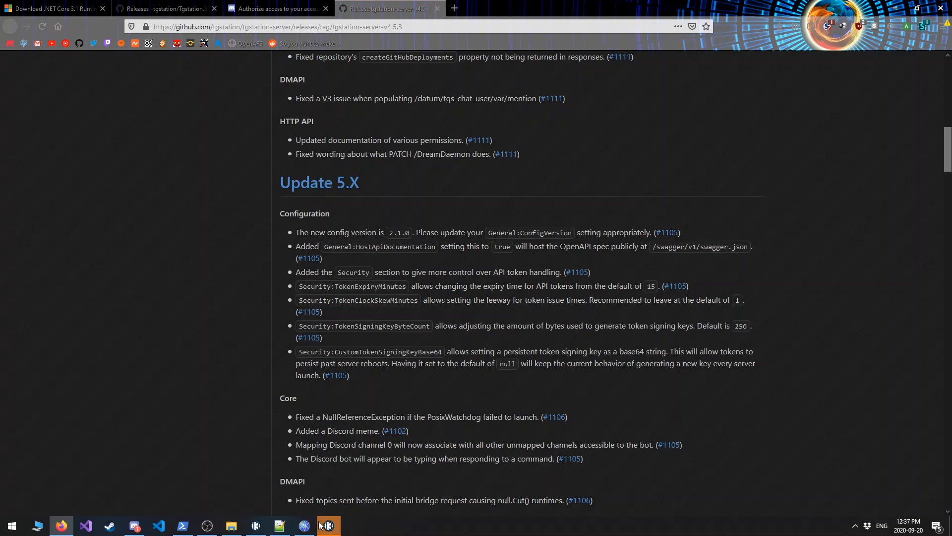
# Return to the TGStation 13 Server Control Panel and update the server to version 4.5.3, confirming the update.
pyautogui.moveTo(324, 527)
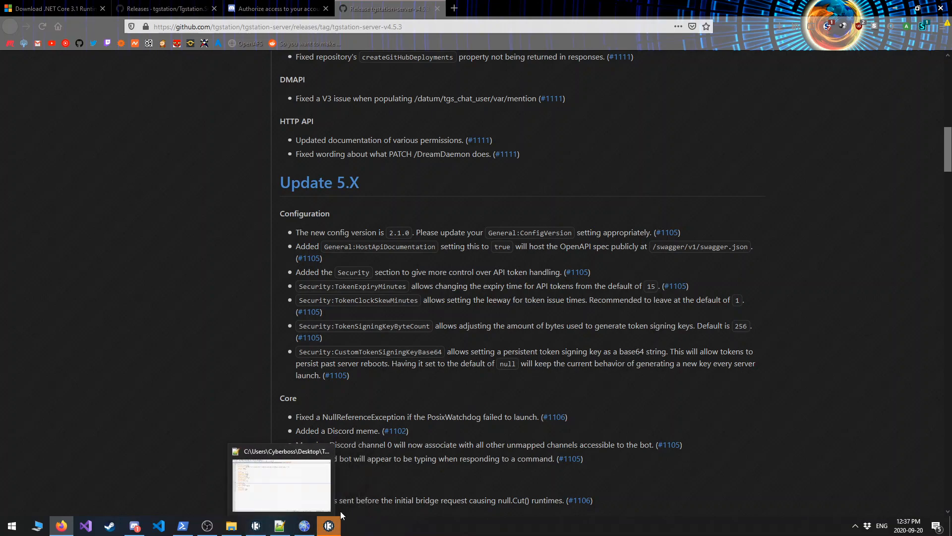
pyautogui.click(256, 525)
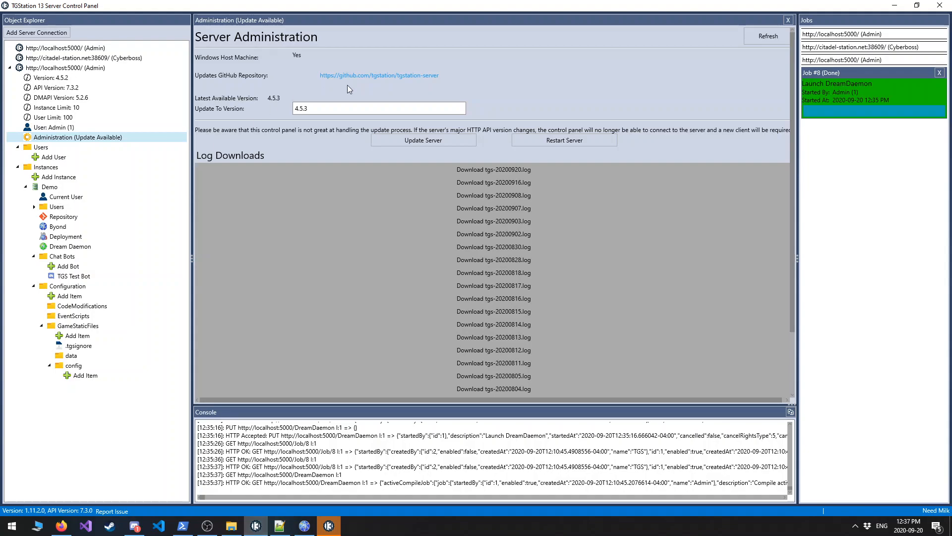
pyautogui.click(397, 139)
pyautogui.click(423, 141)
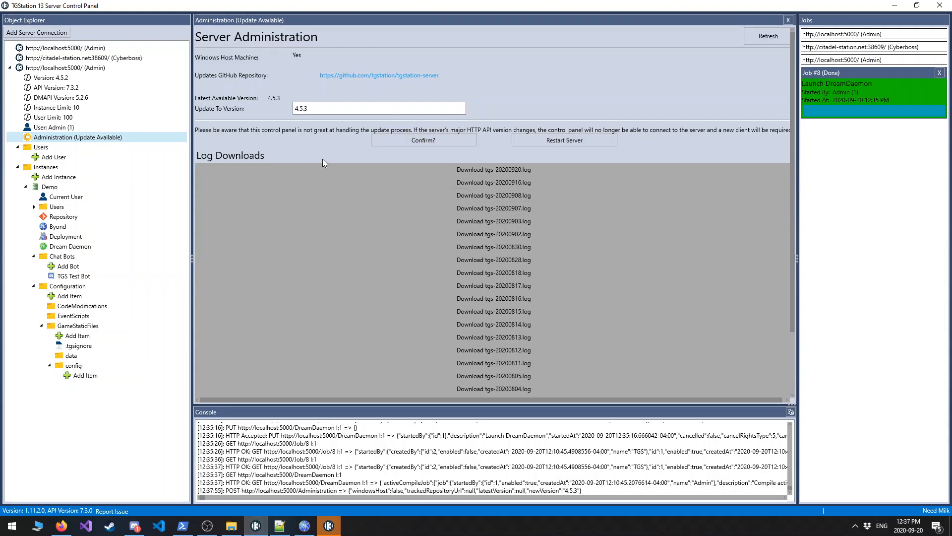
# Switch to the Space Station 13 game at full size, check its chat for the TGS update announcement and close the game.
pyautogui.click(304, 526)
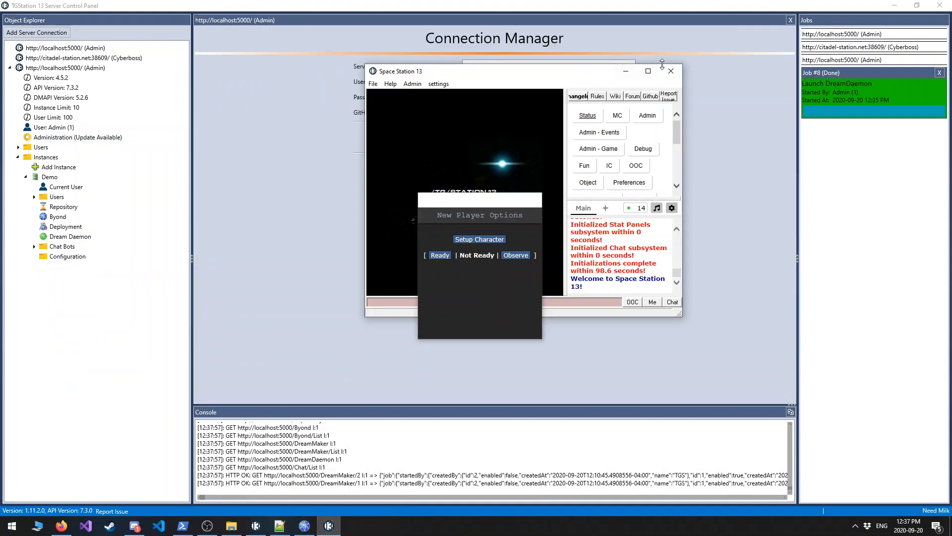
pyautogui.click(648, 71)
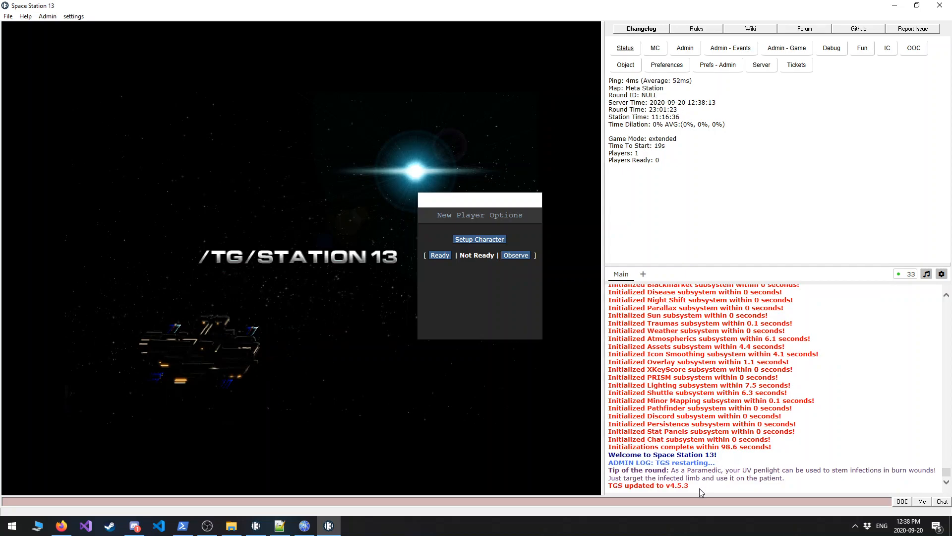
pyautogui.moveTo(700, 488); pyautogui.dragTo(610, 487)
pyautogui.click(610, 485)
pyautogui.click(941, 5)
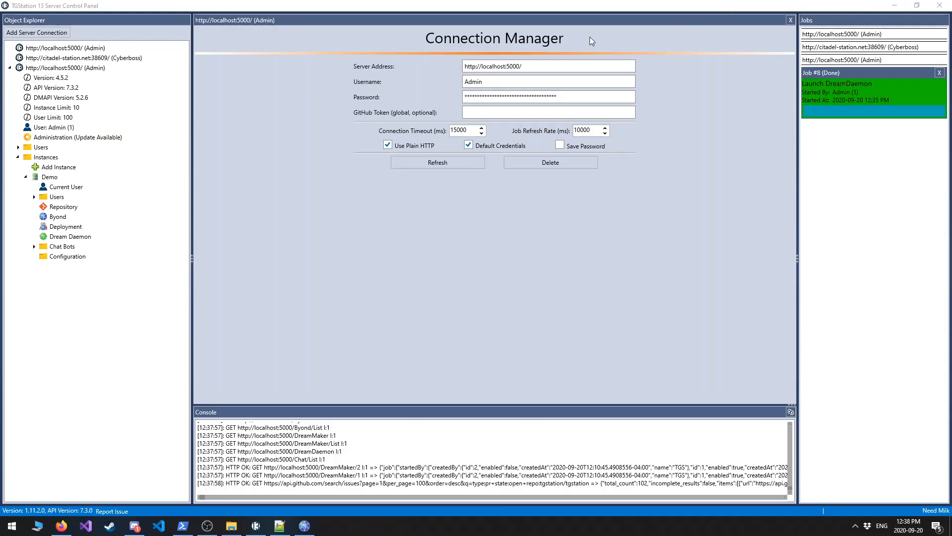
# Minimize all open windows to clear the desktop.
pyautogui.click(896, 6)
pyautogui.click(900, 6)
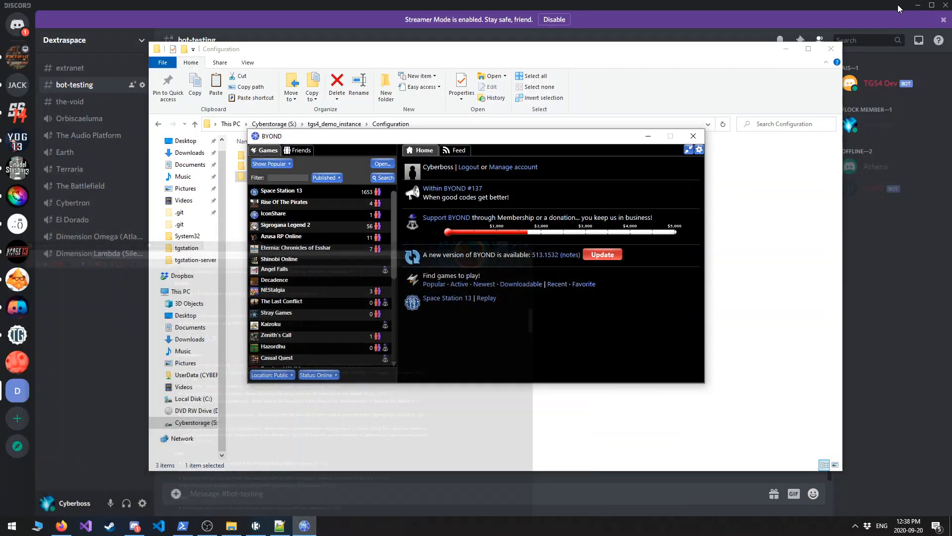
pyautogui.click(918, 6)
pyautogui.click(786, 49)
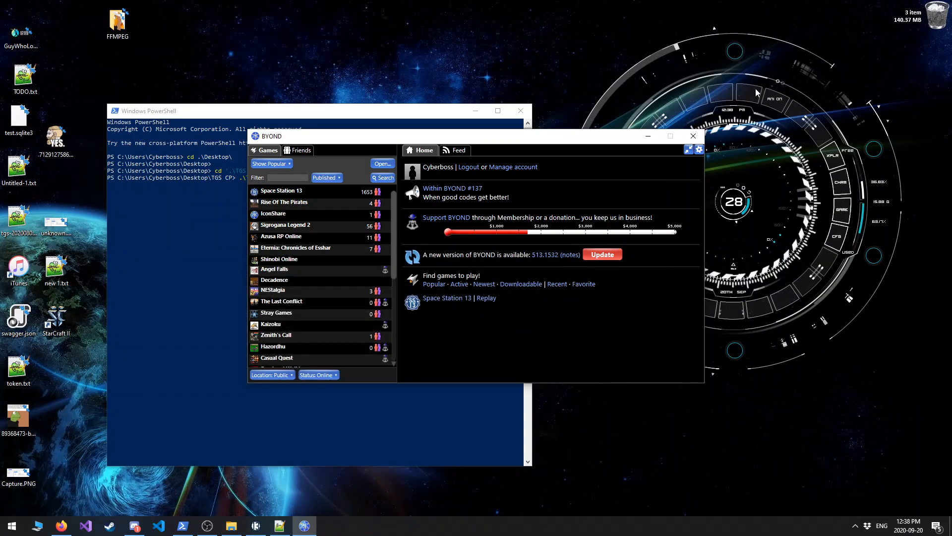
pyautogui.click(648, 136)
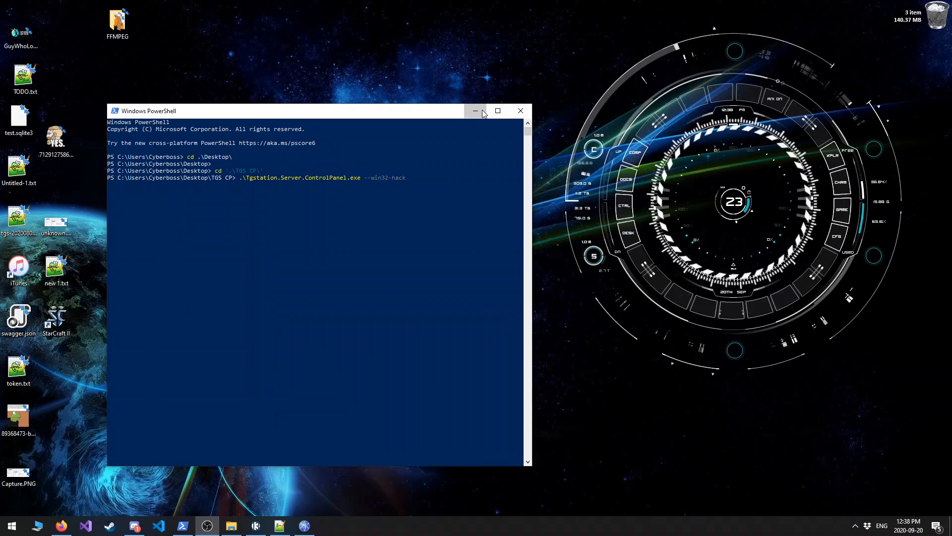
pyautogui.click(476, 110)
# Find and open the Windows Features dialog for turning Windows features on or off.
pyautogui.press('super')
pyautogui.write('en')
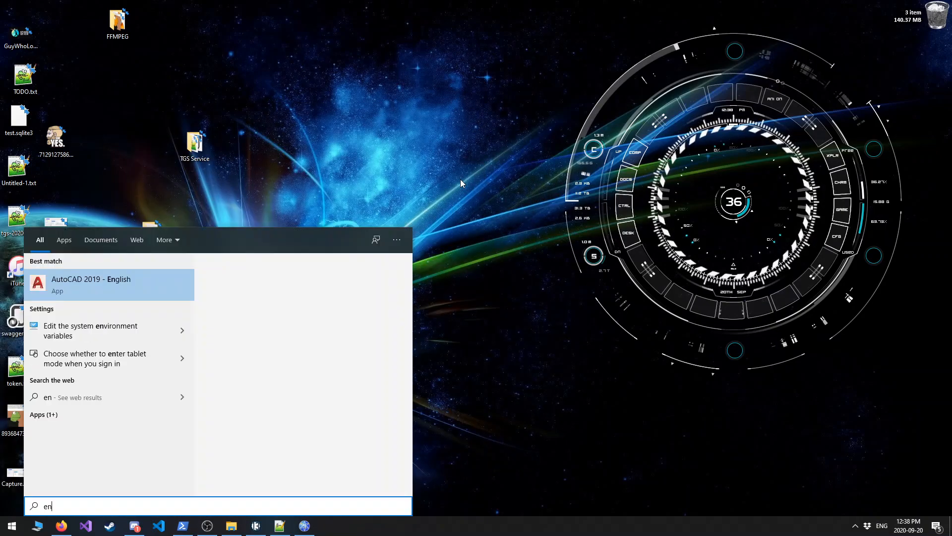
pyautogui.write('turn ')
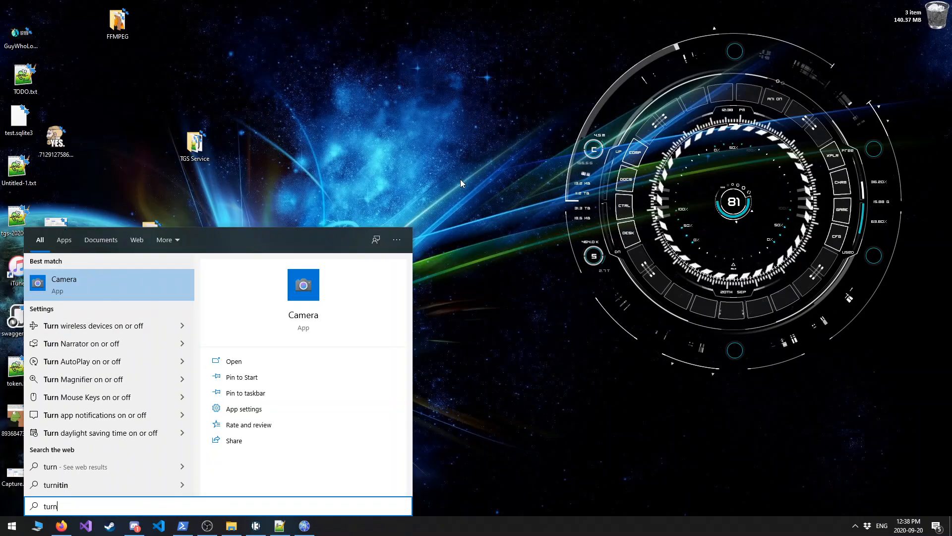
pyautogui.write('windo')
pyautogui.press('Return')
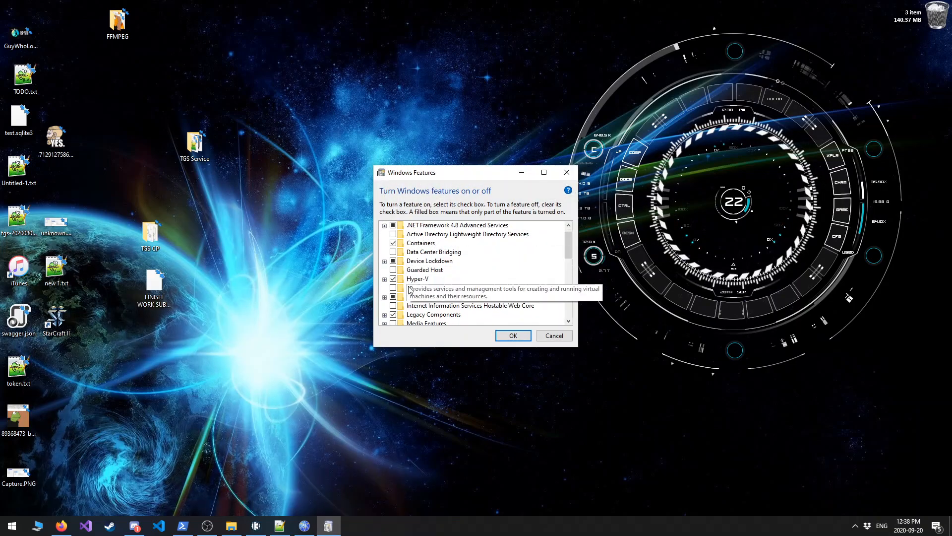
# Examine the Common HTTP Features under Internet Information Services' World Wide Web Services and close the dialog without changes.
pyautogui.click(385, 297)
pyautogui.click(394, 315)
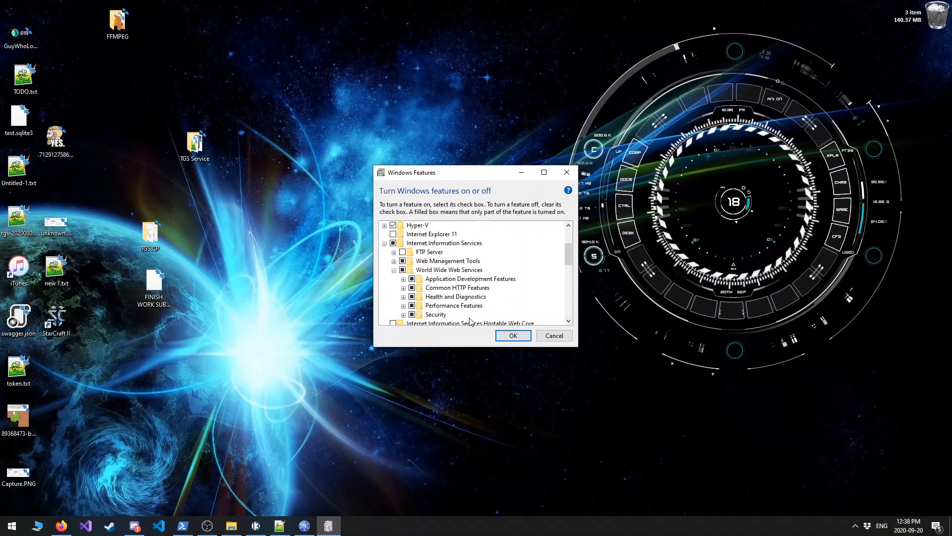
pyautogui.click(404, 288)
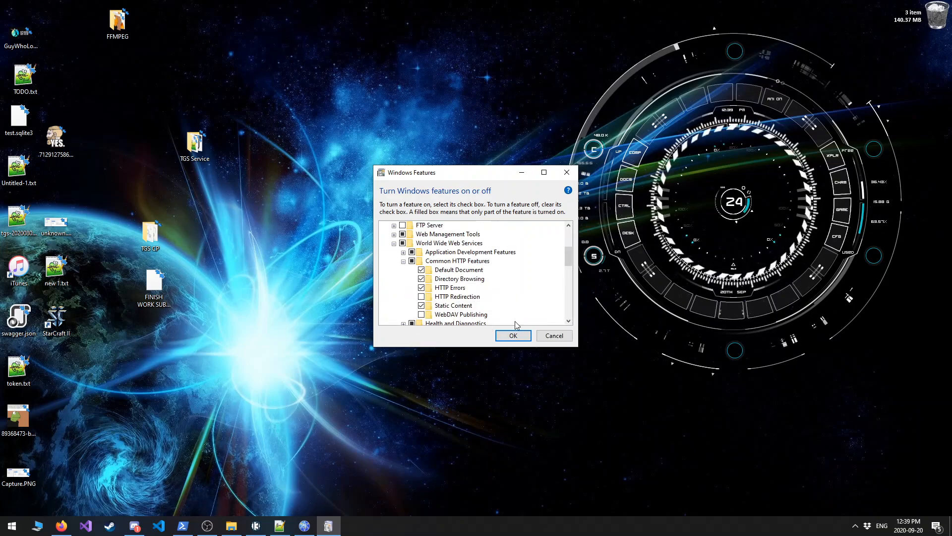
pyautogui.scroll(1, 458, 278)
pyautogui.click(559, 339)
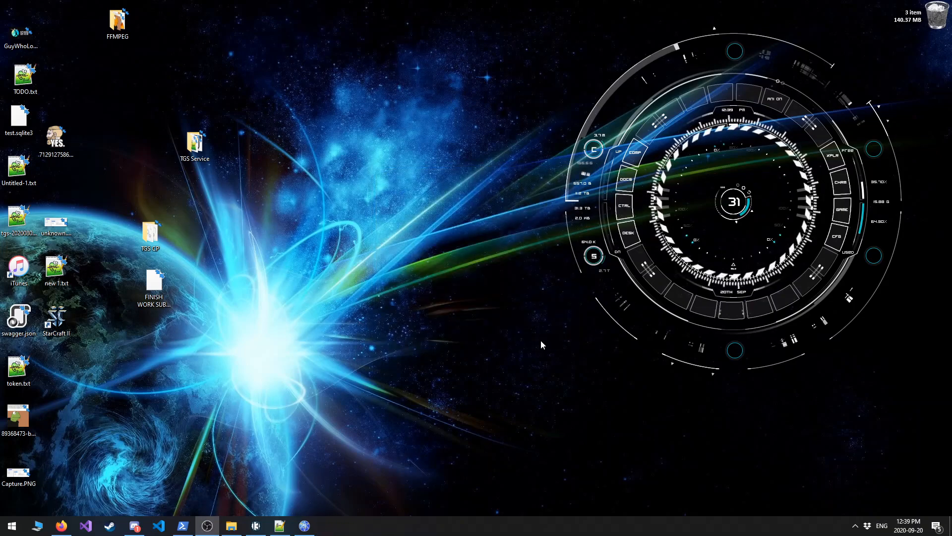
# Open Internet Information Services (IIS) Manager and expand the local server's Sites.
pyautogui.press('super')
pyautogui.write('iis')
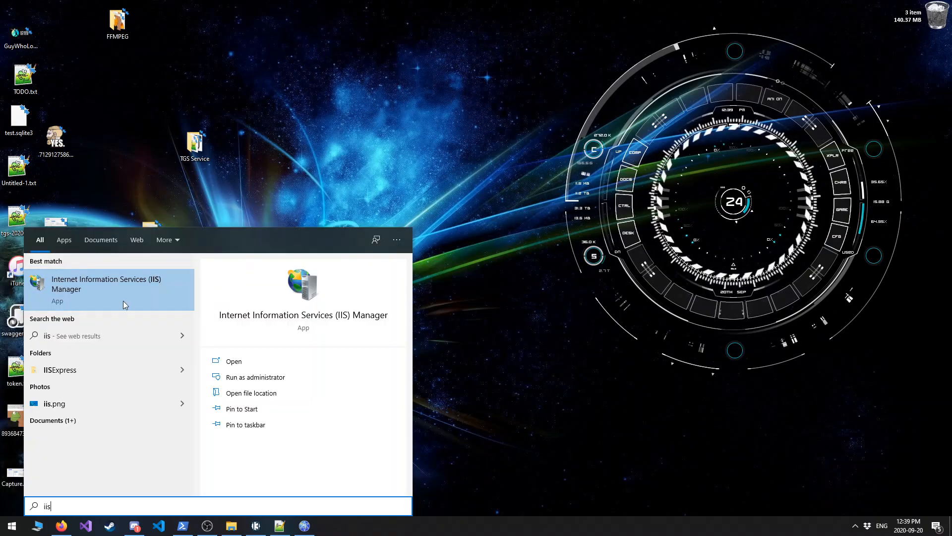
pyautogui.click(113, 279)
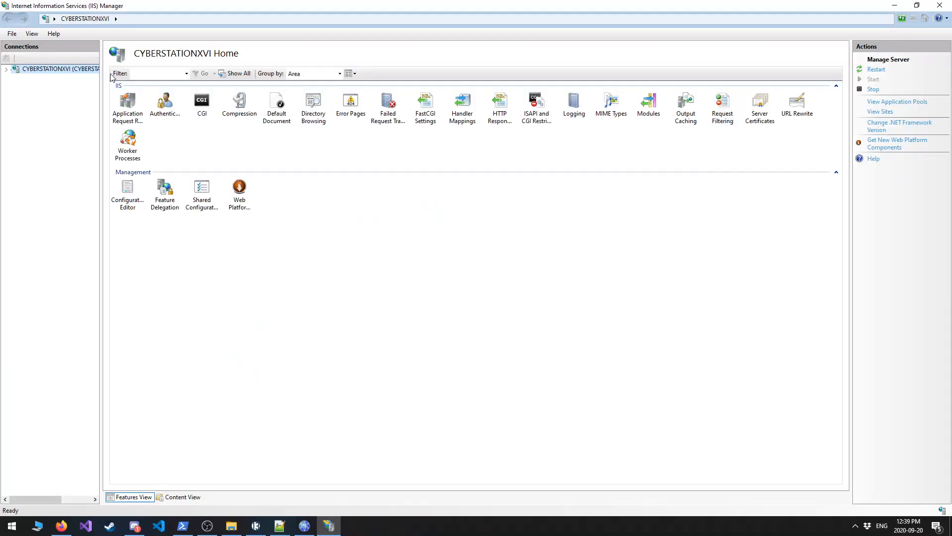
pyautogui.click(7, 69)
pyautogui.click(16, 87)
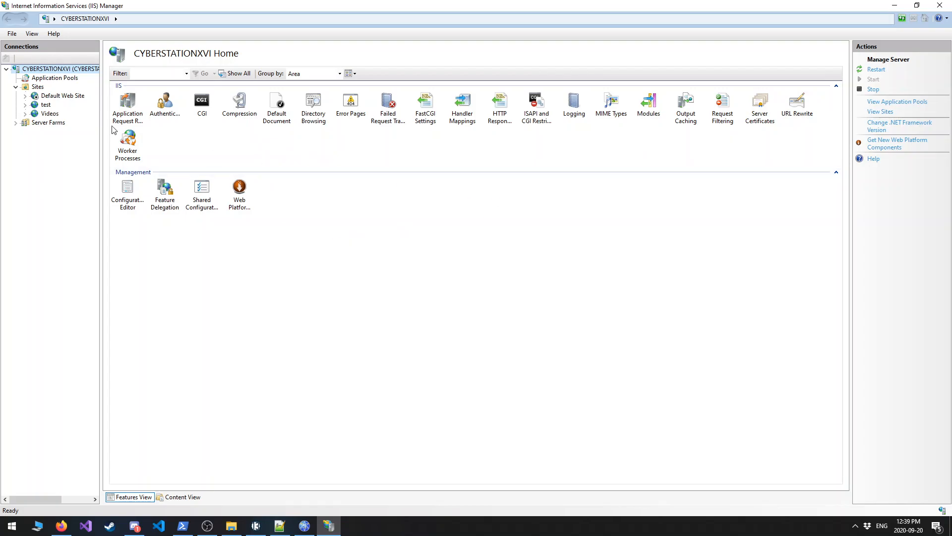
# Select the Videos website in IIS and stop it.
pyautogui.click(45, 104)
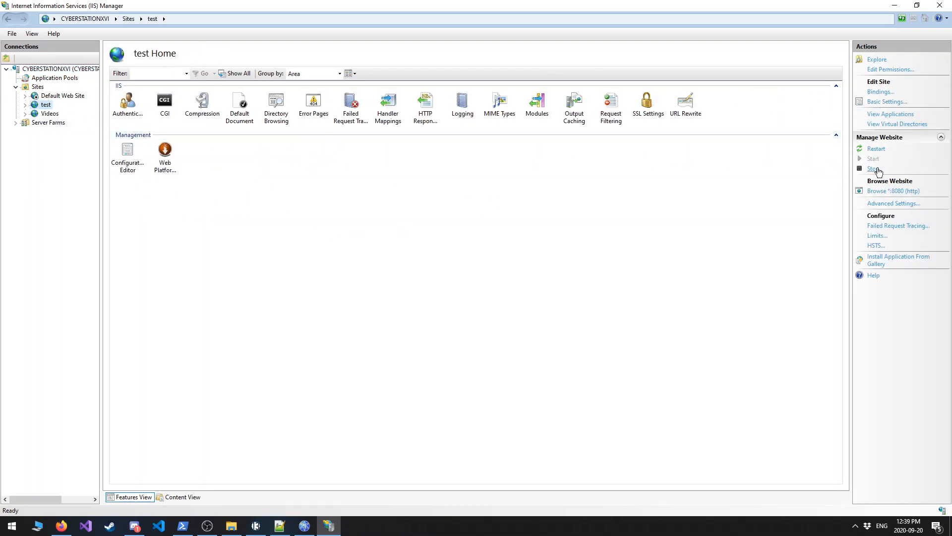
pyautogui.click(49, 123)
pyautogui.click(49, 113)
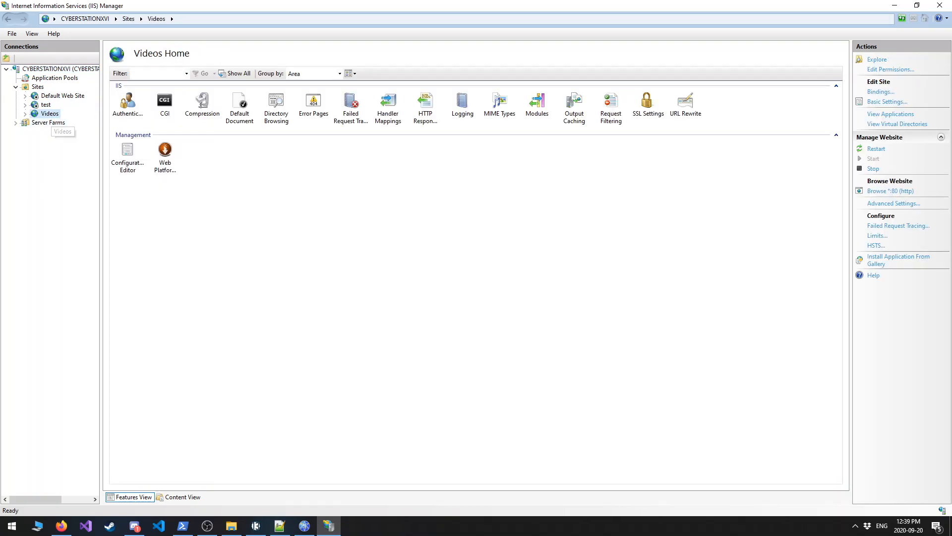
pyautogui.click(874, 169)
# Start adding a new website named TGS Proxy to Sites, with the physical path S:/some_fake_dir.
pyautogui.rightClick(36, 87)
pyautogui.click(60, 89)
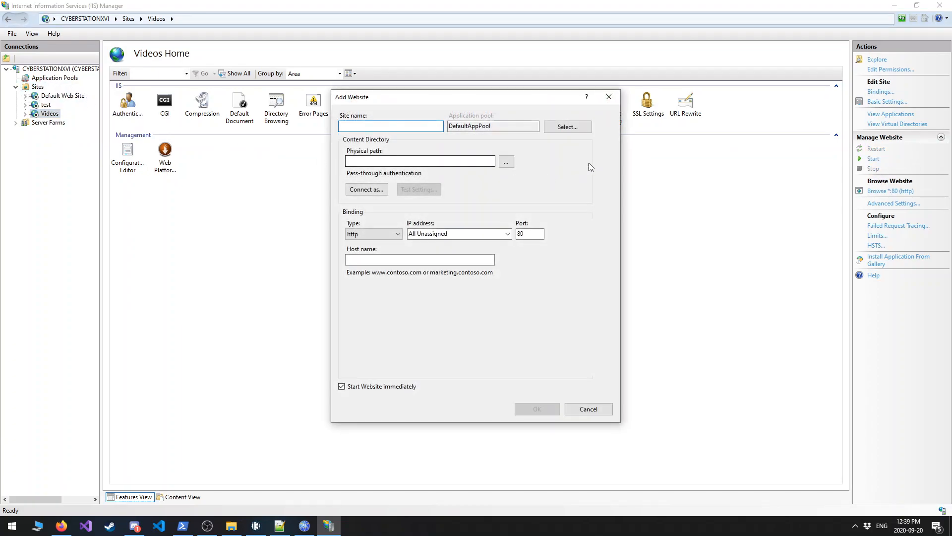
pyautogui.write('%T')
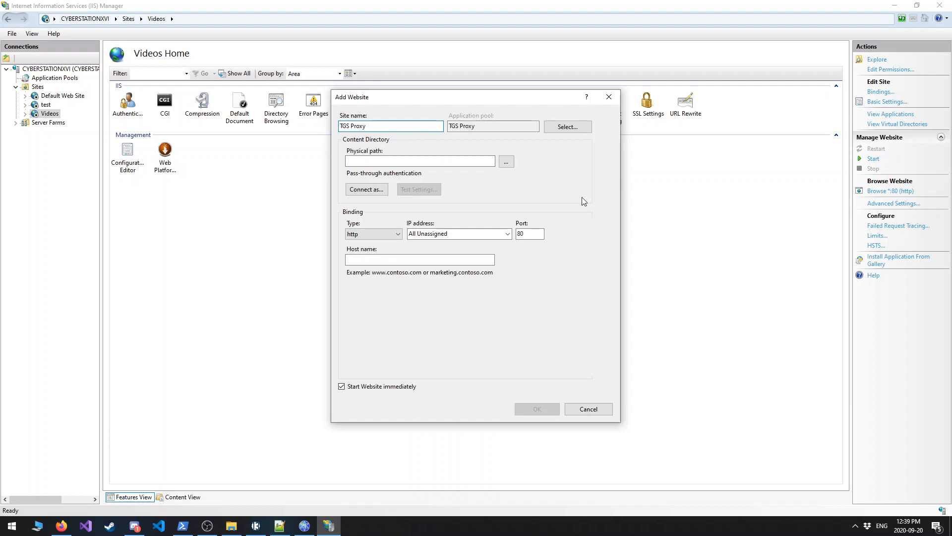
pyautogui.click(470, 162)
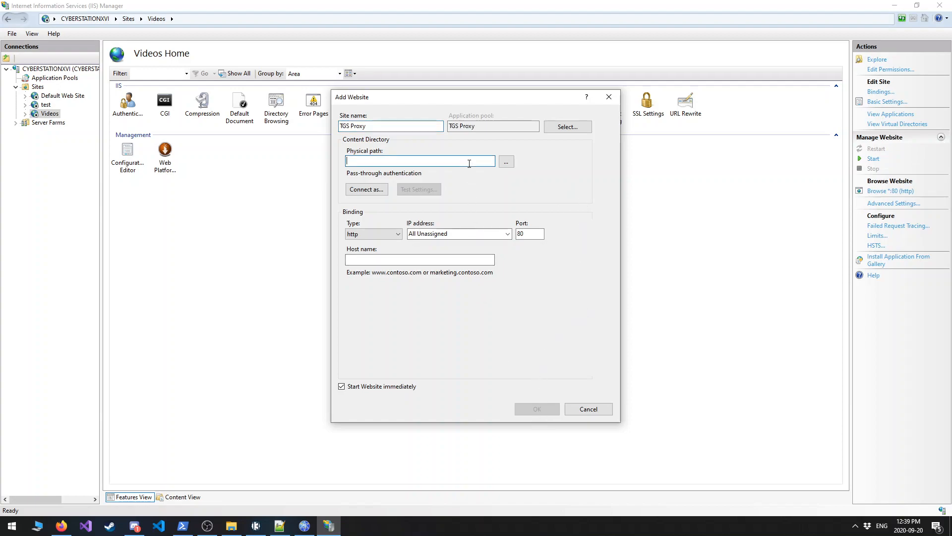
pyautogui.write('S')
pyautogui.press('BackSpace')
pyautogui.write('some_fake_dir')
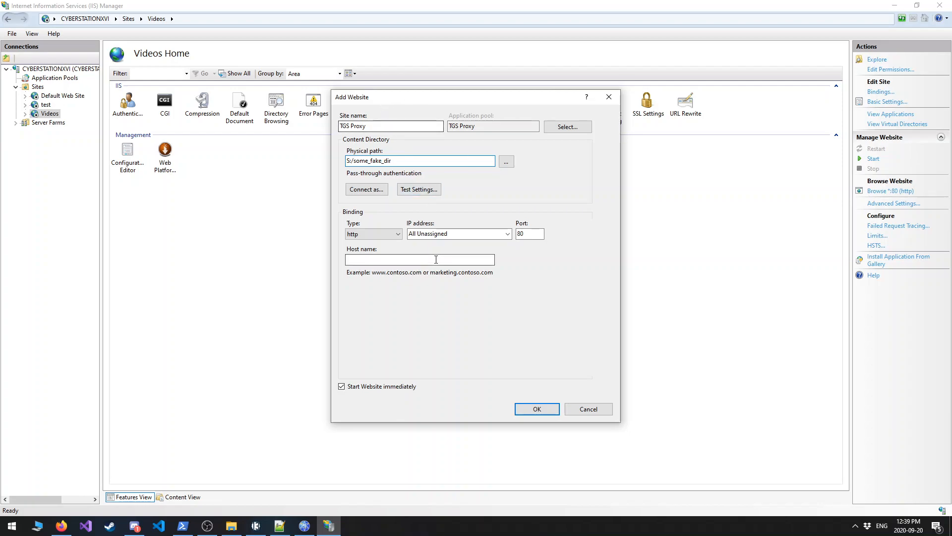
# Set the site's binding to https on port 443 with the IIS Express Development Certificate and try to create the site.
pyautogui.click(372, 234)
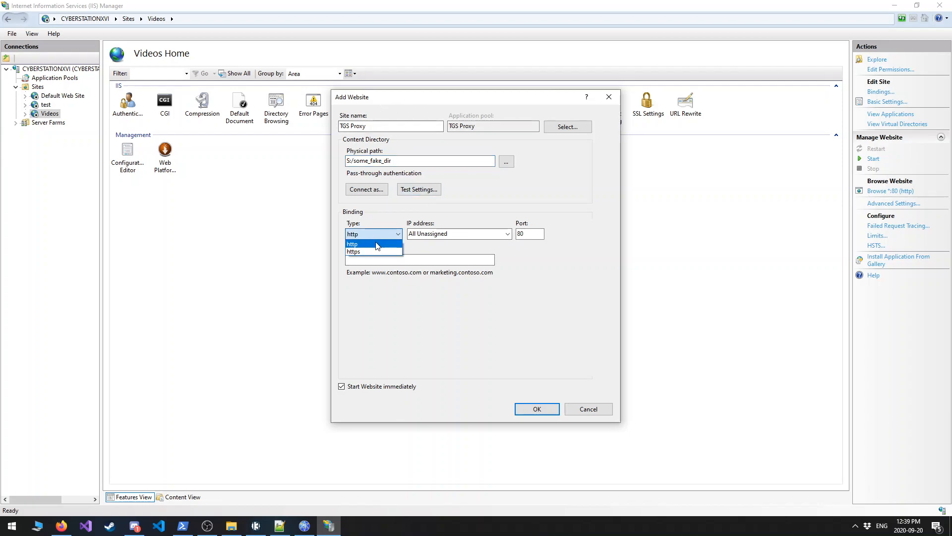
pyautogui.click(377, 249)
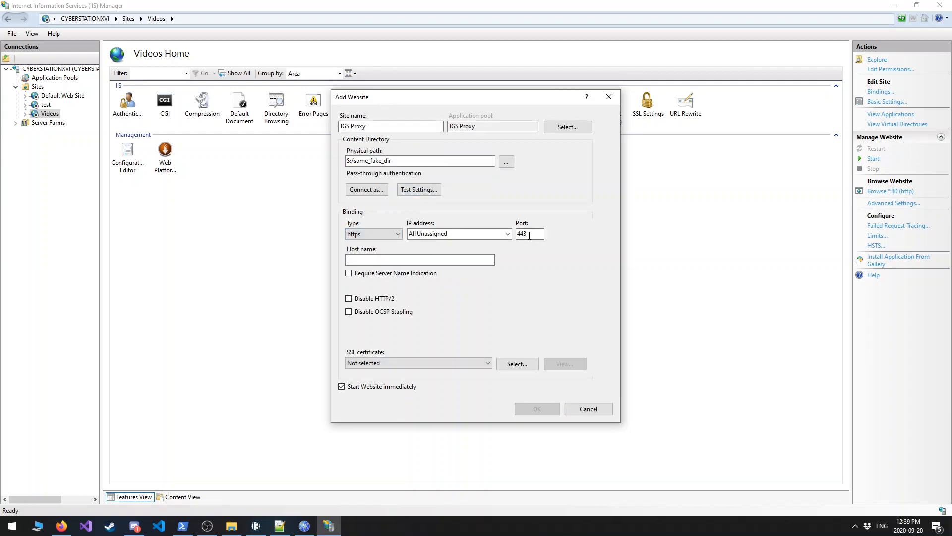
pyautogui.click(355, 259)
pyautogui.click(430, 363)
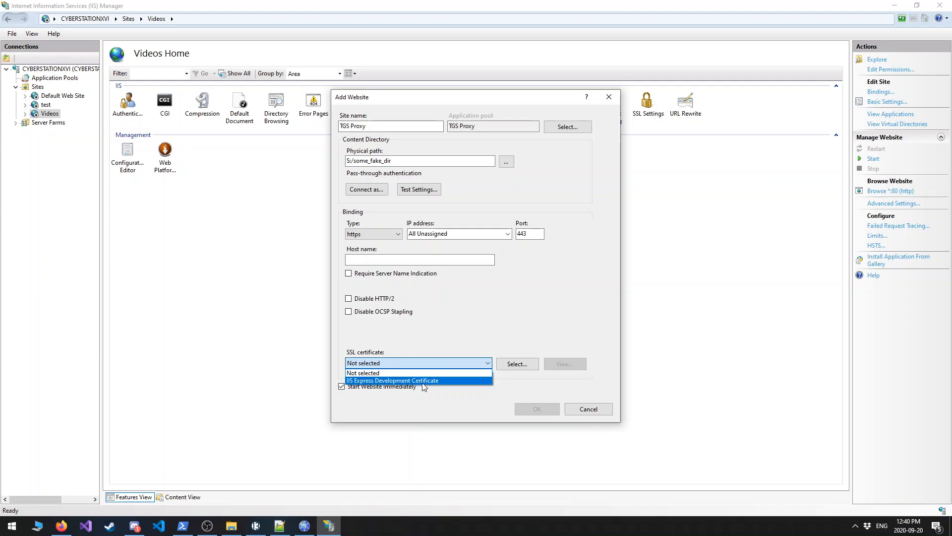
pyautogui.click(422, 382)
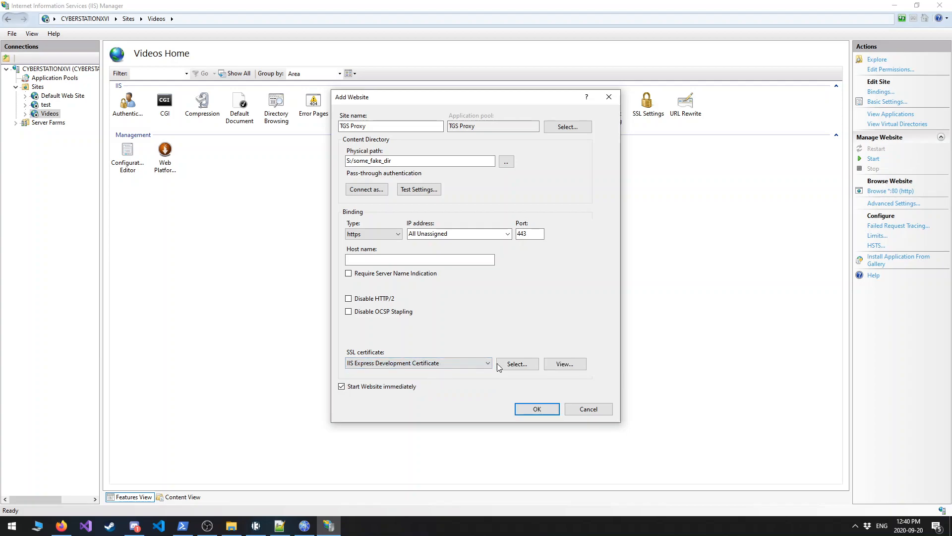
pyautogui.click(530, 412)
pyautogui.click(542, 298)
# Make a new folder named delete_this on the Cyberstorage (S:) drive as the site's physical path, and create the website.
pyautogui.click(506, 161)
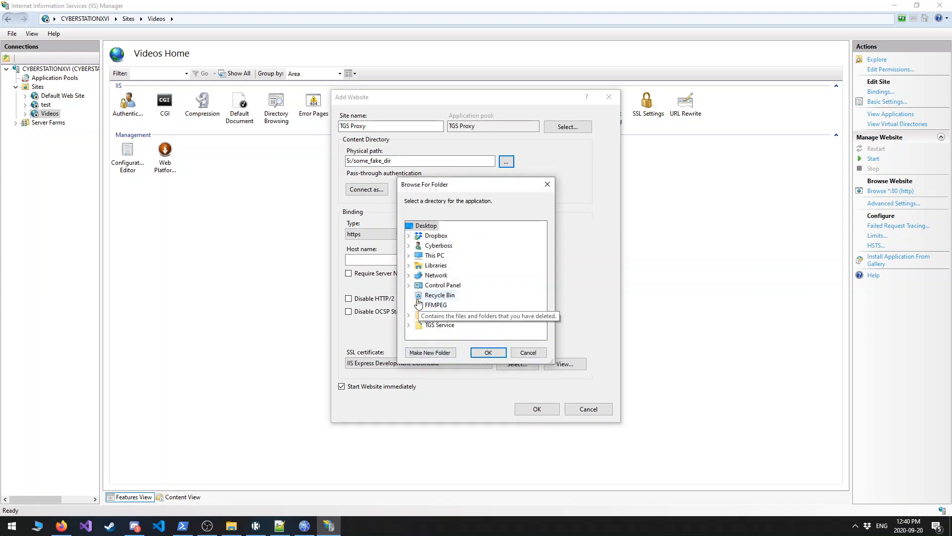
pyautogui.click(409, 255)
pyautogui.scroll(-3, 416, 263)
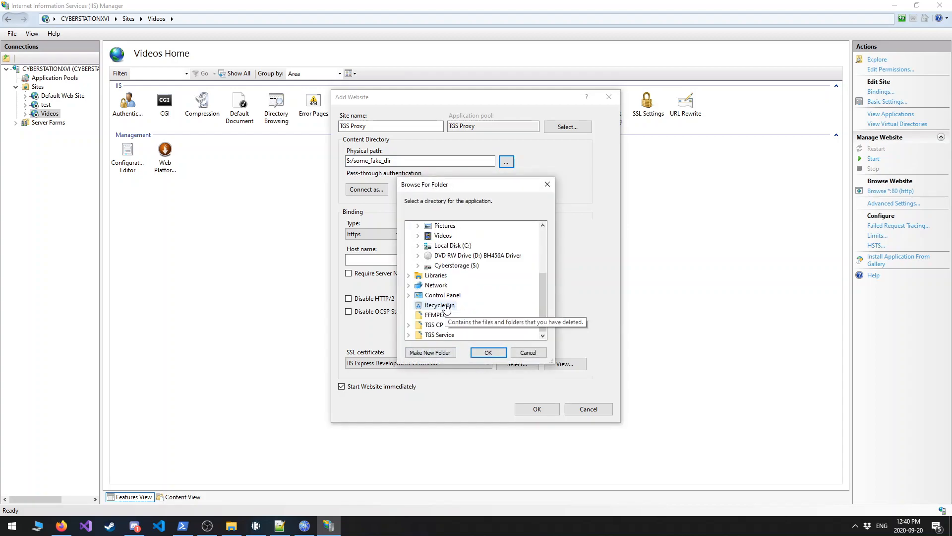
pyautogui.doubleClick(449, 261)
pyautogui.click(440, 353)
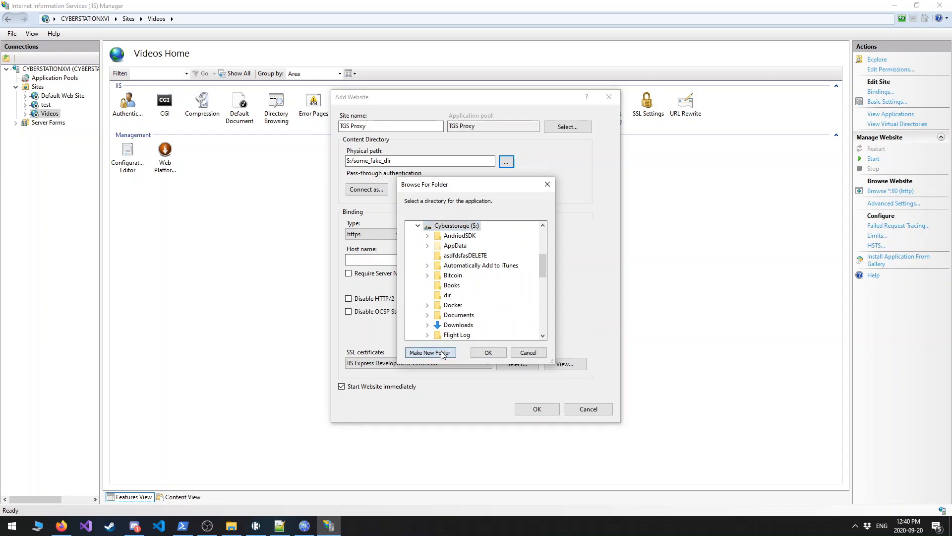
pyautogui.write('fae')
pyautogui.press('BackSpace')
pyautogui.press('BackSpace')
pyautogui.press('BackSpace')
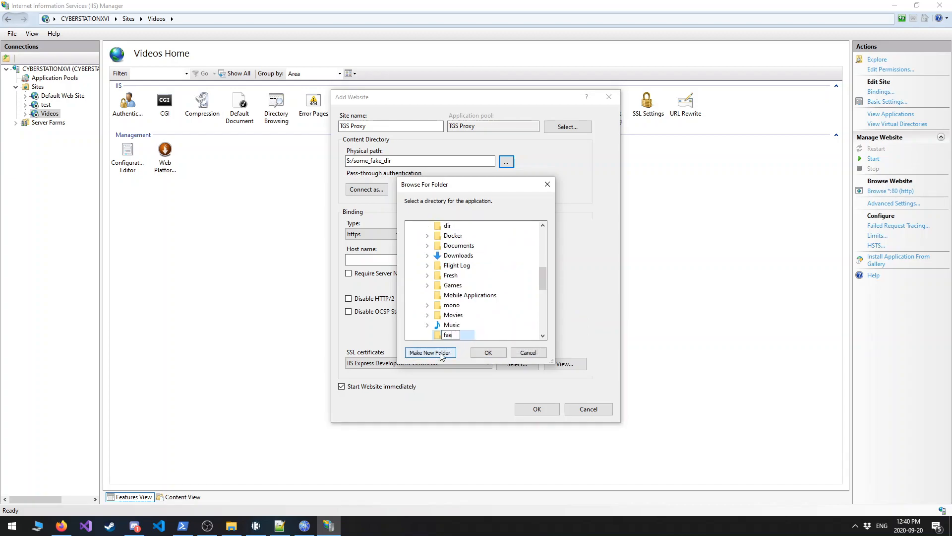
pyautogui.write('delete_this')
pyautogui.press('Return')
pyautogui.click(488, 353)
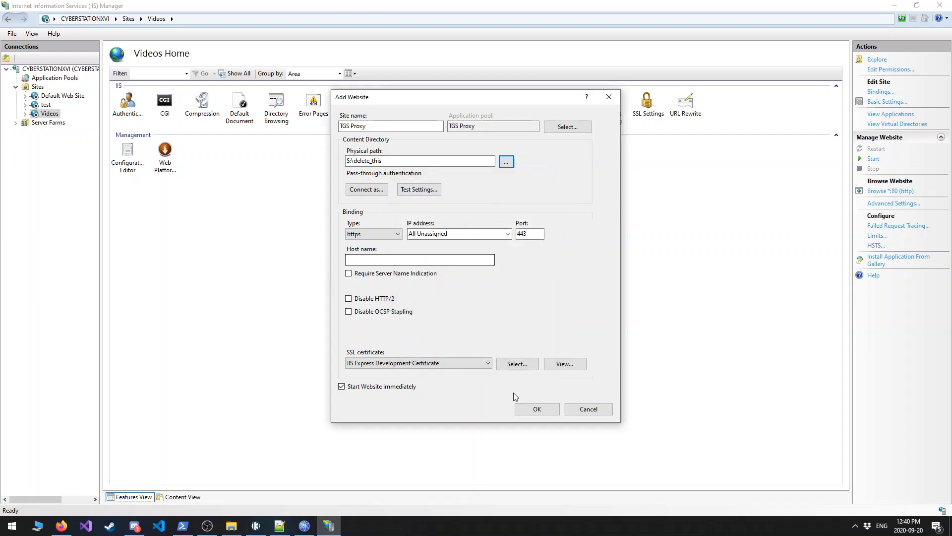
pyautogui.click(539, 412)
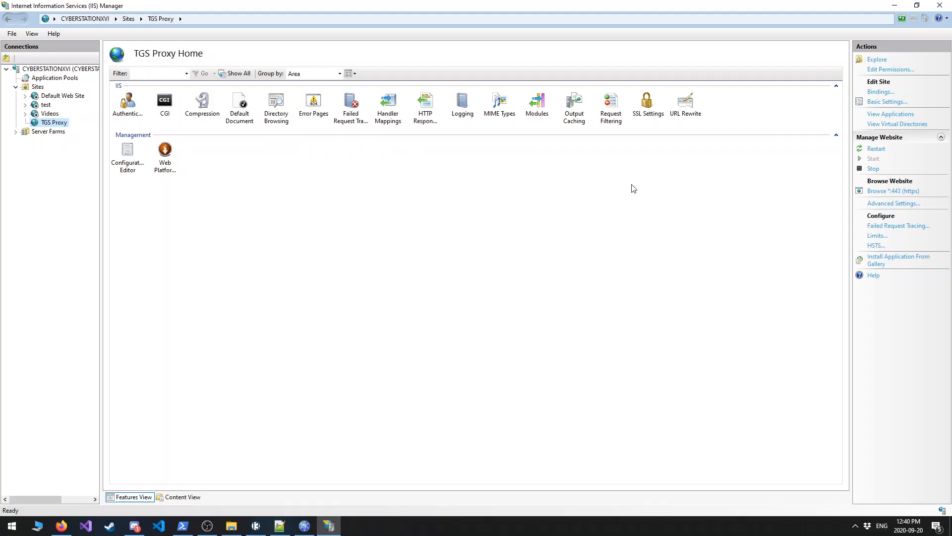
# Add a Reverse Proxy rule in the TGS Proxy site's URL Rewrite, forwarding requests to the local loopback address.
pyautogui.doubleClick(684, 104)
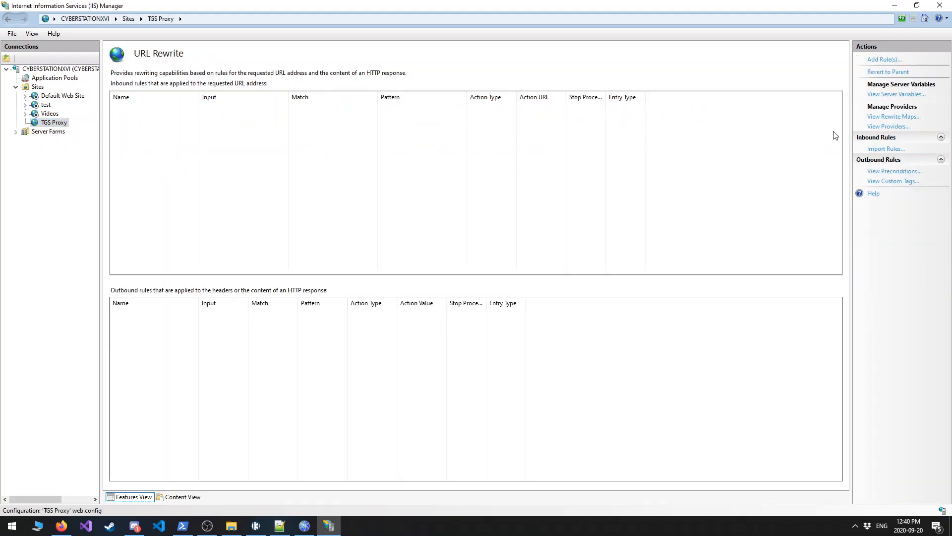
pyautogui.click(885, 59)
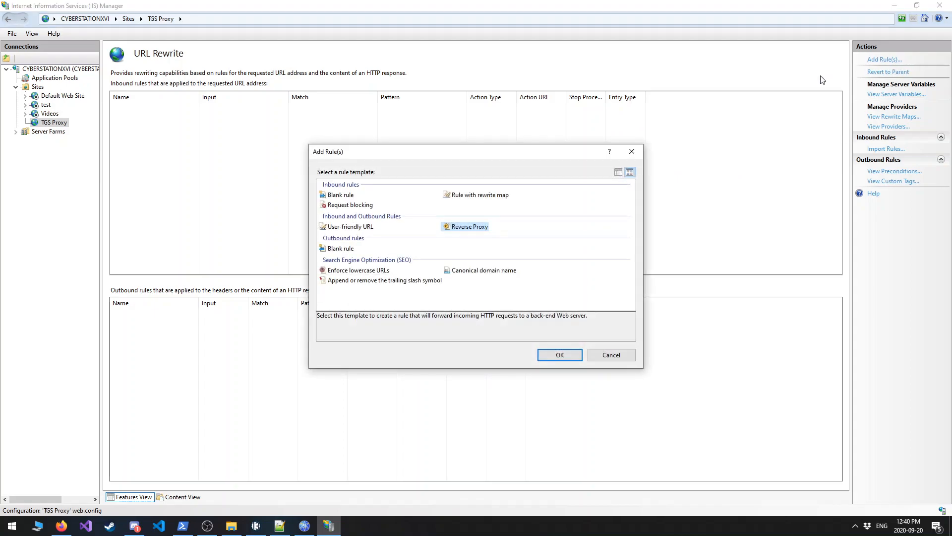
pyautogui.click(481, 228)
pyautogui.doubleClick(481, 228)
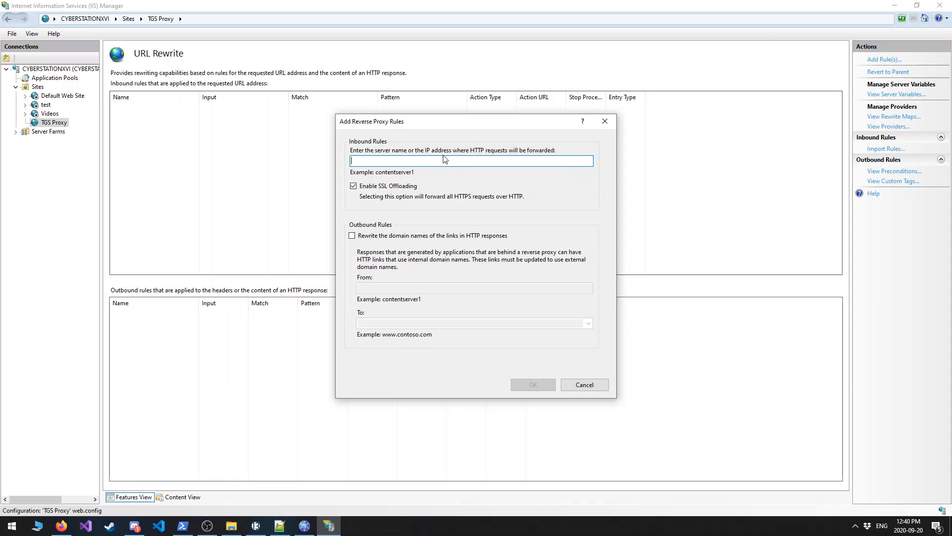
pyautogui.write('172')
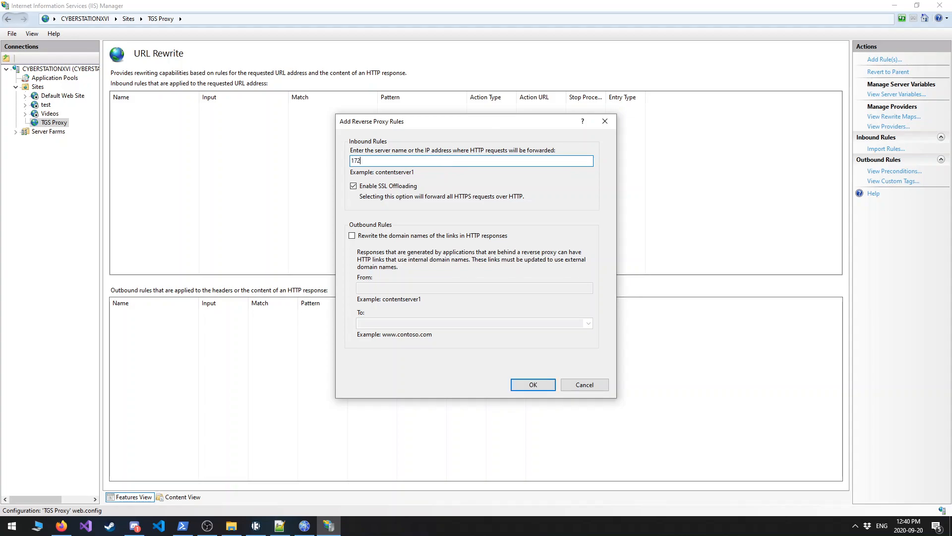
pyautogui.write('.0.0.1:5000')
pyautogui.click(534, 384)
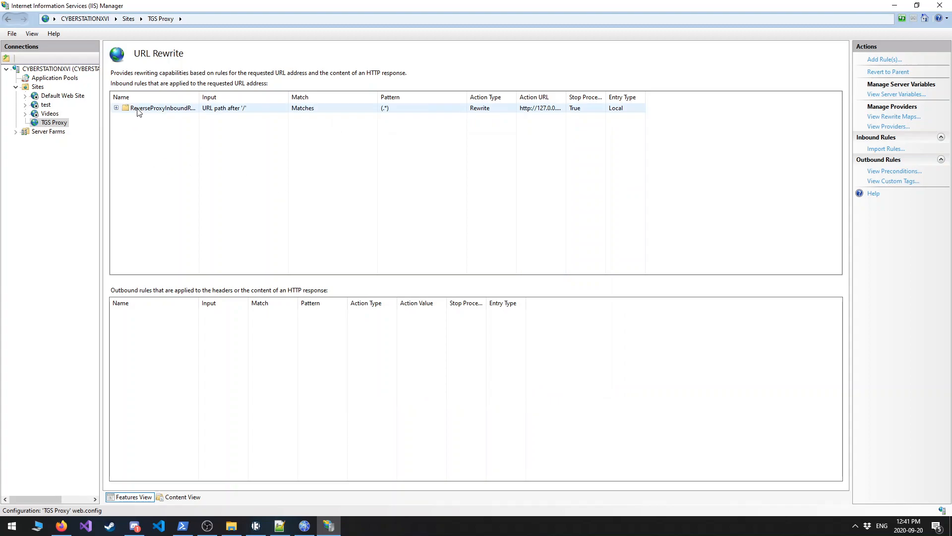
pyautogui.click(256, 526)
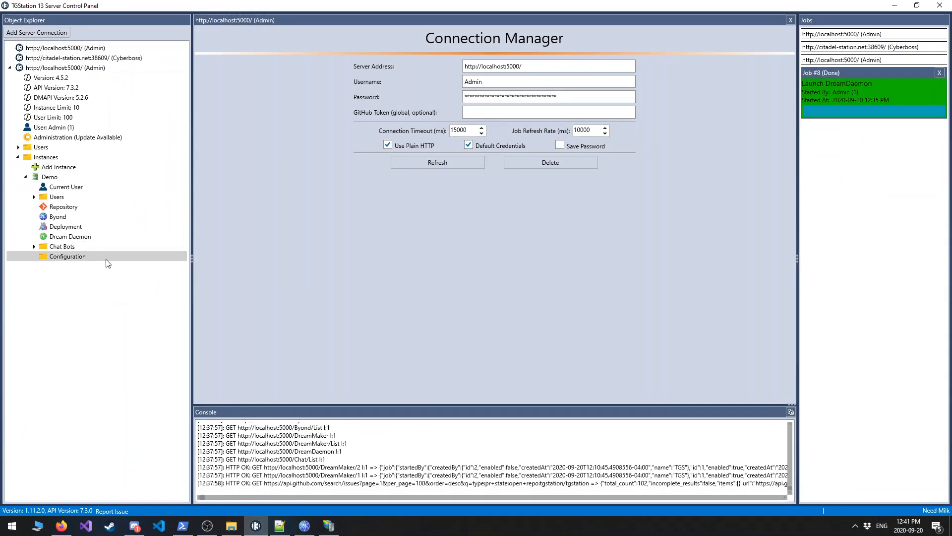
pyautogui.click(49, 32)
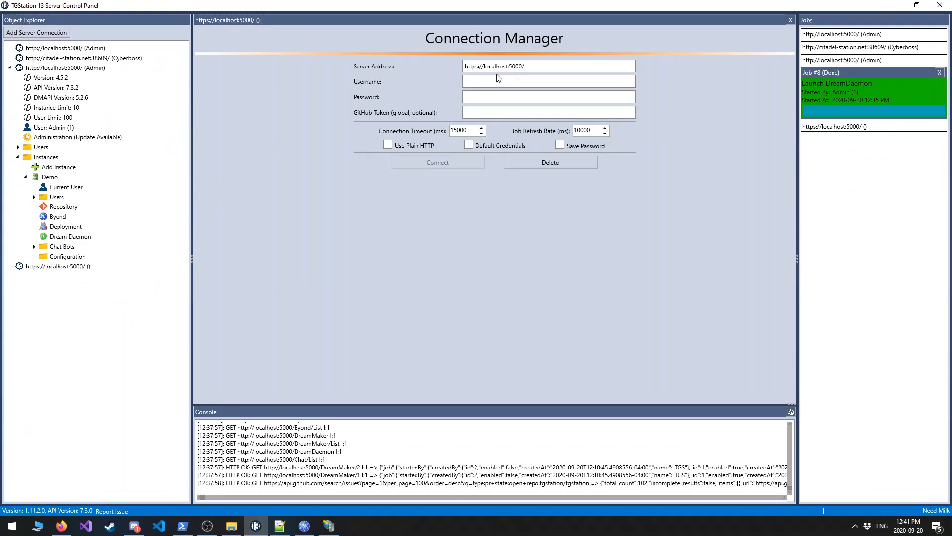
pyautogui.click(466, 147)
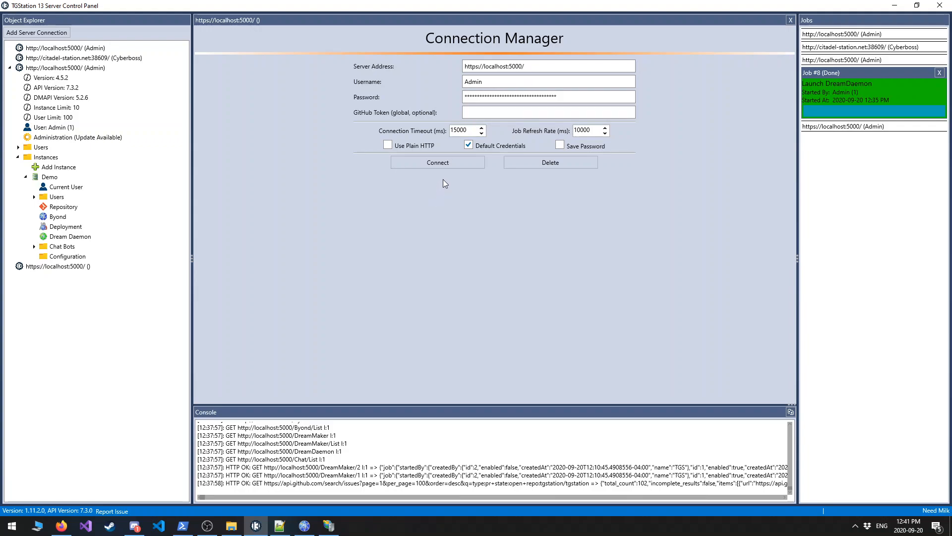
pyautogui.click(439, 164)
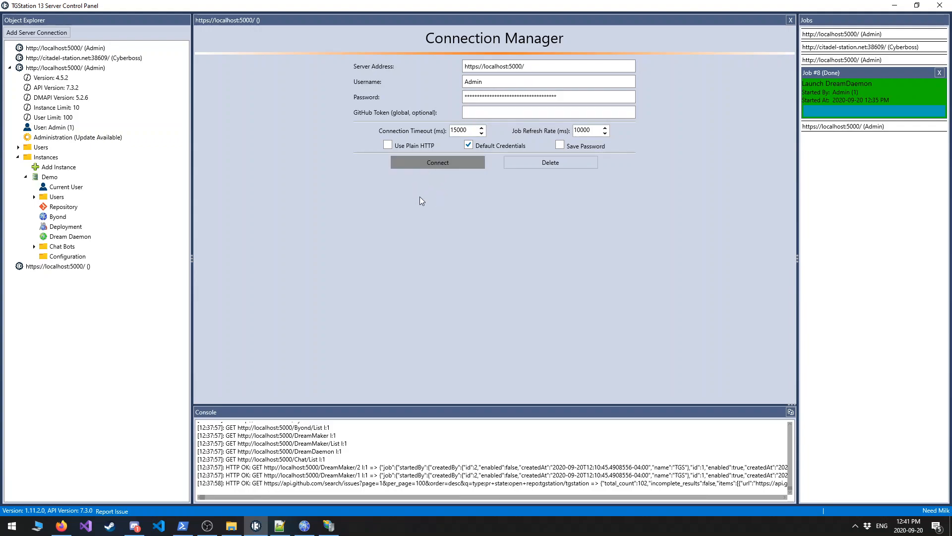
pyautogui.doubleClick(493, 66)
pyautogui.click(493, 66)
pyautogui.press('BackSpace')
pyautogui.press('BackSpace')
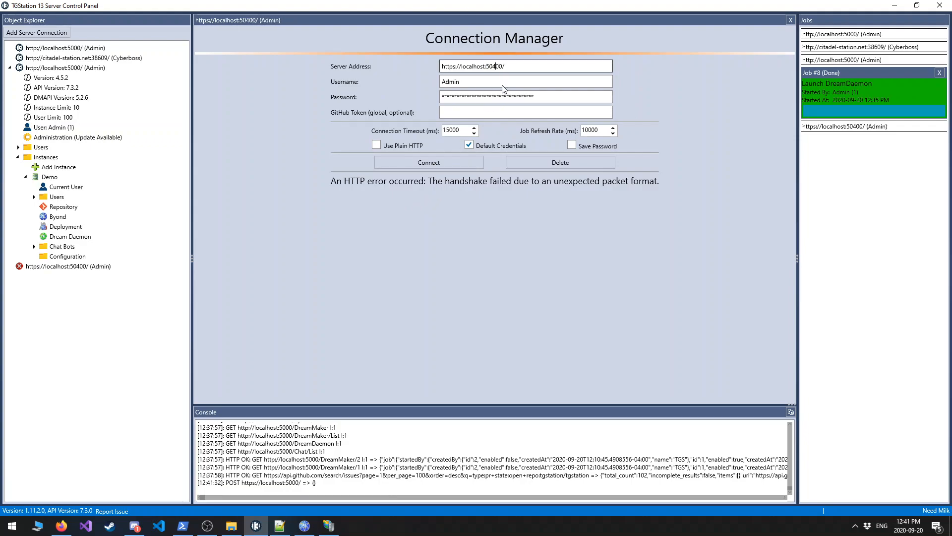
pyautogui.press('Delete')
pyautogui.press('Delete')
pyautogui.write('443')
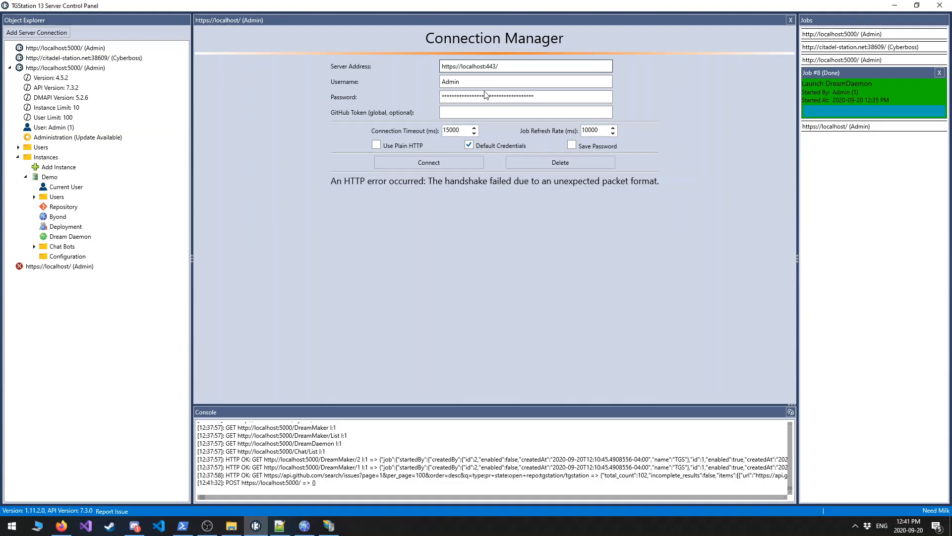
pyautogui.click(423, 167)
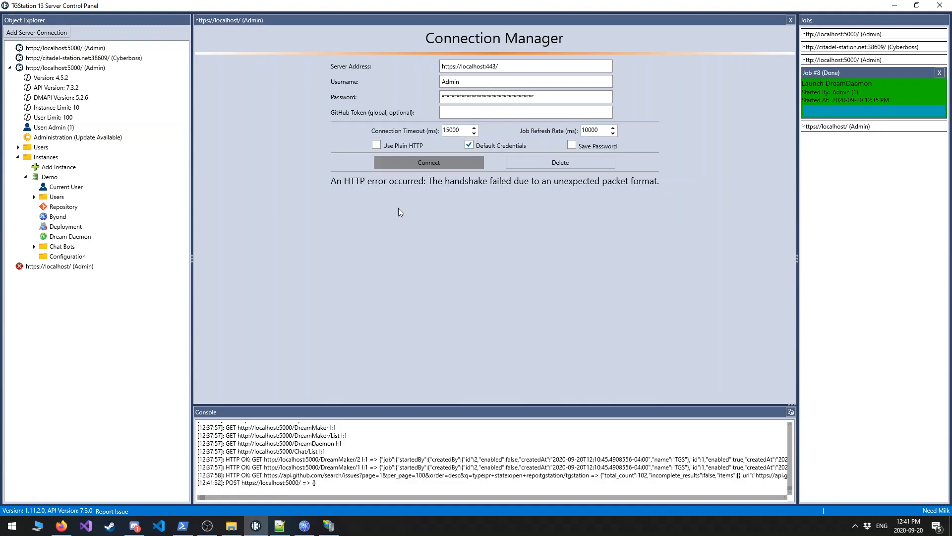